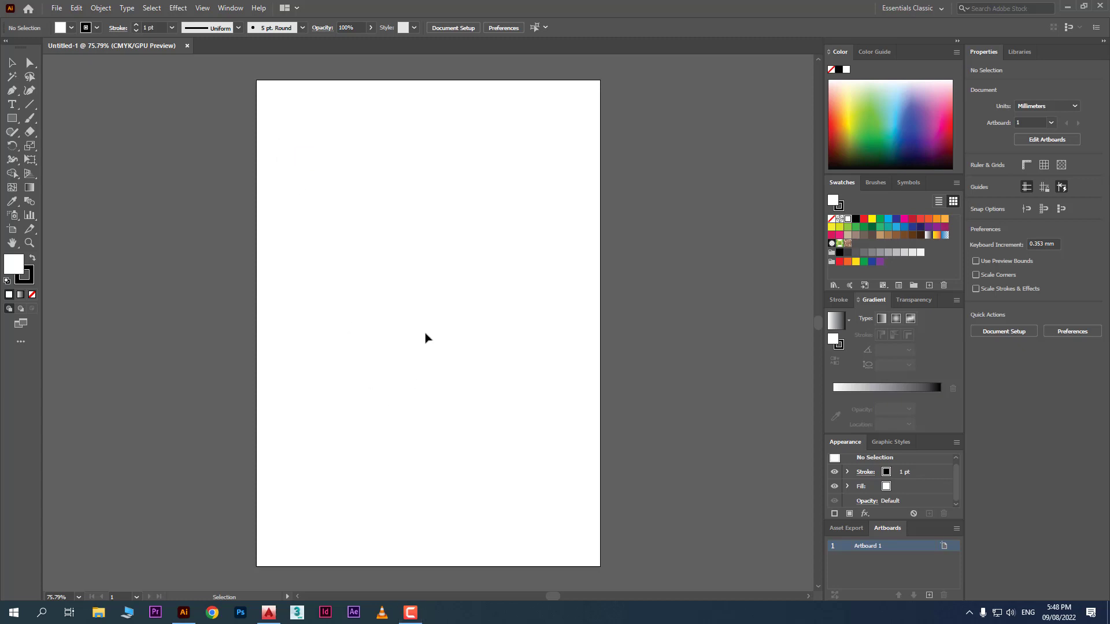
Draw a square about 16.8 mm wide on the artboard and fill it bright green
scroll(446, 249, "up", 3)
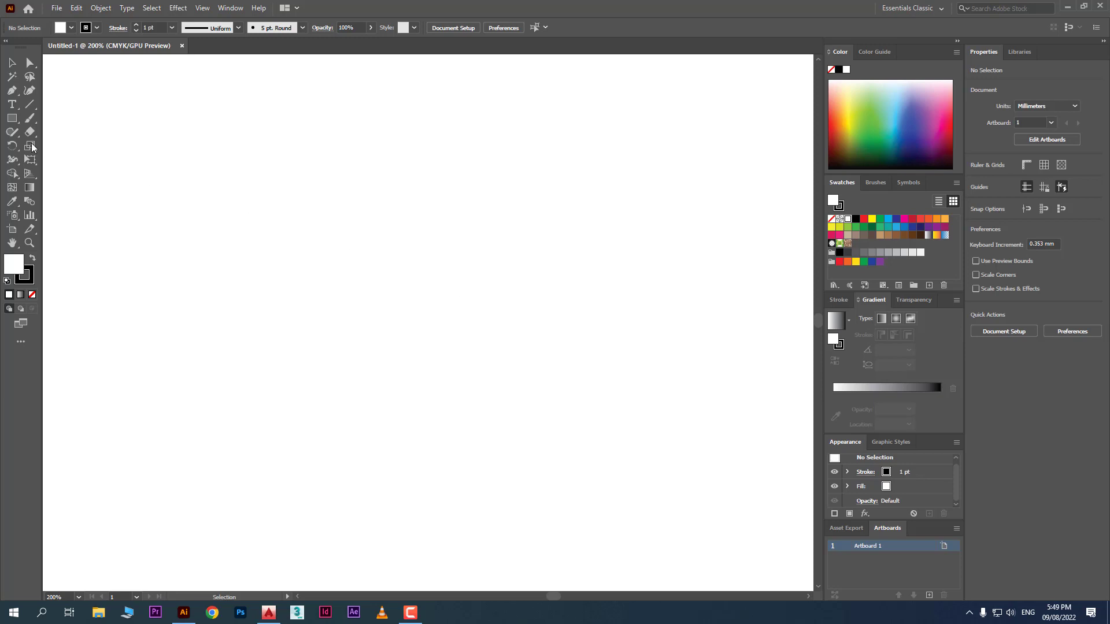
left_click(12, 118)
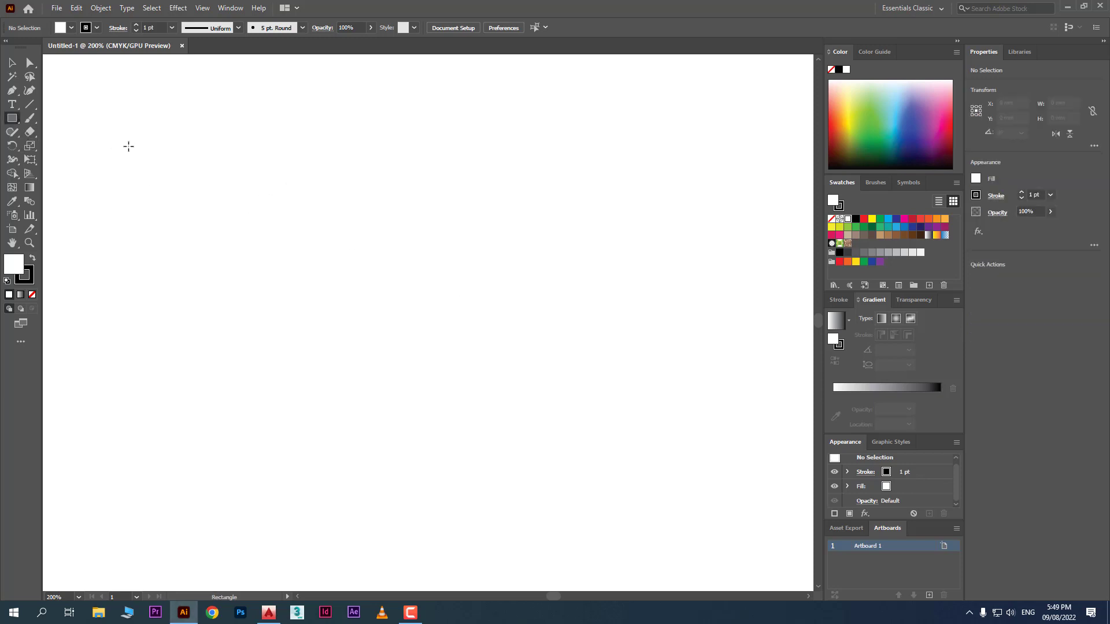
left_click_drag(133, 139, 206, 205)
key("v")
left_click(881, 130)
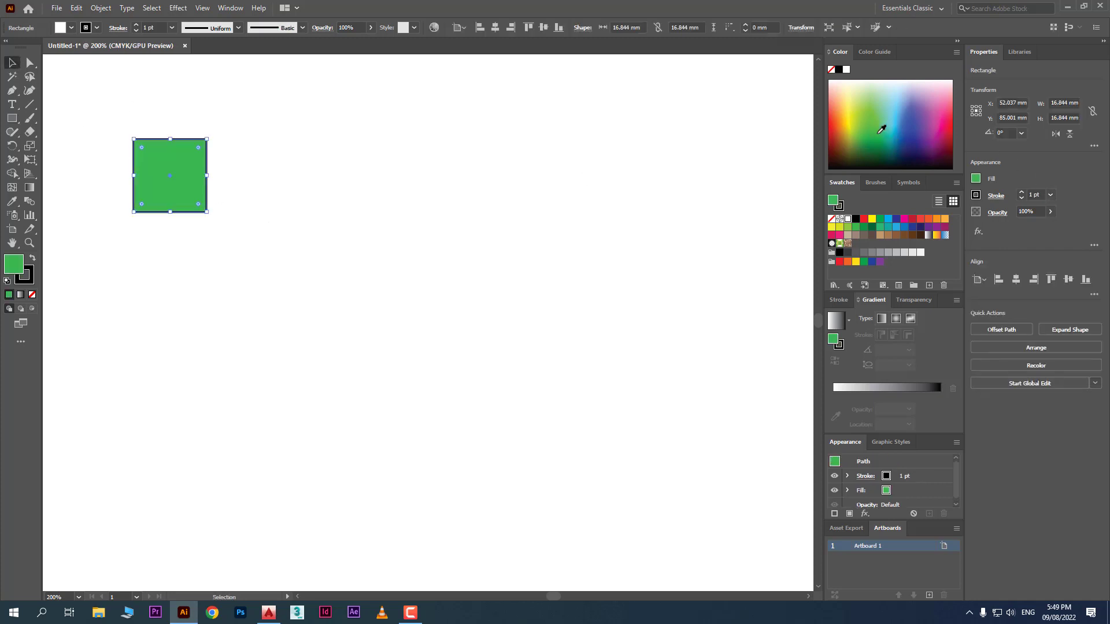
Duplicate the green square horizontally to its right, leaving a narrow gap between the two
left_click(299, 279)
left_click(192, 199)
left_click(280, 246)
left_click(160, 197)
left_click_drag(168, 192, 260, 192)
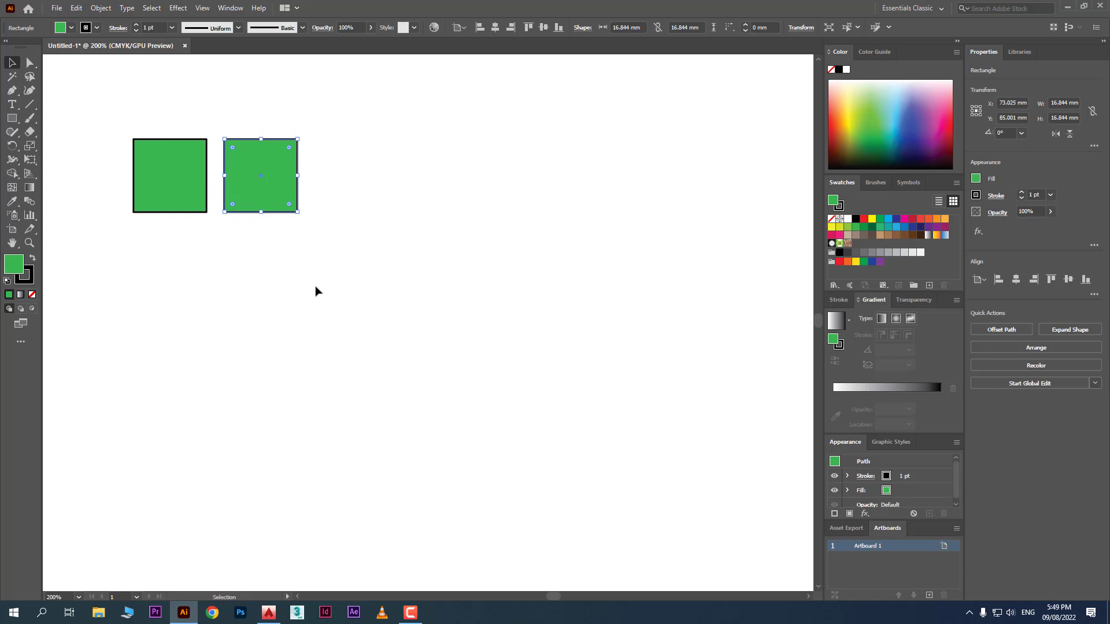
Repeat the duplication with Transform Again until the row has six evenly spaced squares
left_click(101, 8)
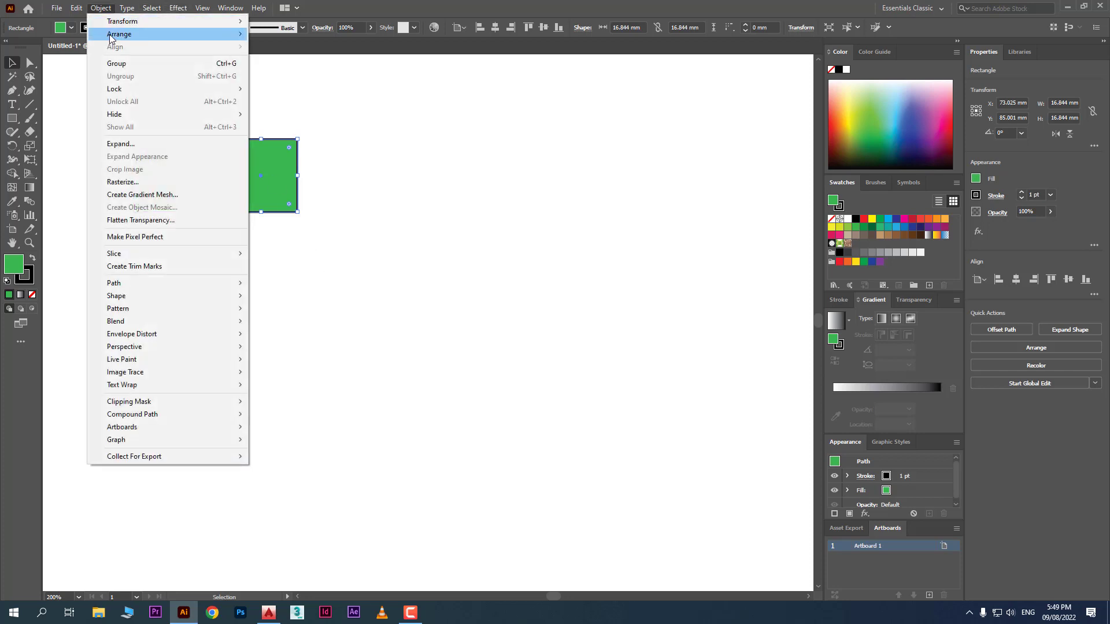
mouse_move(157, 23)
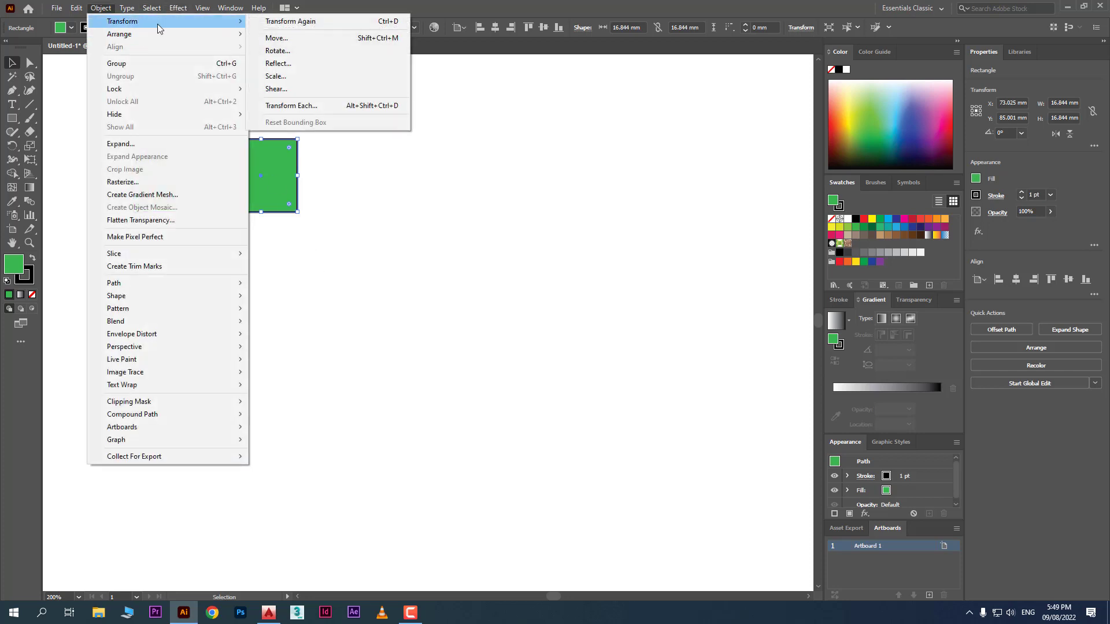
left_click(349, 22)
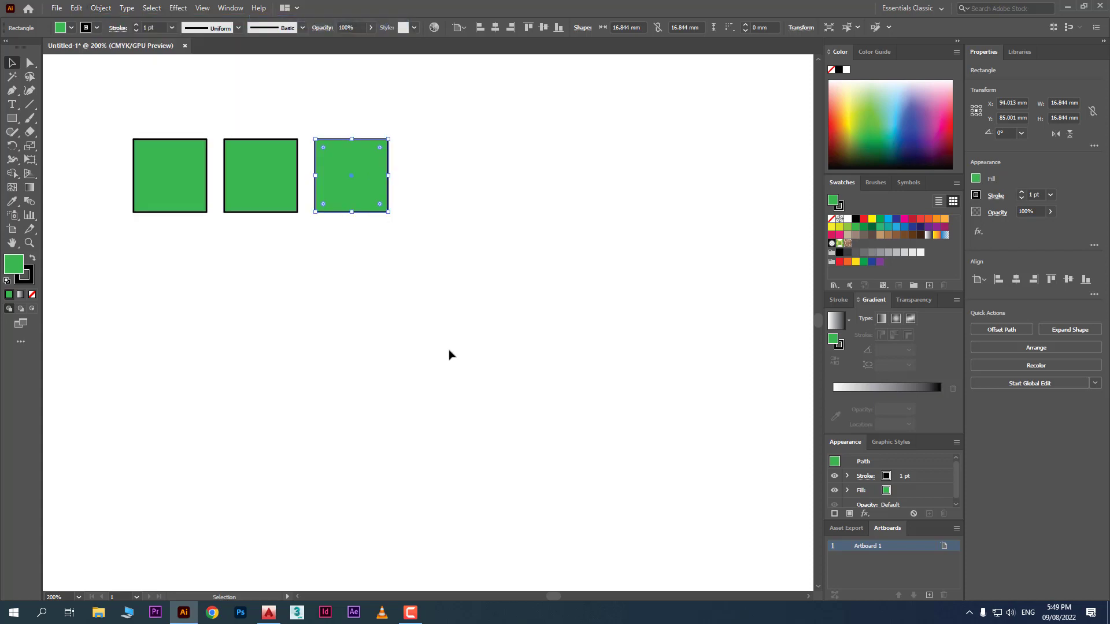
key("ctrl+d")
key("ctrl+d")
key("ctrl+d")
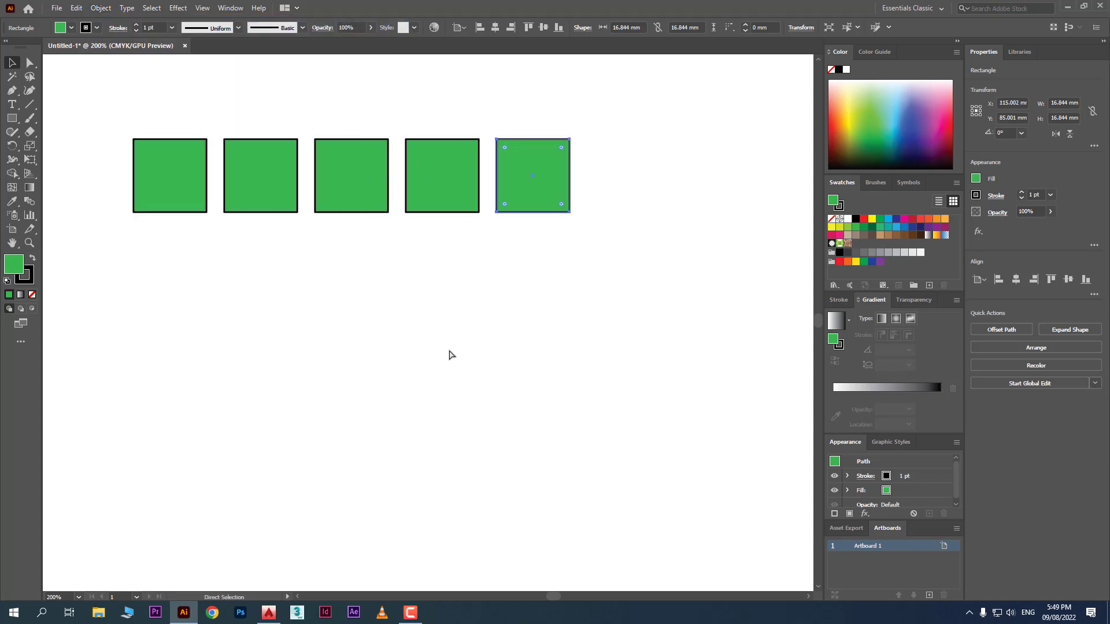
Copy the row of six squares directly below itself and repeat the transformation to make five rows
left_click(564, 312)
left_click_drag(632, 305, 197, 224)
left_click_drag(272, 187, 275, 275)
key("ctrl+d")
key("ctrl+d")
key("ctrl+d")
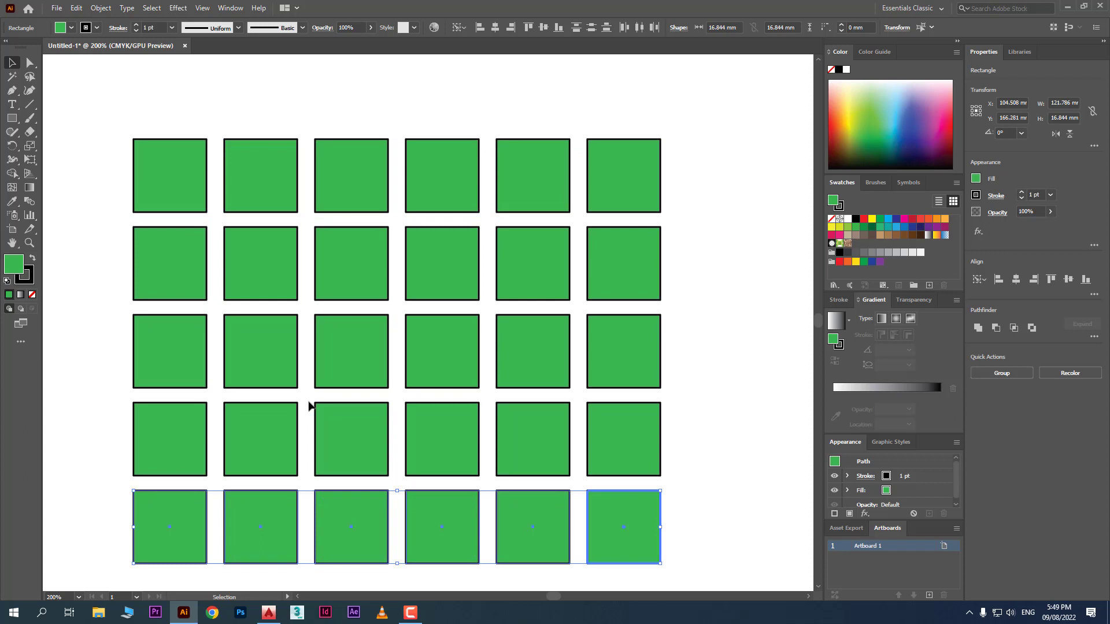
Delete the grid of green squares and draw a single long vertical line in its place
left_click_drag(741, 99, 169, 526)
key("Delete")
left_click(29, 104)
mouse_move(246, 114)
left_mouse_down()
mouse_move(260, 305)
mouse_move(248, 436)
left_mouse_up()
Duplicate the vertical line a short distance to the right and repeat the transformation to get thirteen evenly spaced lines
left_click(12, 62)
left_click(322, 248)
left_click(246, 248)
left_click_drag(246, 249, 284, 254)
key("ctrl+d")
key("ctrl+d")
key("ctrl+d")
key("ctrl+d")
key("ctrl+d")
key("ctrl+d")
key("ctrl+d")
key("ctrl+d")
key("ctrl+d")
key("ctrl+d")
key("ctrl+d")
left_click(164, 231)
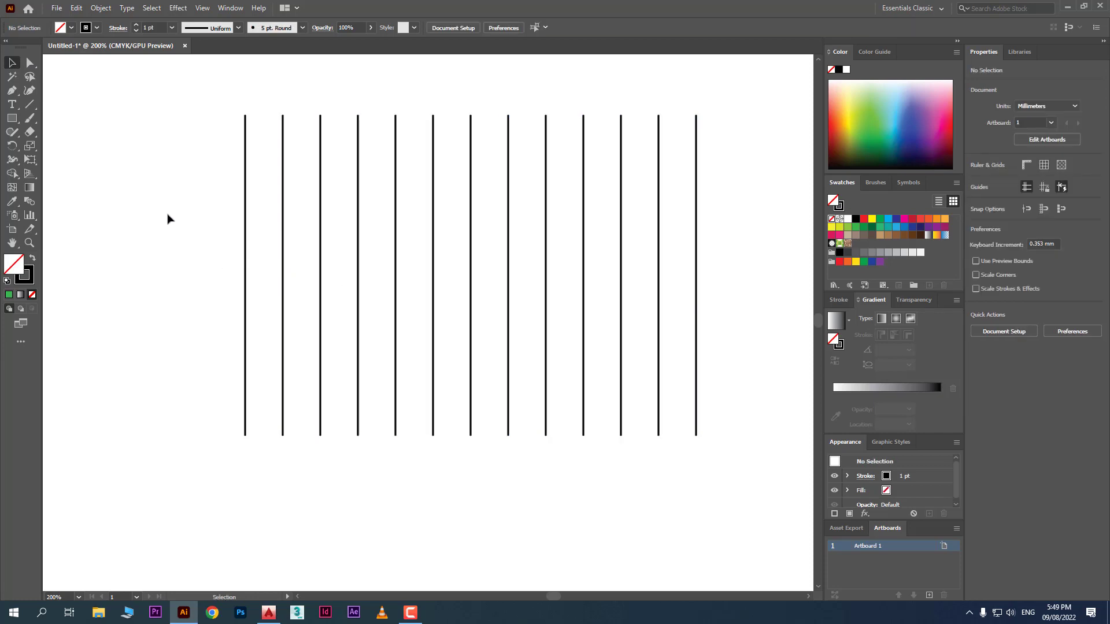
Delete all the vertical lines and draw a square about 37 mm wide with a dark green fill
left_click_drag(181, 115, 732, 477)
key("Delete")
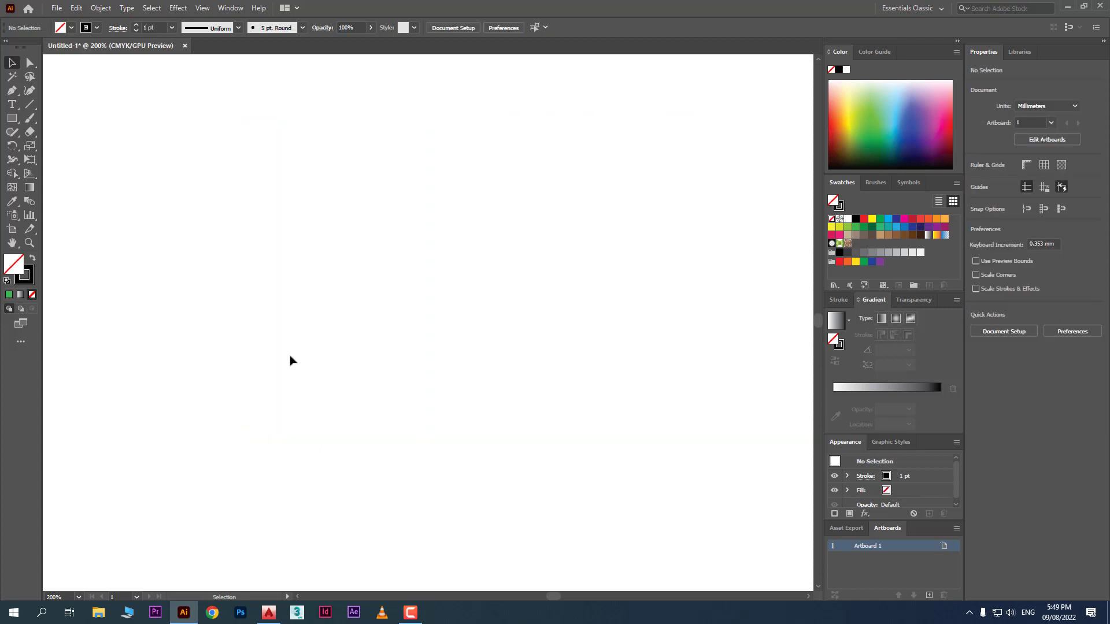
left_click(12, 118)
left_click_drag(183, 189, 344, 349)
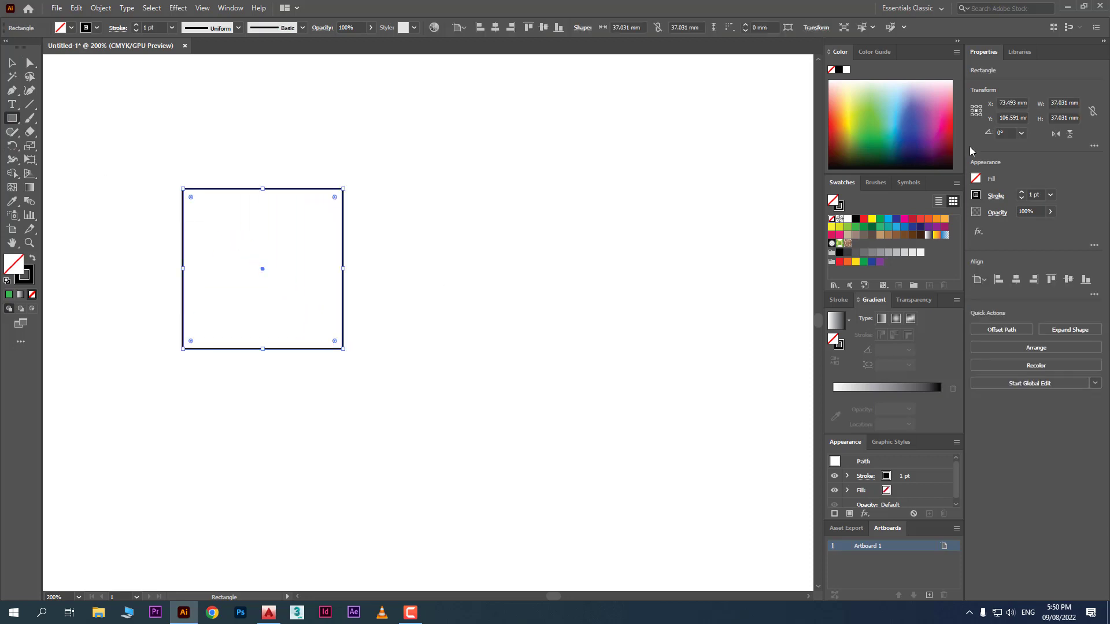
left_click(868, 144)
scroll(218, 225, "up", 2)
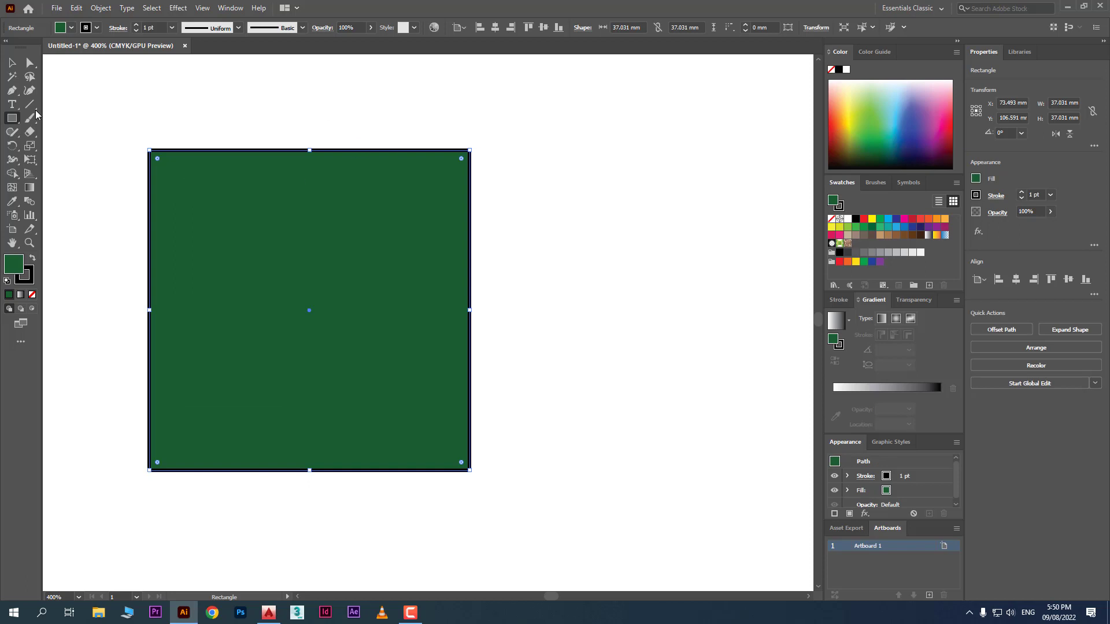
Rotate the dark green square to about 48° by its bounding box and move it to the right
left_click(14, 64)
left_click(468, 122)
left_click(464, 161)
left_click_drag(475, 148, 305, 127)
left_click_drag(321, 199, 410, 199)
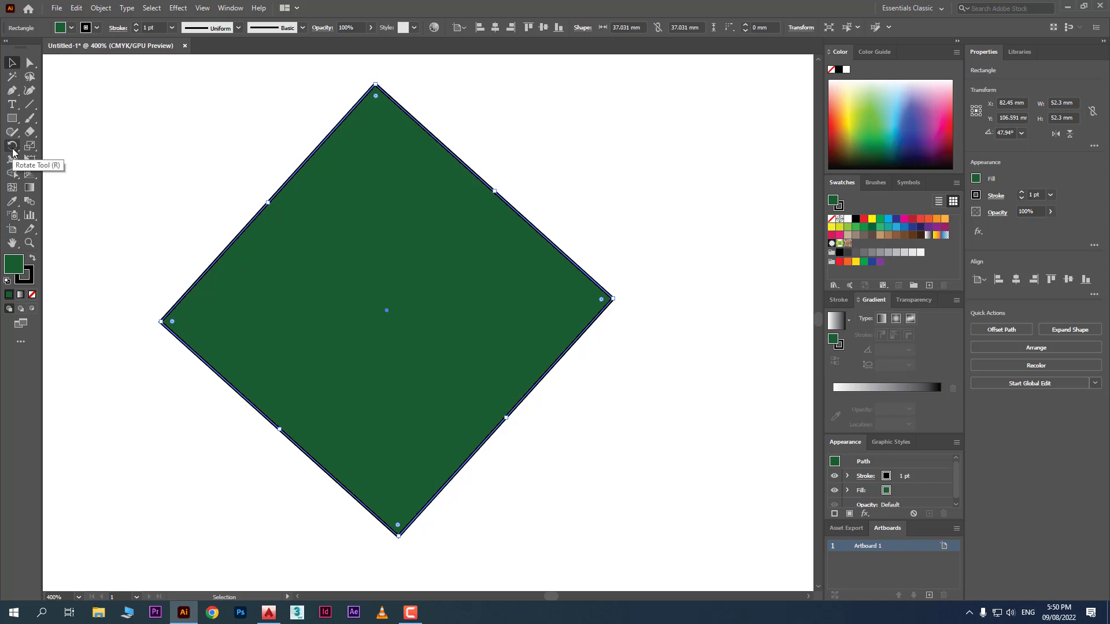
left_click_drag(363, 225, 432, 252)
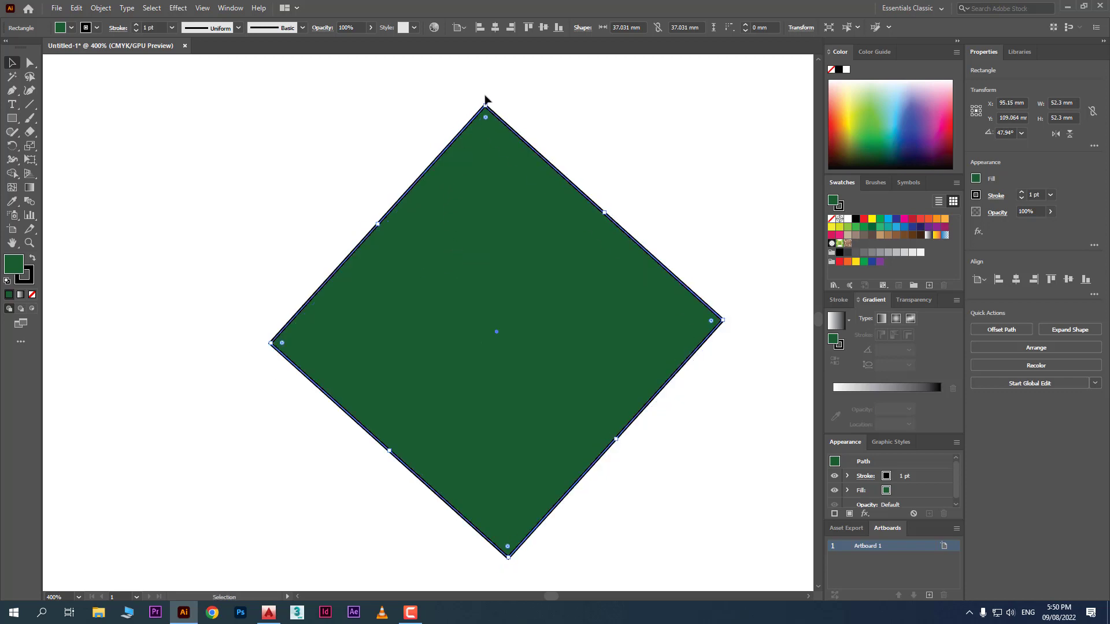
Rotate the square to about 89° by its bounding box and shift its position slightly
left_click_drag(484, 99, 306, 159)
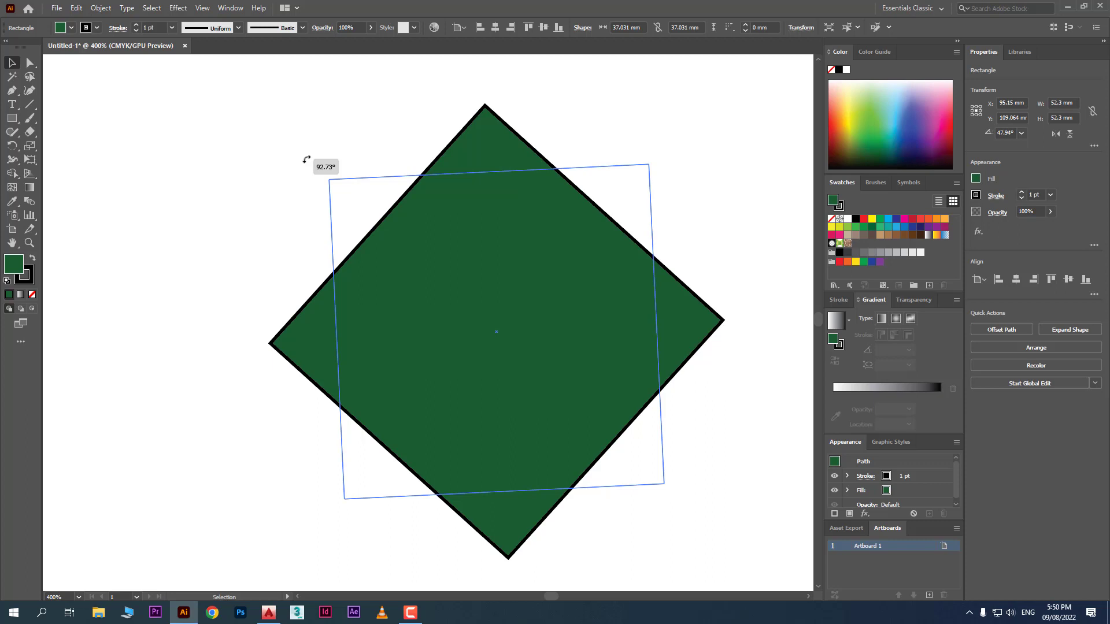
mouse_move(306, 159)
left_mouse_down()
mouse_move(295, 179)
mouse_move(319, 149)
left_mouse_up()
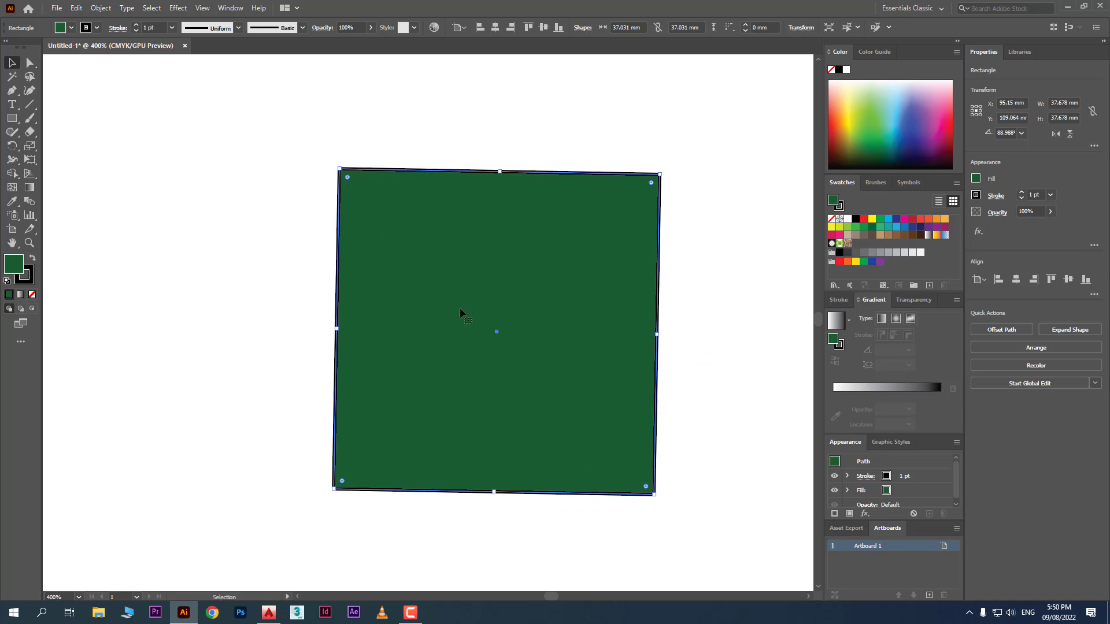
left_click_drag(459, 307, 427, 287)
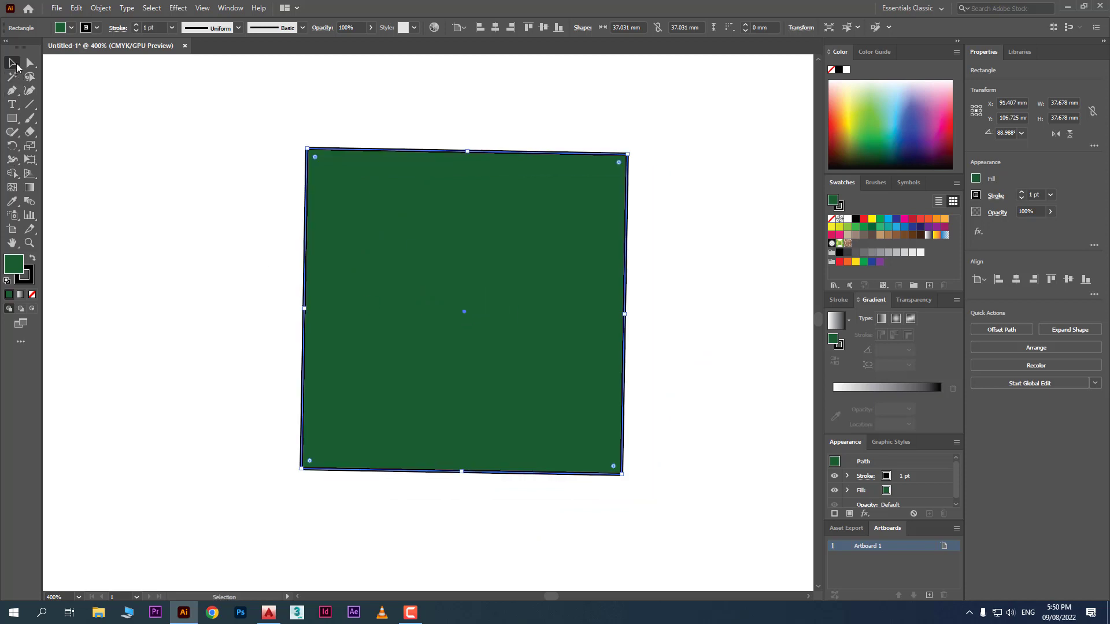
left_click_drag(385, 387, 467, 300)
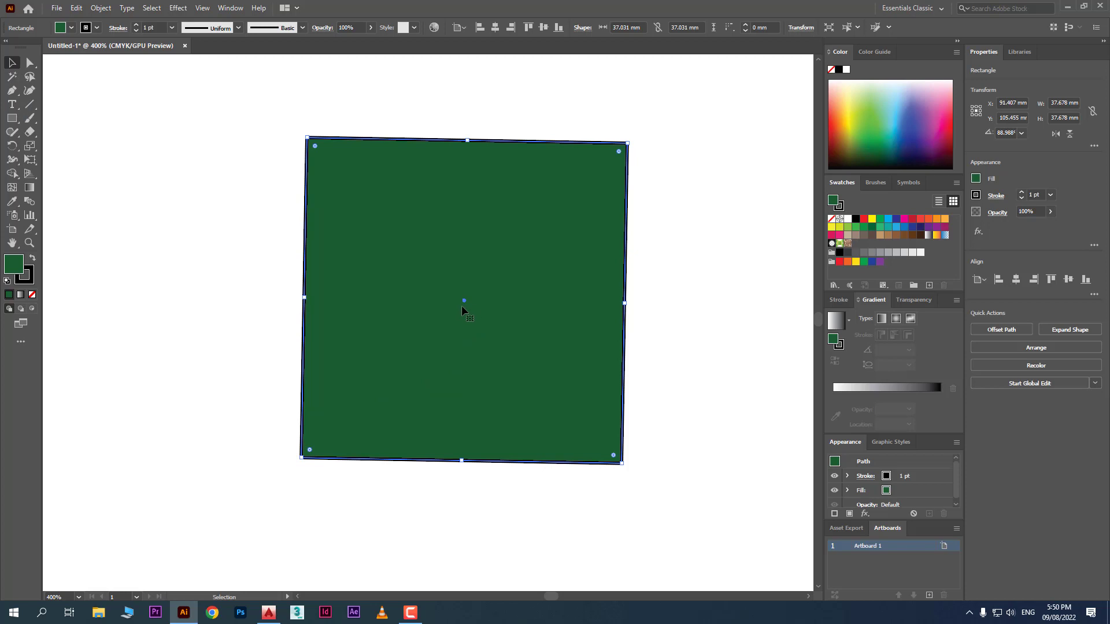
left_click_drag(610, 201, 629, 213)
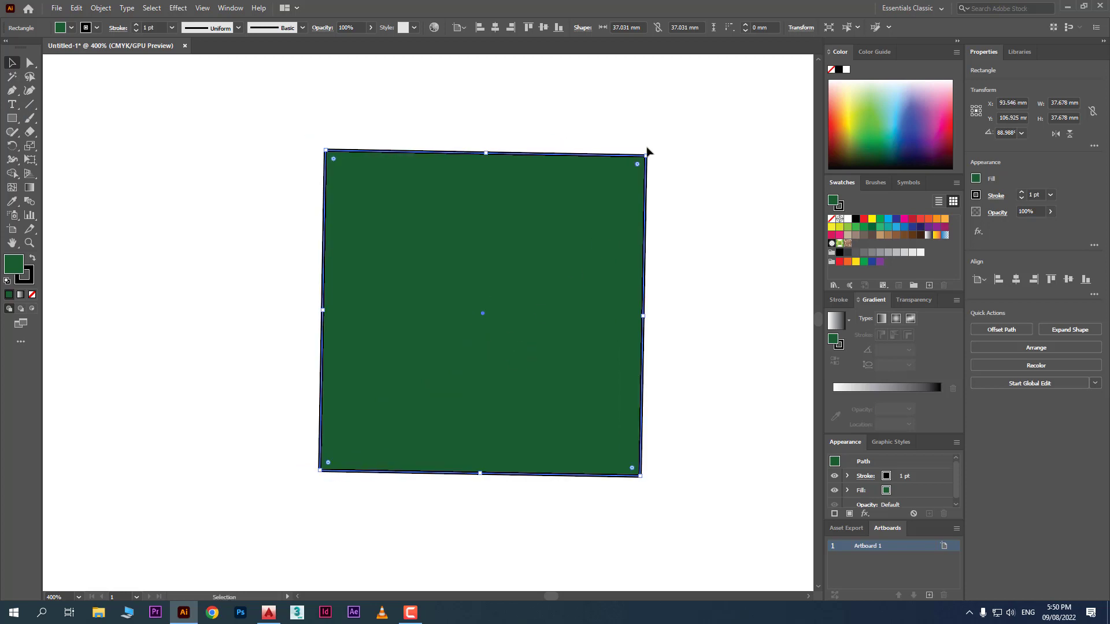
Rotate the square to about 102° by its corner and delete it
left_click_drag(647, 151, 607, 123)
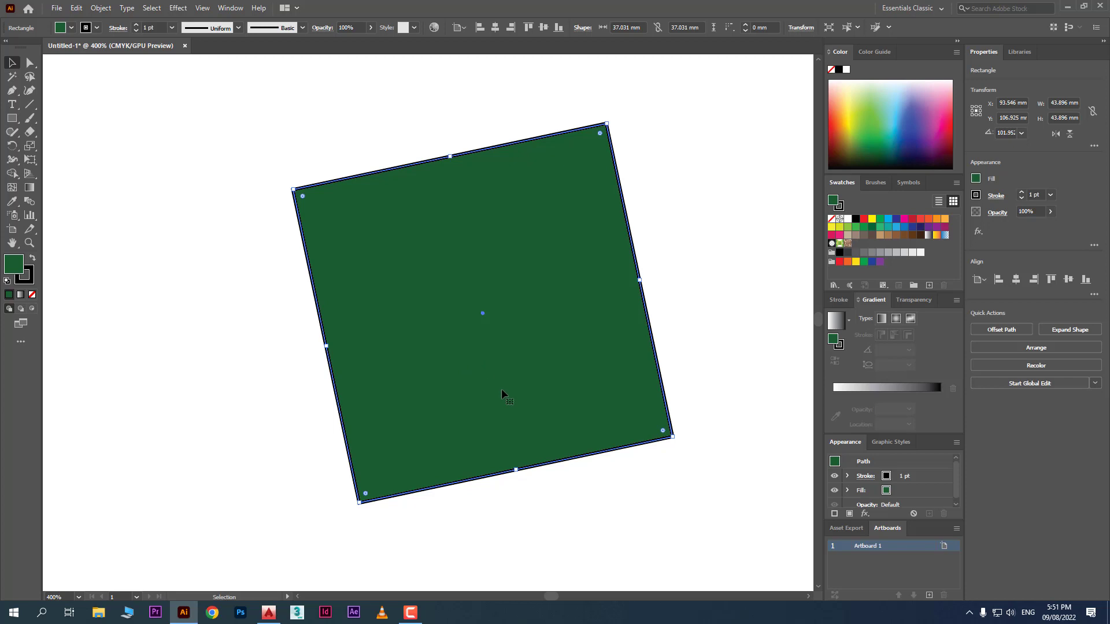
key("Delete")
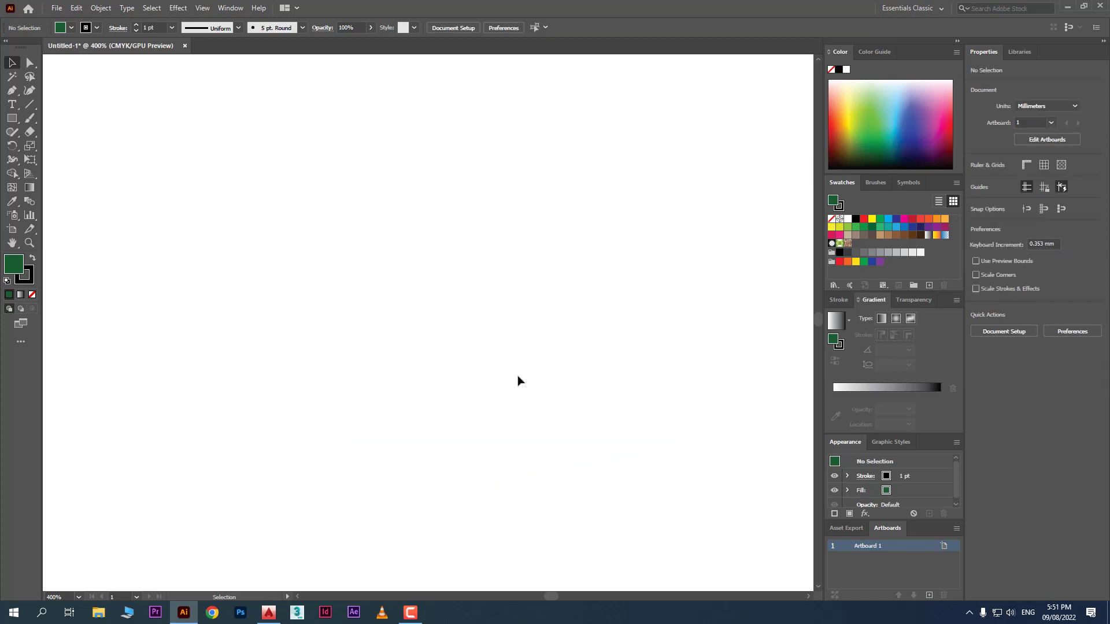
Draw a square about 15.9 mm wide and rotate a copy of it about 51° around its center with the Rotate tool
left_click(10, 123)
left_click_drag(355, 213, 494, 350)
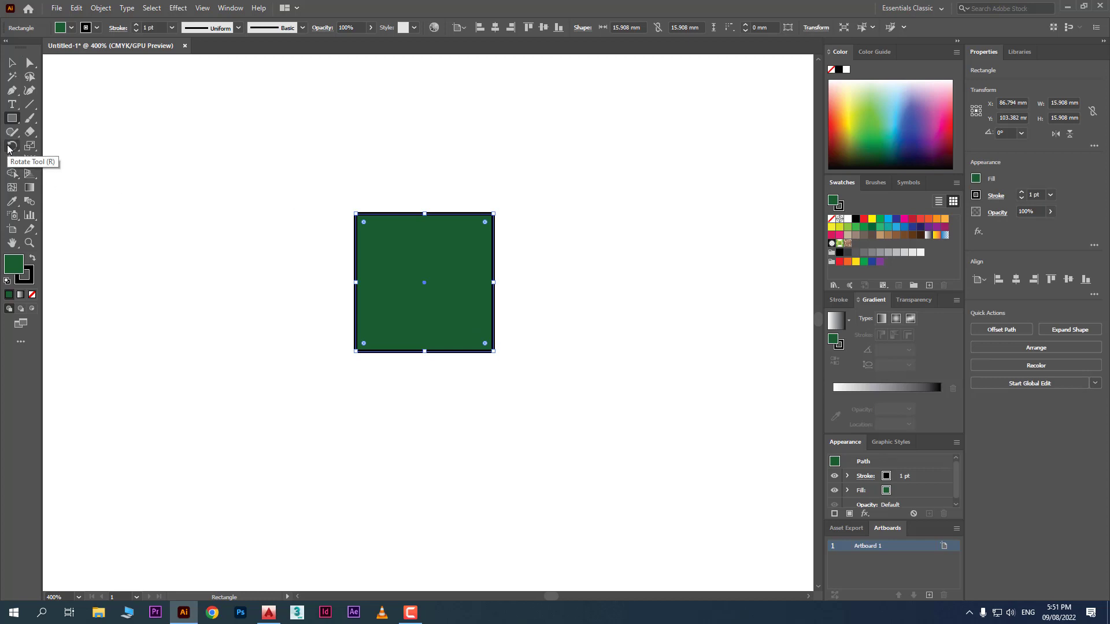
left_click(11, 146)
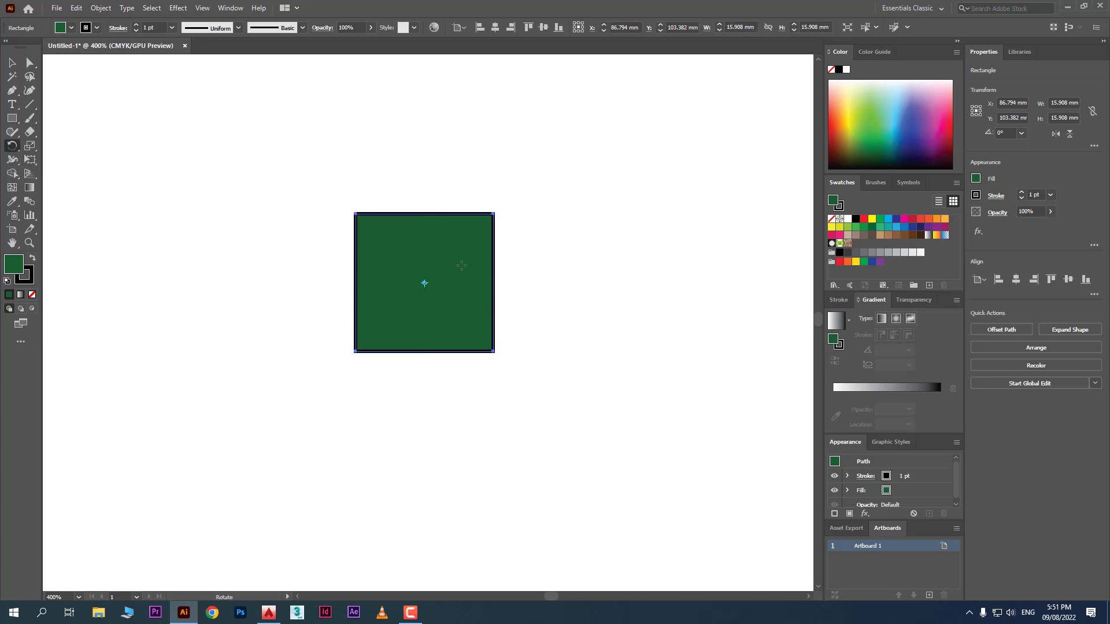
scroll(461, 265, "up", 3)
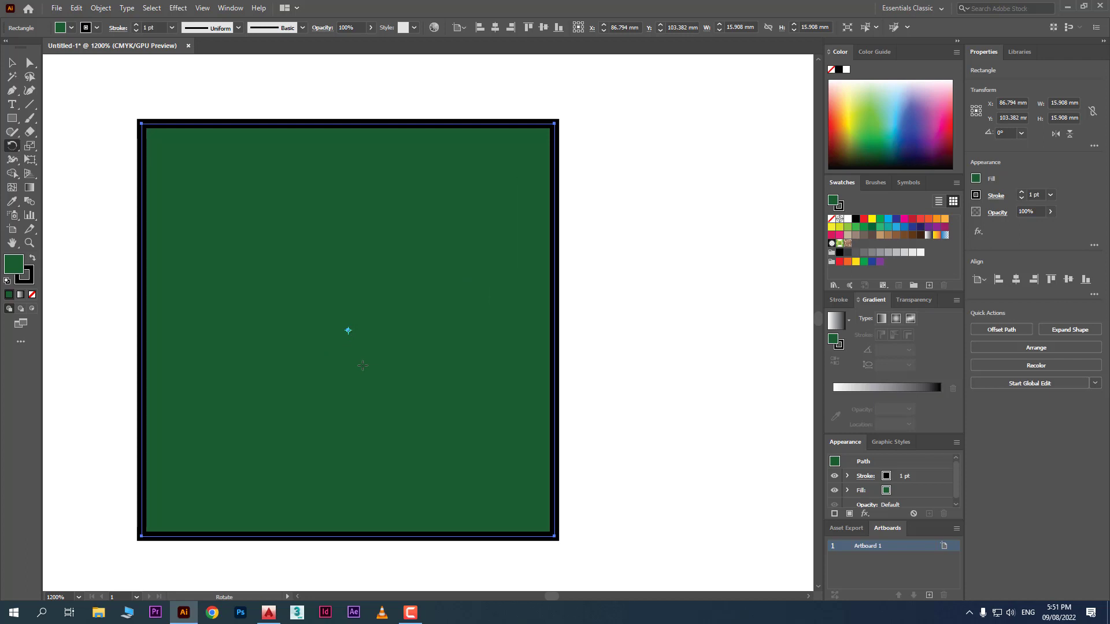
left_click_drag(553, 104, 315, 128)
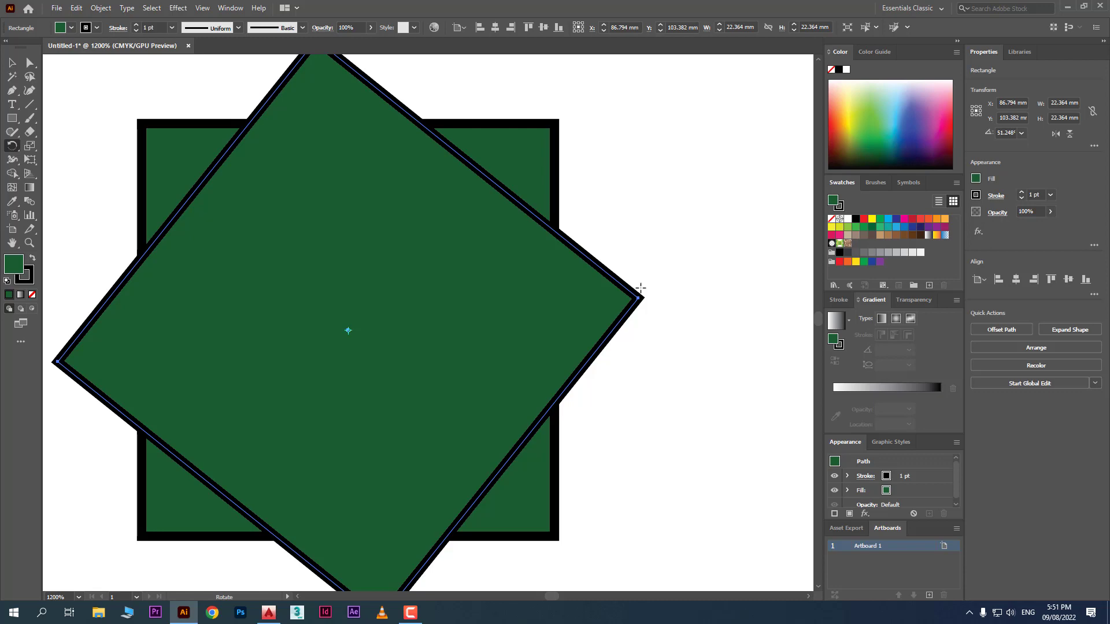
Repeat the rotated copy several times with Transform Again to build a rosette of overlapping squares
key("ctrl+d")
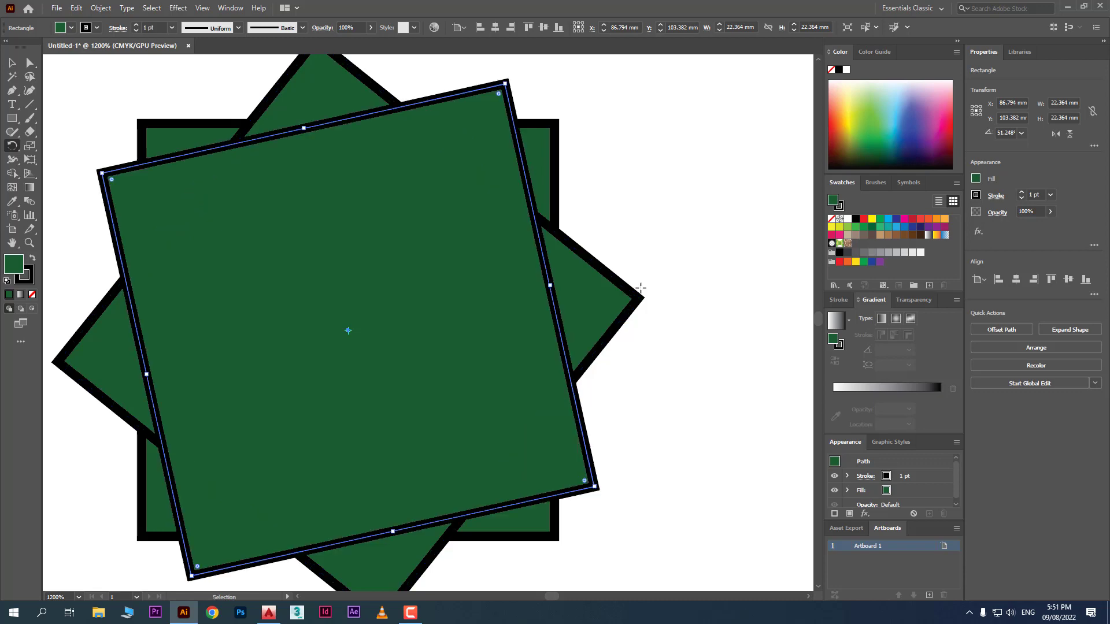
key("ctrl+d")
key("ctrl+d")
key("ctrl+d")
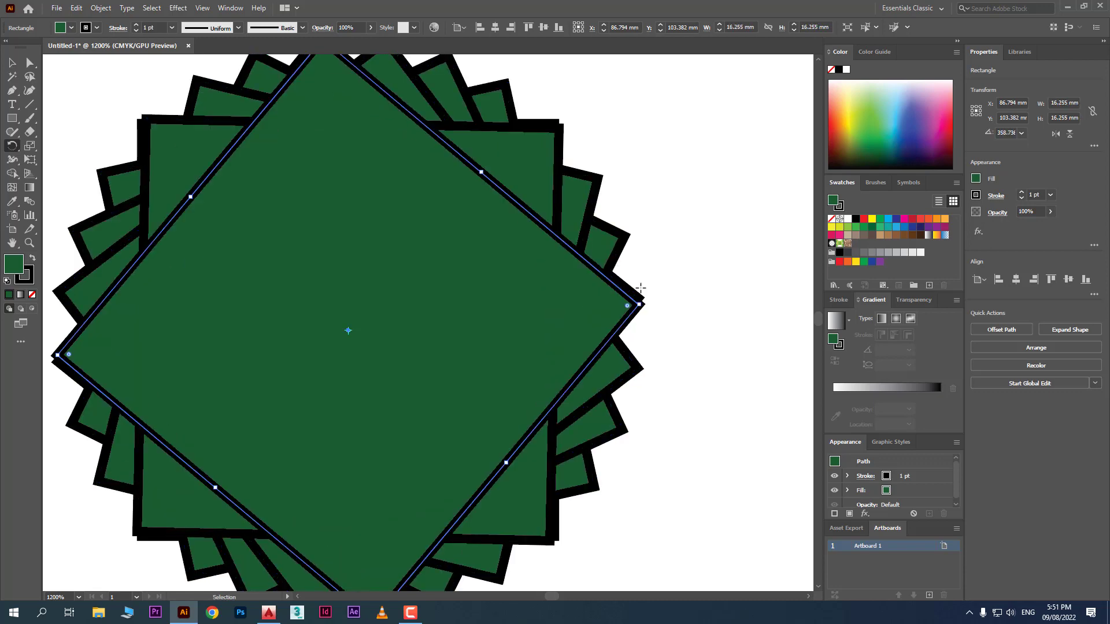
key("ctrl+d")
key("ctrl+d")
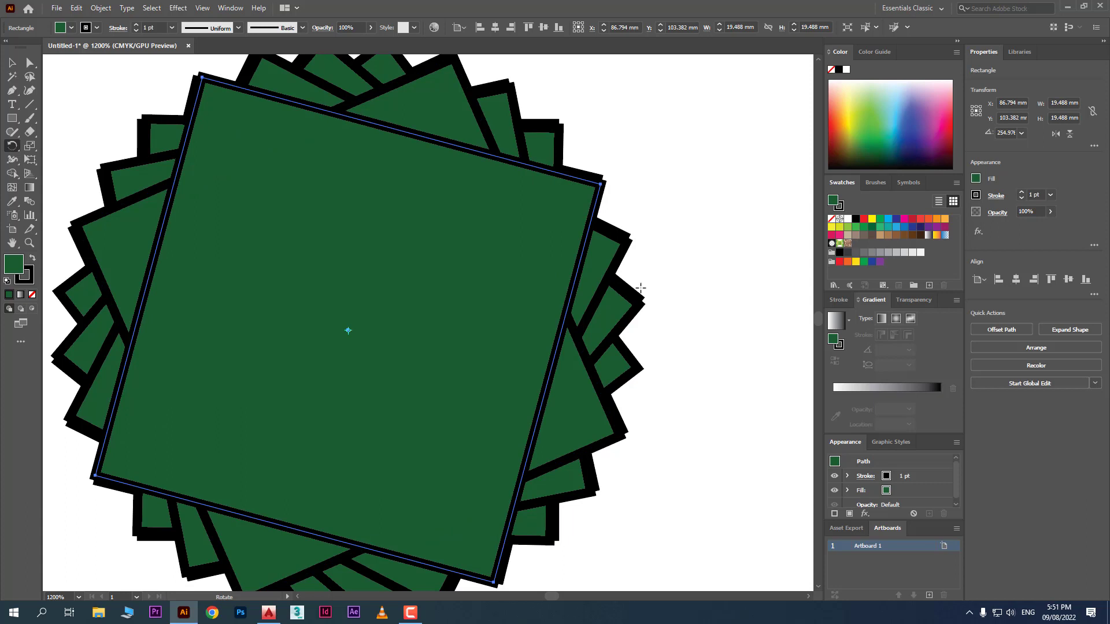
scroll(640, 288, "down", 1)
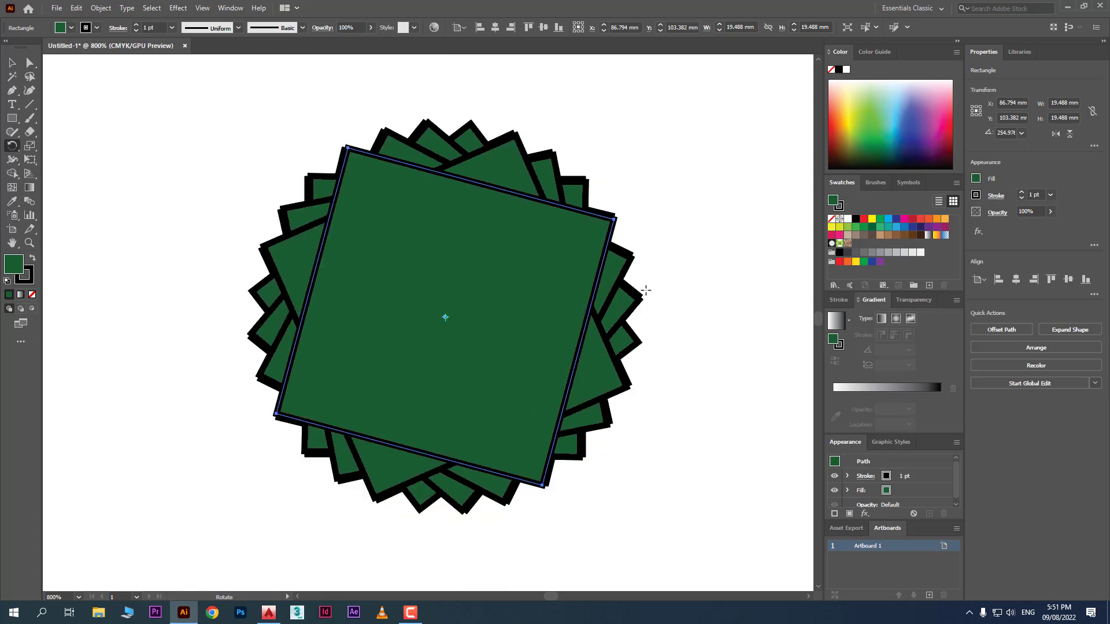
Select the whole rosette of squares, move it to the right to free up space, and deselect it
left_click(12, 62)
left_click_drag(149, 118, 529, 381)
left_click_drag(408, 300, 622, 311)
left_click(221, 252)
Draw a dark green square about 4.8 mm wide to the left of the rosette and remove its stroke
left_click(12, 118)
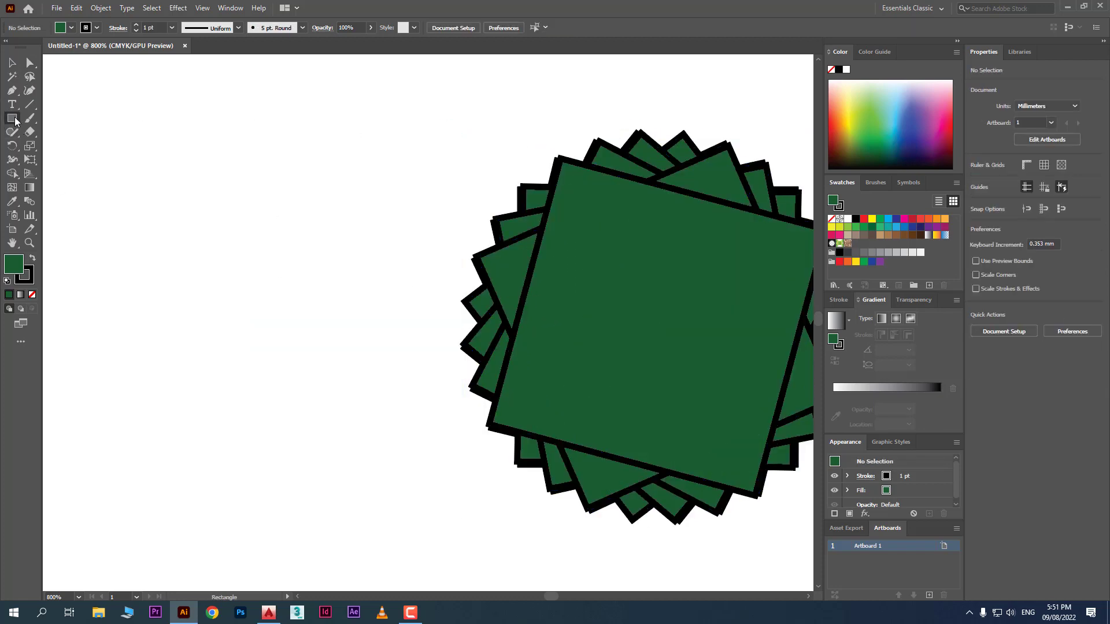
left_click_drag(199, 226, 282, 308)
scroll(210, 295, "up", 1)
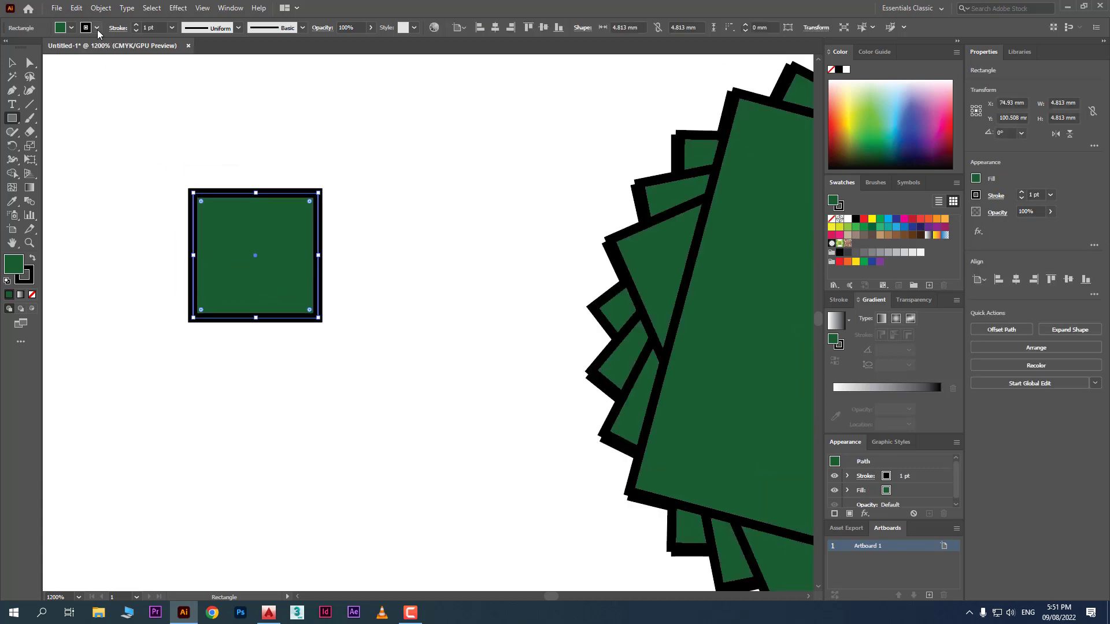
left_click(71, 28)
left_click(8, 47)
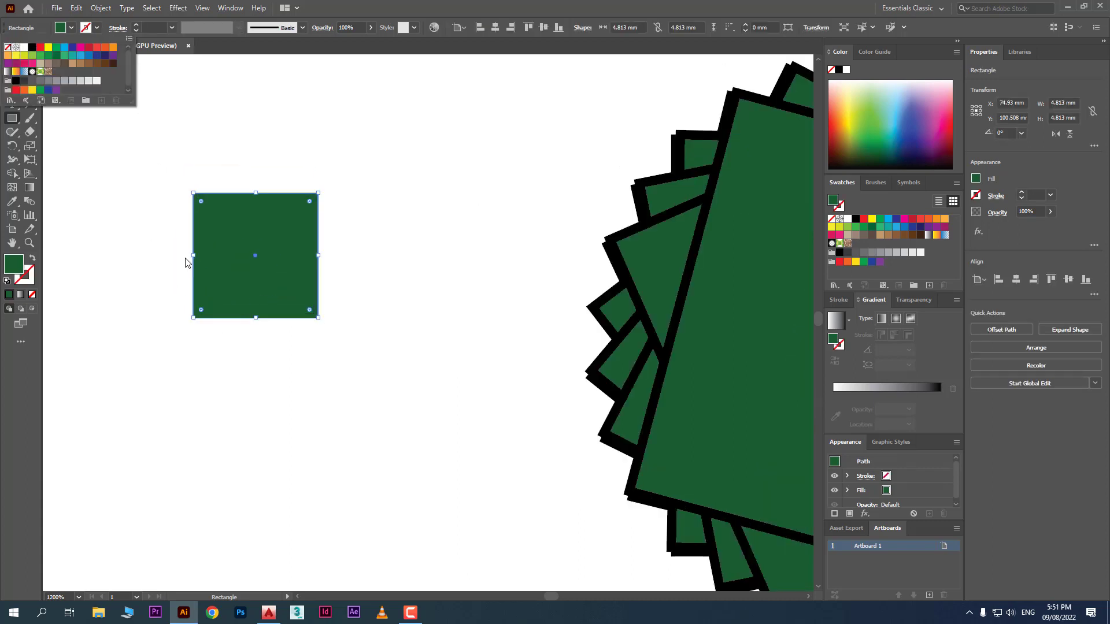
left_click(222, 268)
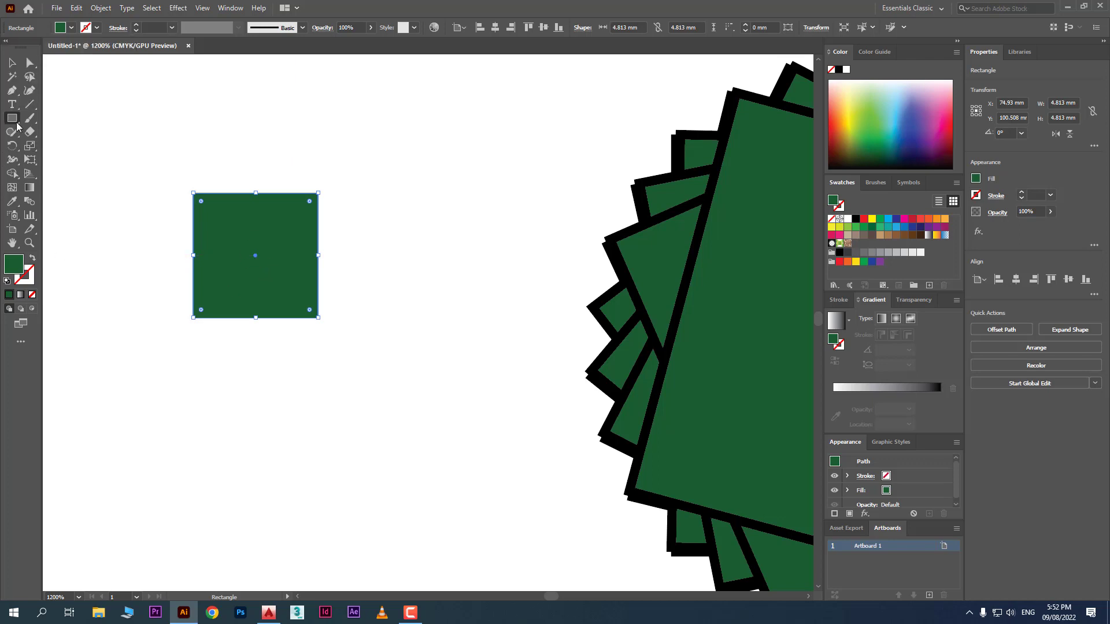
Rotate a copy of the dark green square about 34° clockwise around a point near its lower-left corner
left_click(13, 146)
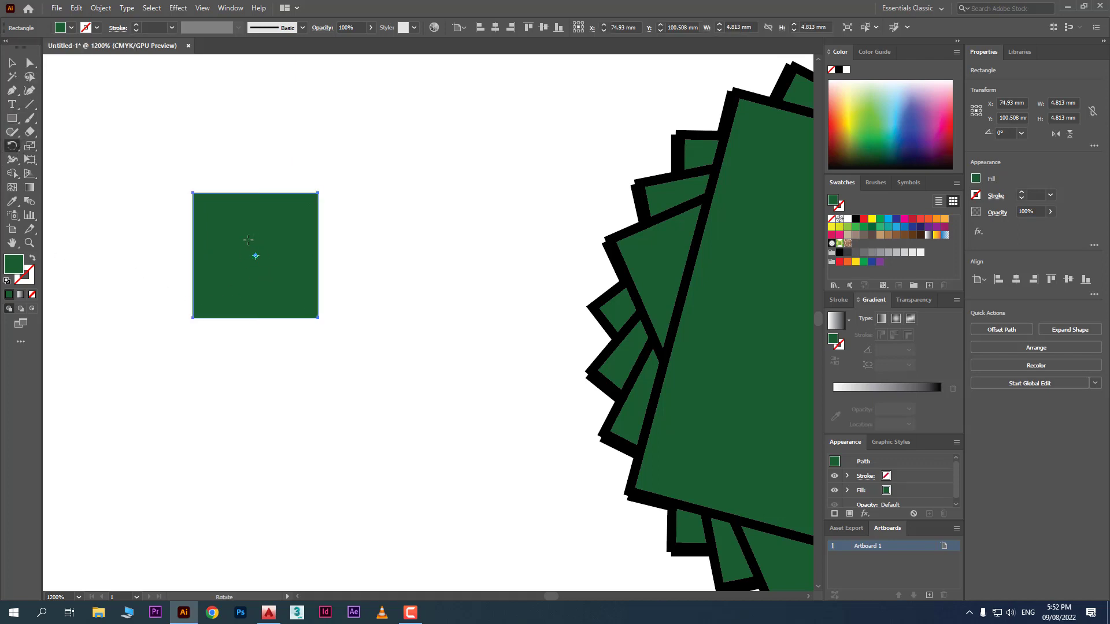
left_click(204, 309)
left_click_drag(288, 281, 296, 306)
left_click_drag(298, 338, 299, 340)
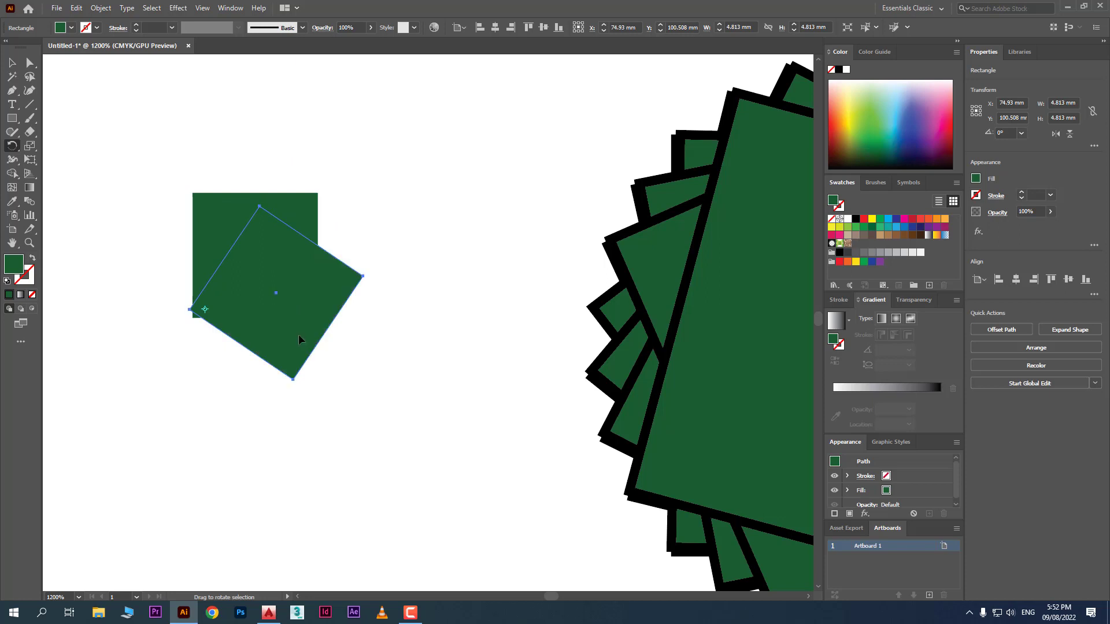
Repeat the rotated square copy with Transform Again until the squares close into a full star-shaped rosette
key("ctrl+d")
key("ctrl+d")
key("ctrl+d")
key("ctrl+d")
key("ctrl+d")
key("ctrl+d")
key("ctrl+d")
key("ctrl+d")
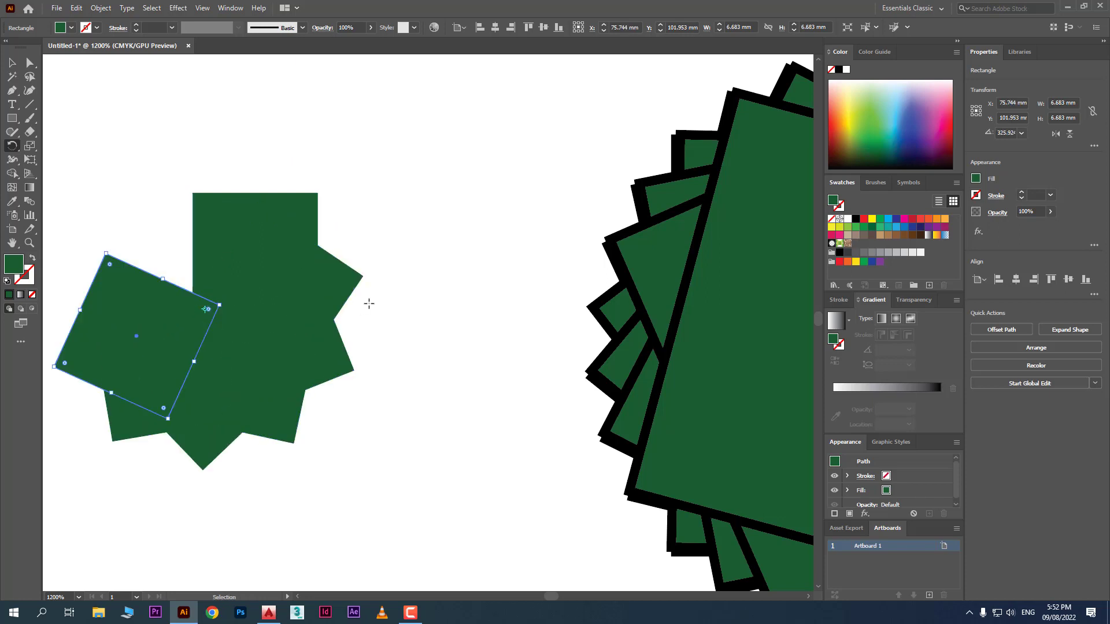
Select all squares of the star rosette, unite them into one shape, and move it up and to the right
left_click(12, 63)
left_click_drag(423, 148, 89, 441)
left_click_drag(166, 362, 320, 289)
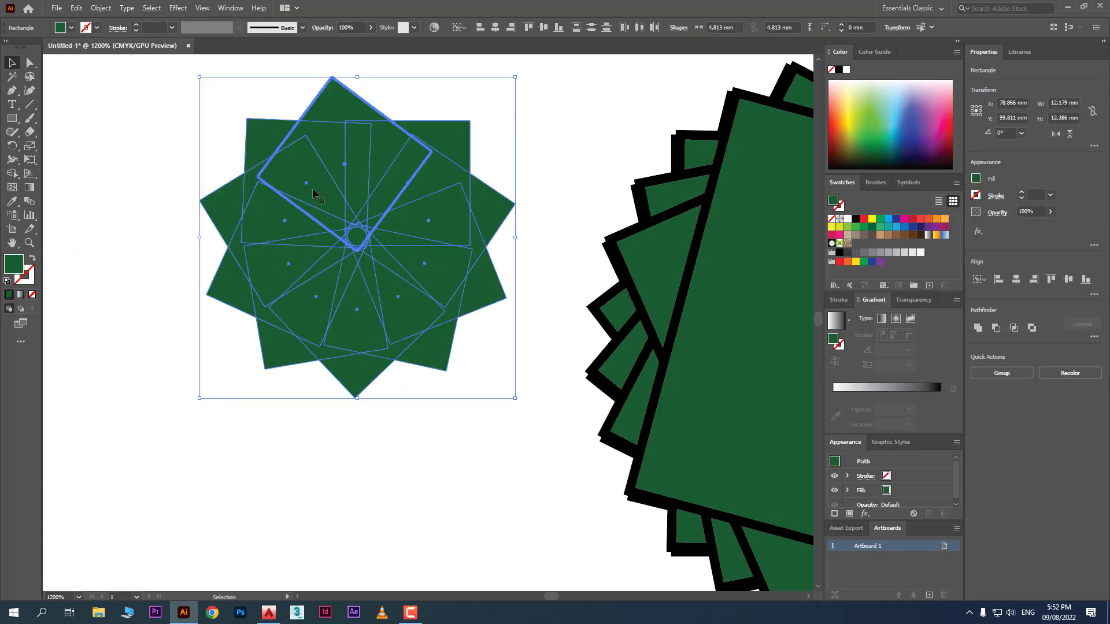
left_click(977, 328)
left_click_drag(367, 243, 484, 138)
left_click(171, 342)
Draw a narrow upright dark green ellipse about 2.2 mm wide and 5.9 mm high, below and left of the star shape
left_click(13, 119)
left_click_drag(12, 120, 63, 146)
left_click_drag(193, 270, 252, 422)
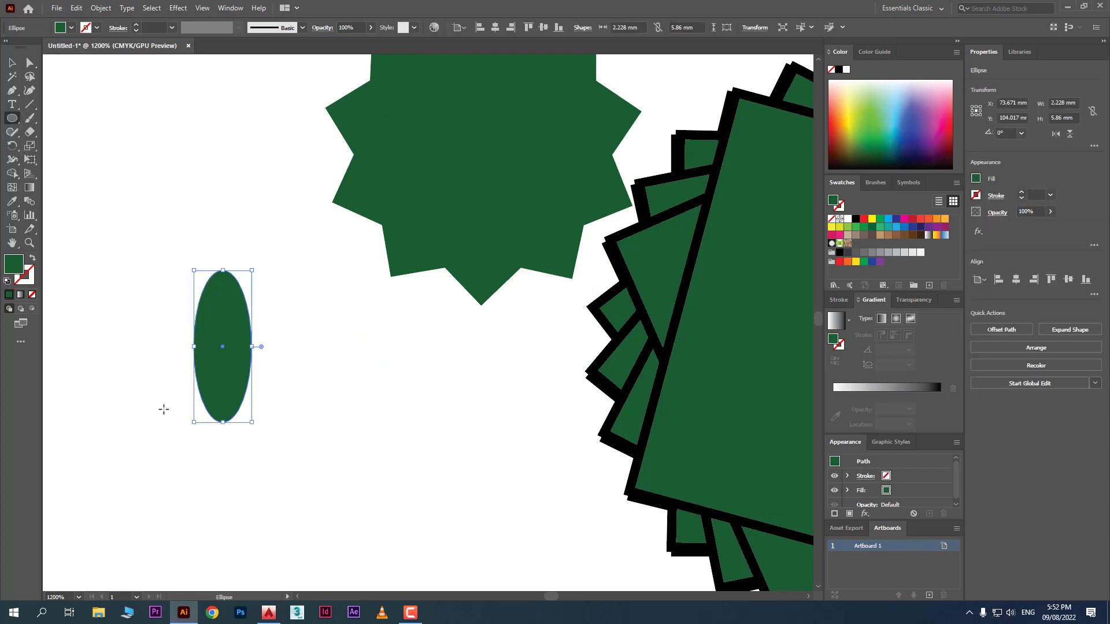
Rotate a copy of the ellipse about 76° clockwise around a point just below it and repeat with Transform Again to form a five-petal flower
left_click(12, 145)
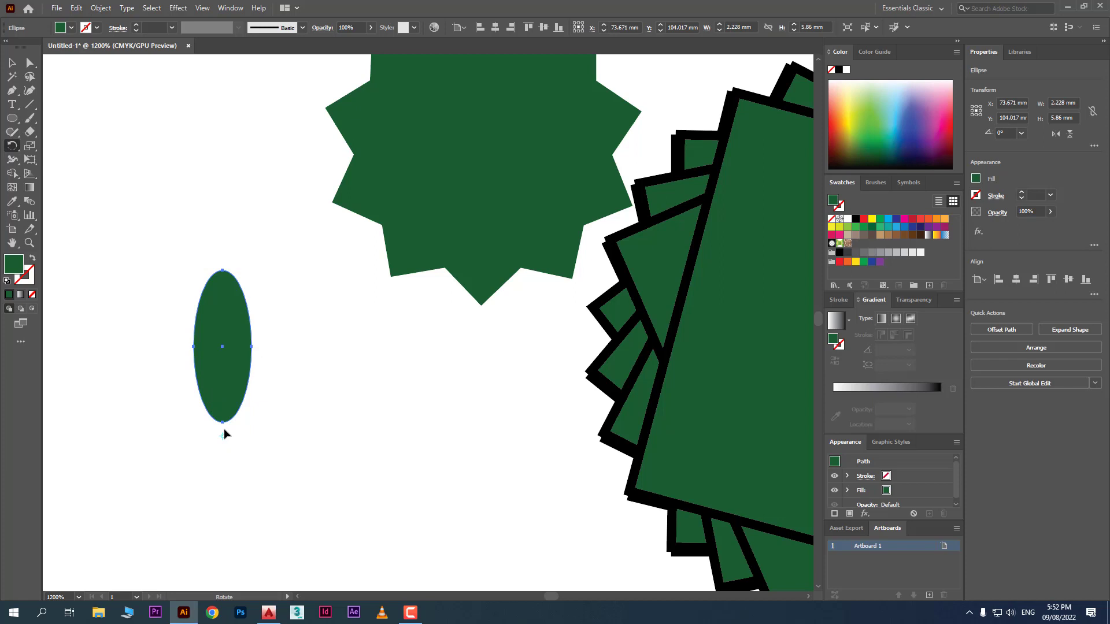
left_click_drag(236, 312, 320, 426)
key("ctrl+d")
key("ctrl+d")
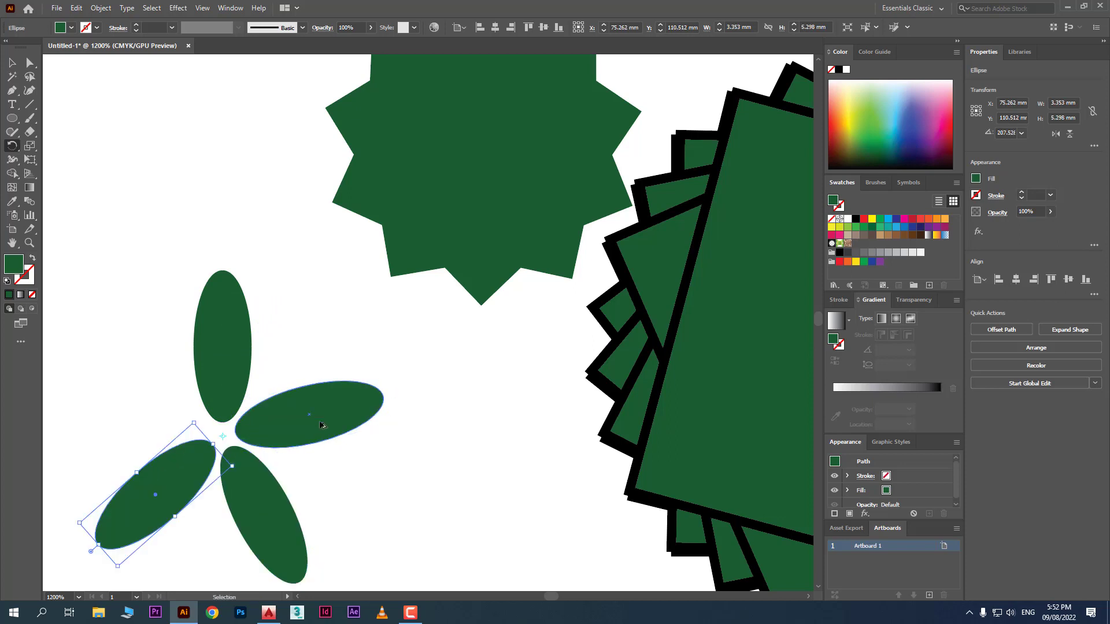
key("ctrl+d")
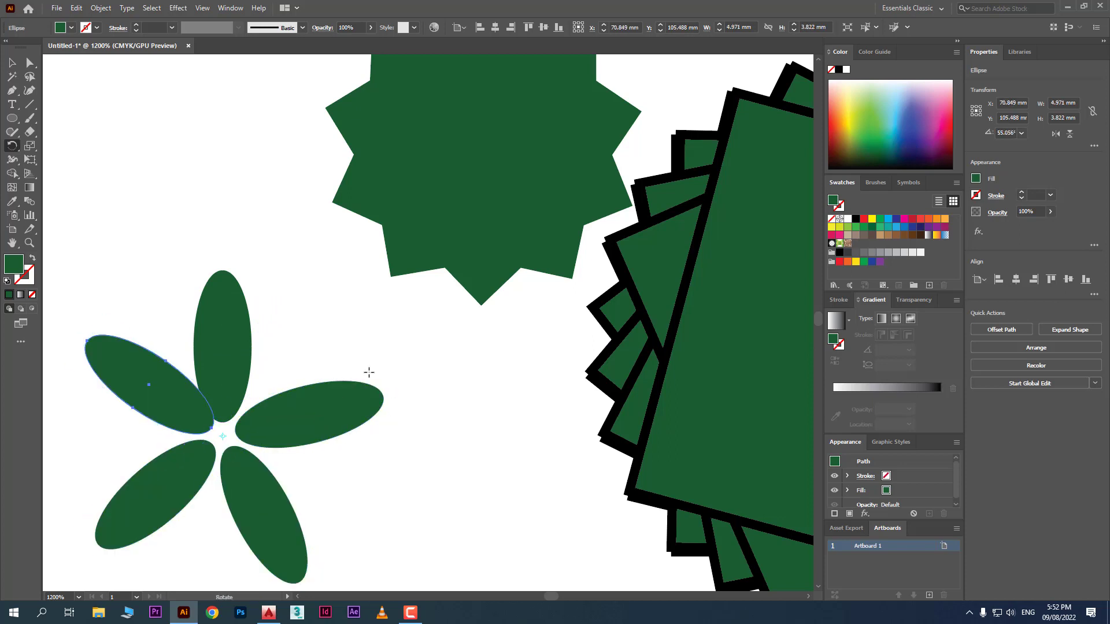
left_click(11, 62)
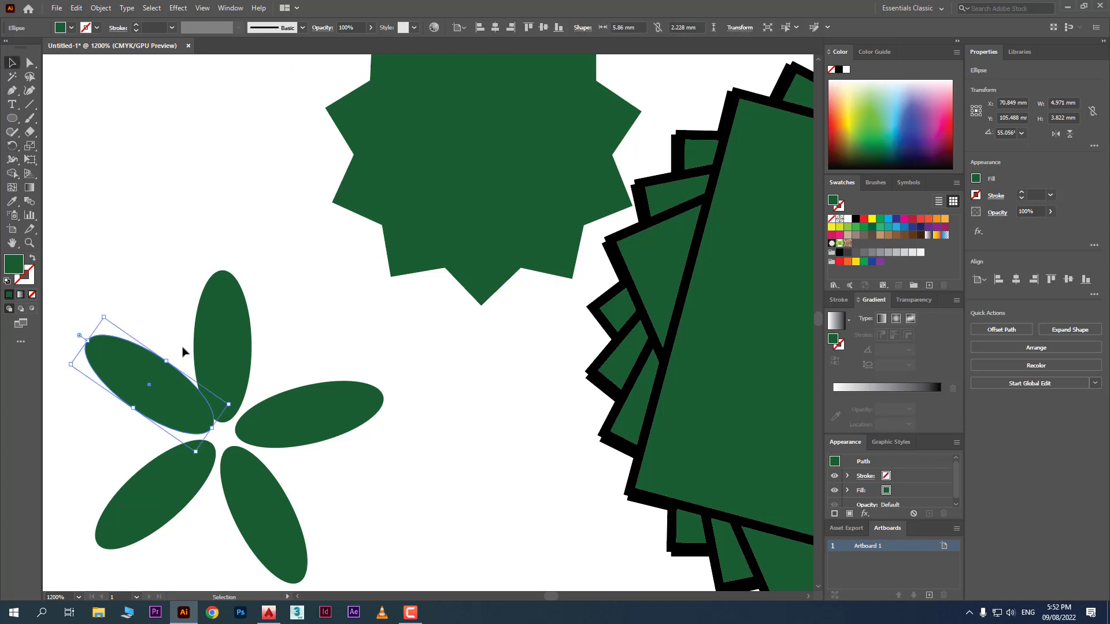
Draw a dark green circle about 2 mm wide below the flower and place a pale yellow copy to its right
scroll(237, 433, "down", 2)
scroll(210, 479, "down", 4)
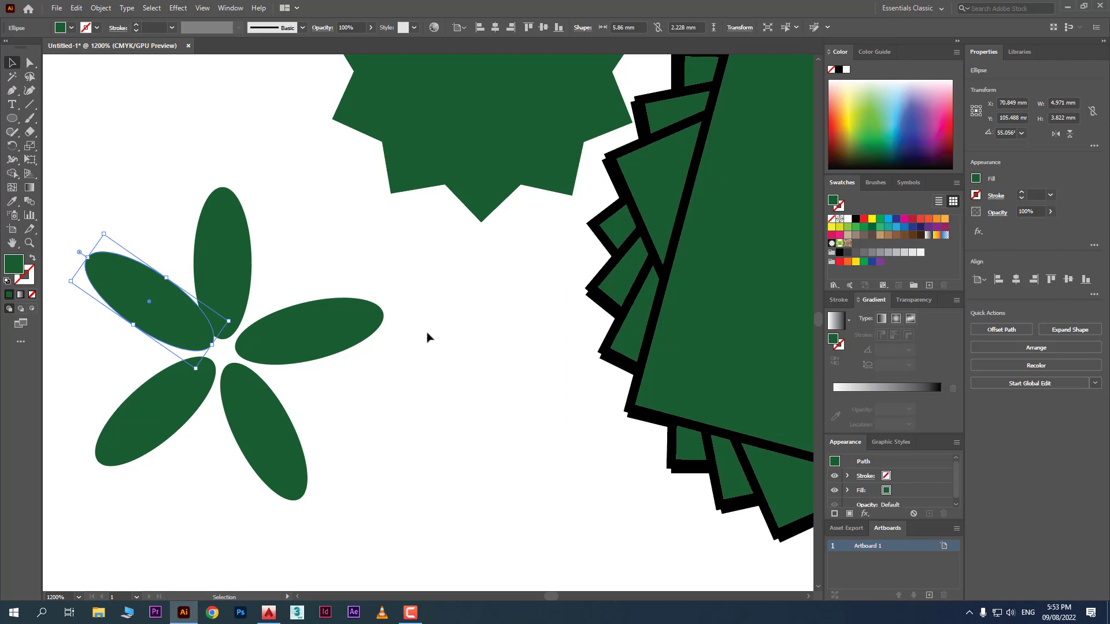
scroll(426, 335, "down", 10)
left_click(316, 350)
left_click(11, 118)
mouse_move(188, 352)
left_mouse_down()
mouse_move(240, 403)
mouse_move(406, 378)
left_mouse_up()
left_click(12, 63)
left_click(311, 332)
left_click(850, 94)
left_click(207, 414)
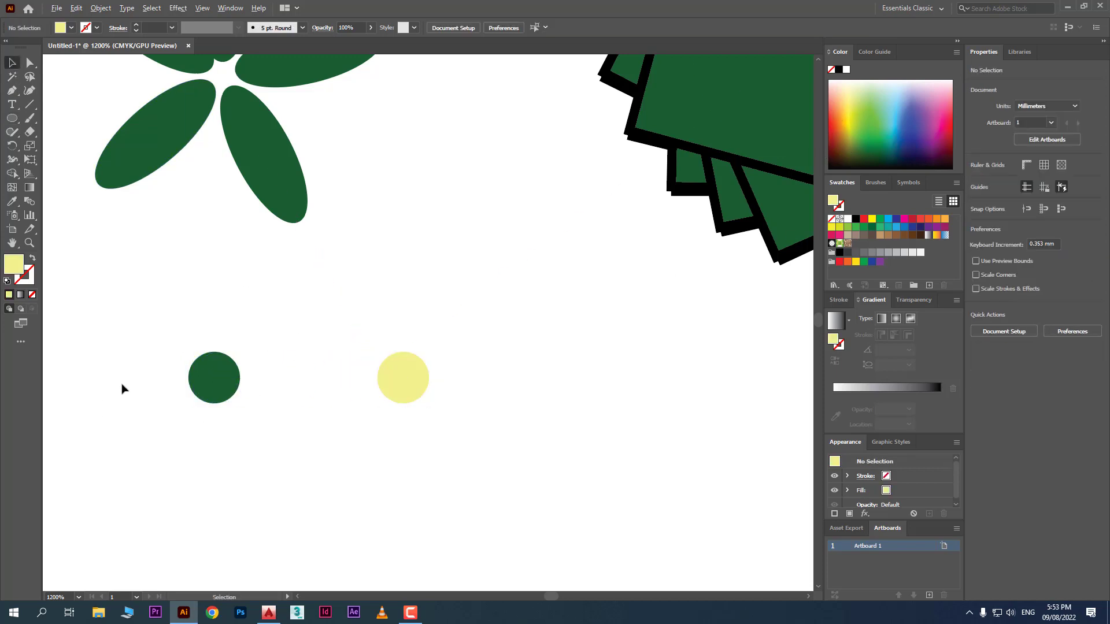
Rotate a copy of the green and yellow circle pair about 33° around their midpoint and repeat it three times with Transform Again
scroll(154, 347, "up", 1)
left_click_drag(153, 340, 606, 470)
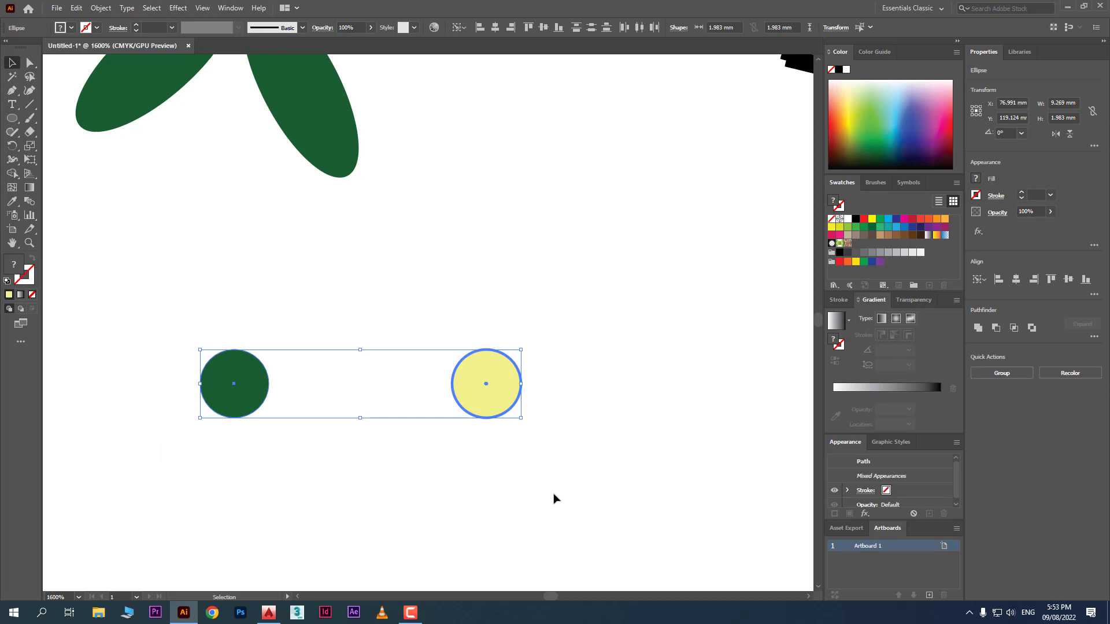
left_click(12, 146)
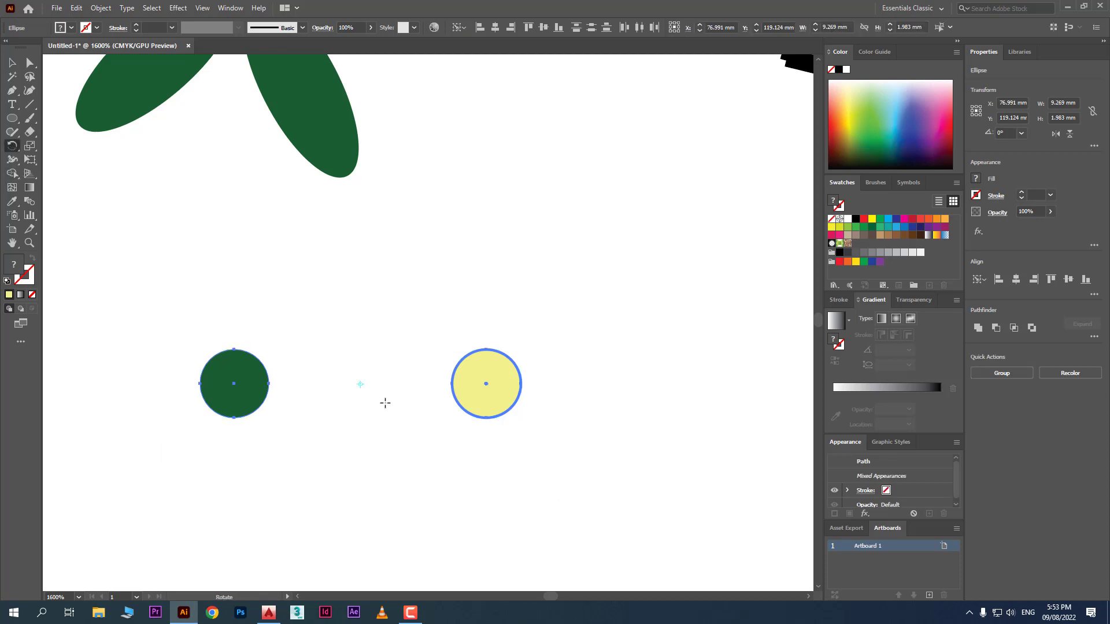
left_click_drag(475, 346, 435, 269)
key("ctrl+d")
key("ctrl+d")
key("ctrl+d")
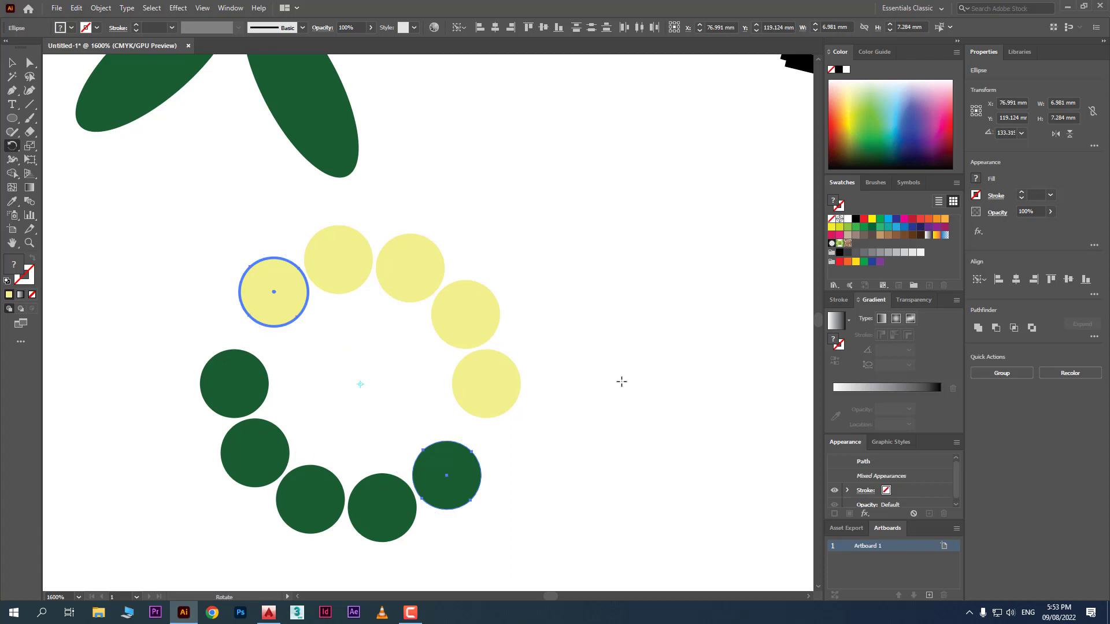
left_click(12, 63)
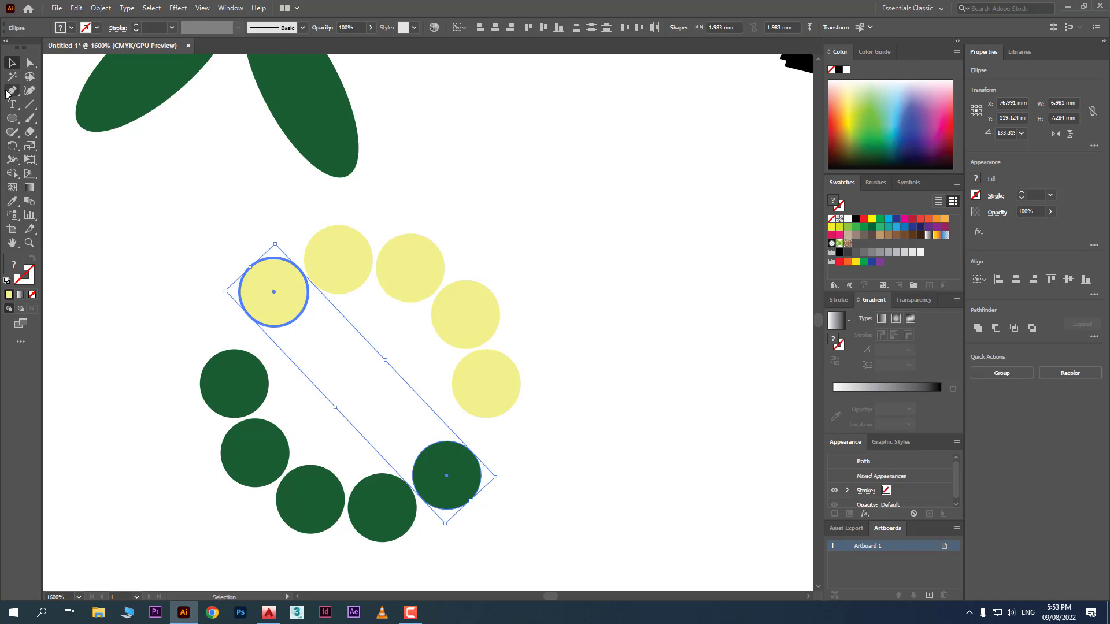
Draw a pale yellow petal about 2 mm wide and 5.3 mm high with the Curvature tool, reshaping its lower end into a point
left_click(29, 90)
scroll(578, 188, "down", 1)
scroll(665, 260, "up", 6)
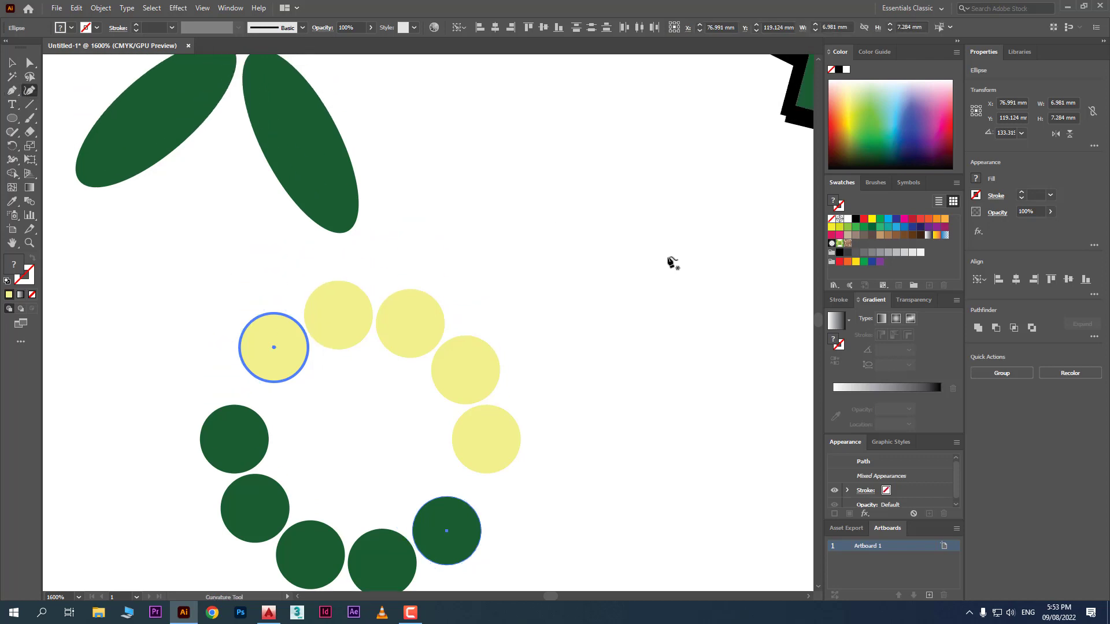
left_click(597, 98)
left_click(573, 159)
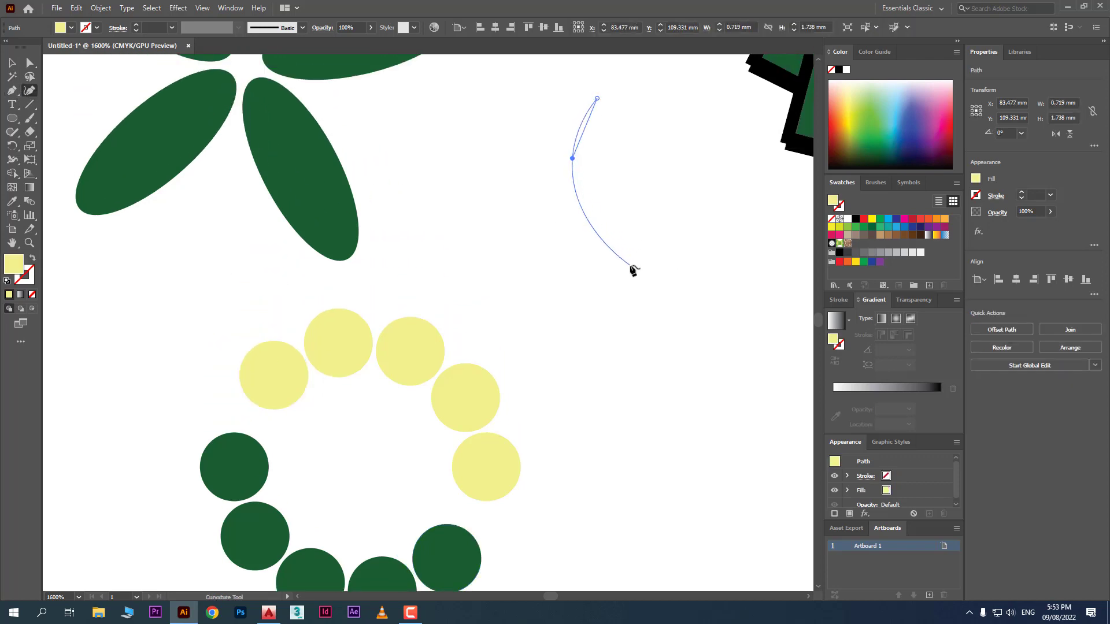
left_click(630, 265)
left_click(641, 197)
left_click(597, 99)
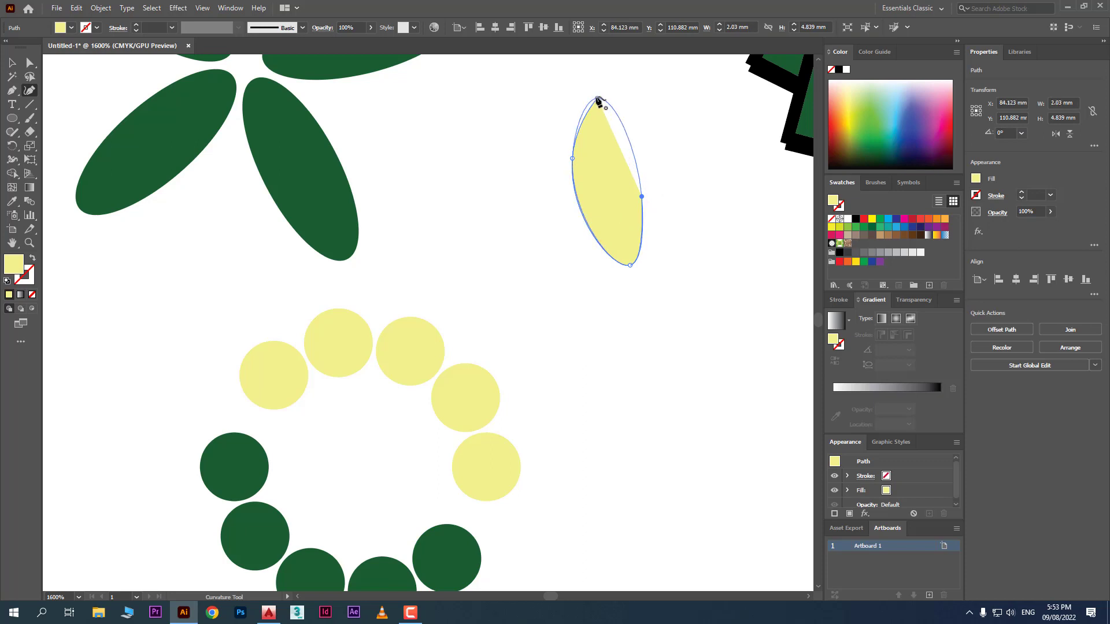
left_click_drag(630, 266, 607, 282)
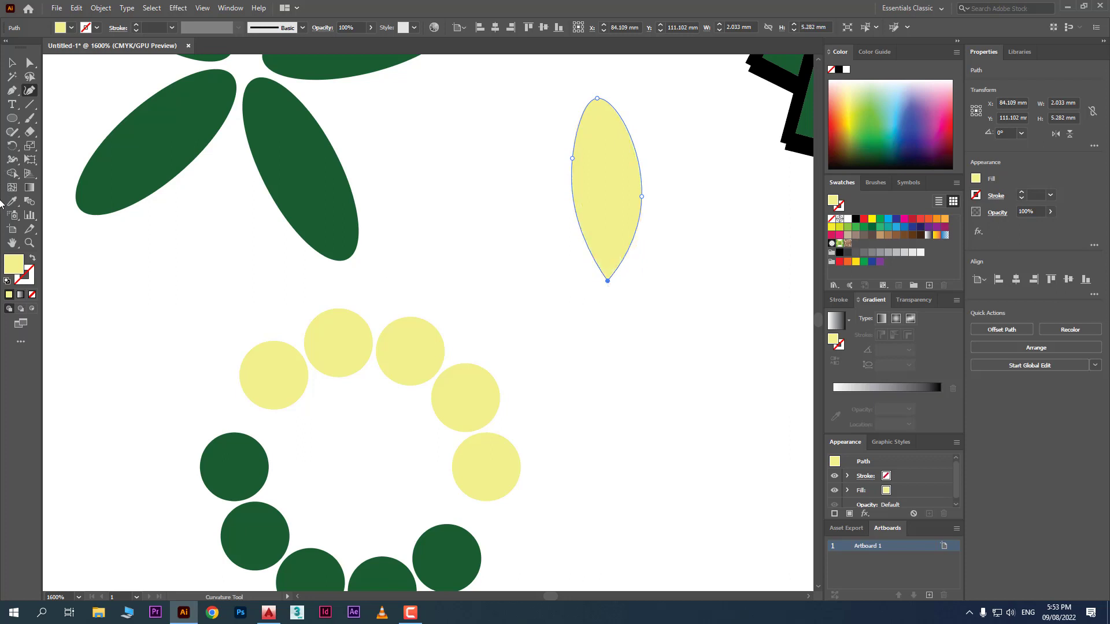
Rotate a copy of the yellow petal about 29° counterclockwise around a point just below its pointed tip
left_click(11, 145)
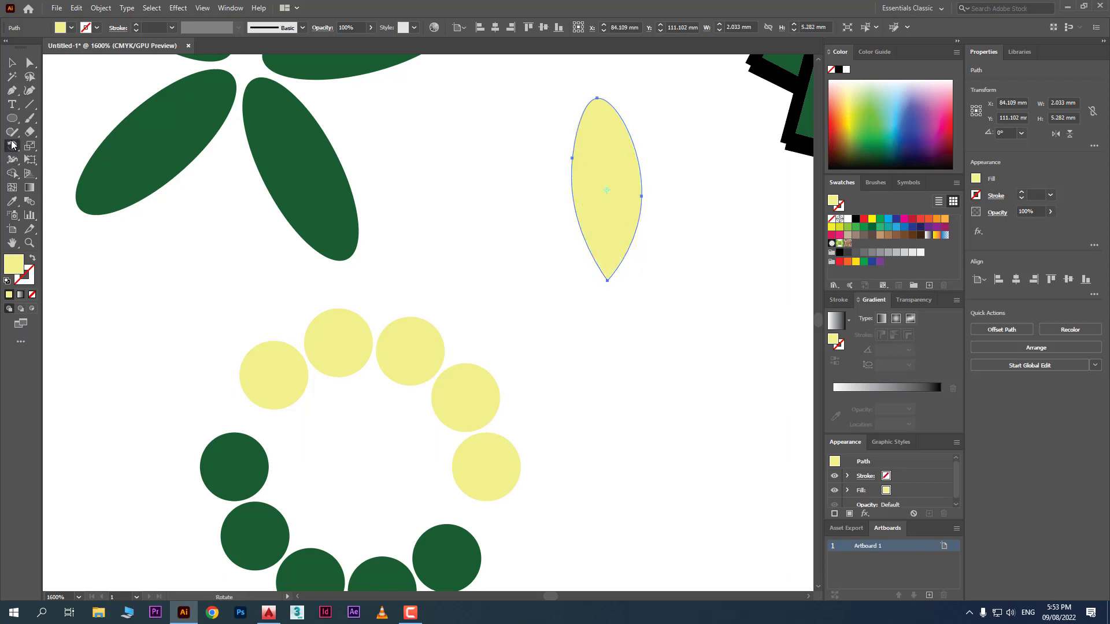
left_click(608, 288)
left_click_drag(590, 148, 523, 165)
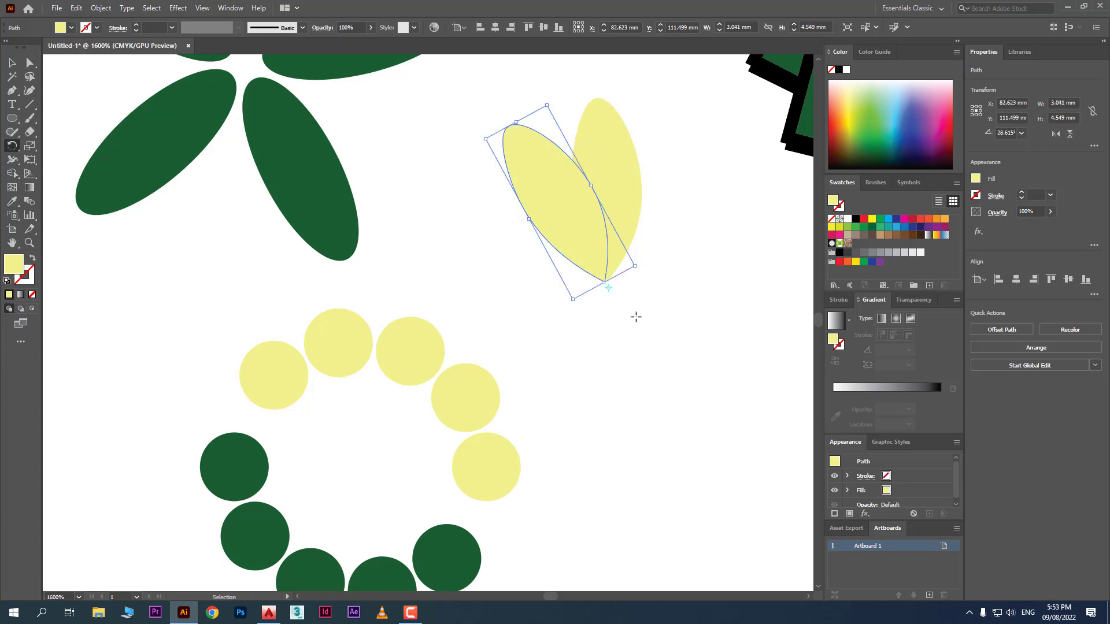
Repeat the rotated petal copy with Transform Again until the petals form a full yellow flower, and deselect it
key("ctrl+d")
key("ctrl+d")
key("ctrl+d")
key("ctrl+d")
key("ctrl+d")
key("ctrl+d")
key("ctrl+d")
key("ctrl+d")
key("ctrl+d")
key("ctrl+d")
key("ctrl+d")
key("ctrl+d")
key("ctrl+d")
key("ctrl+d")
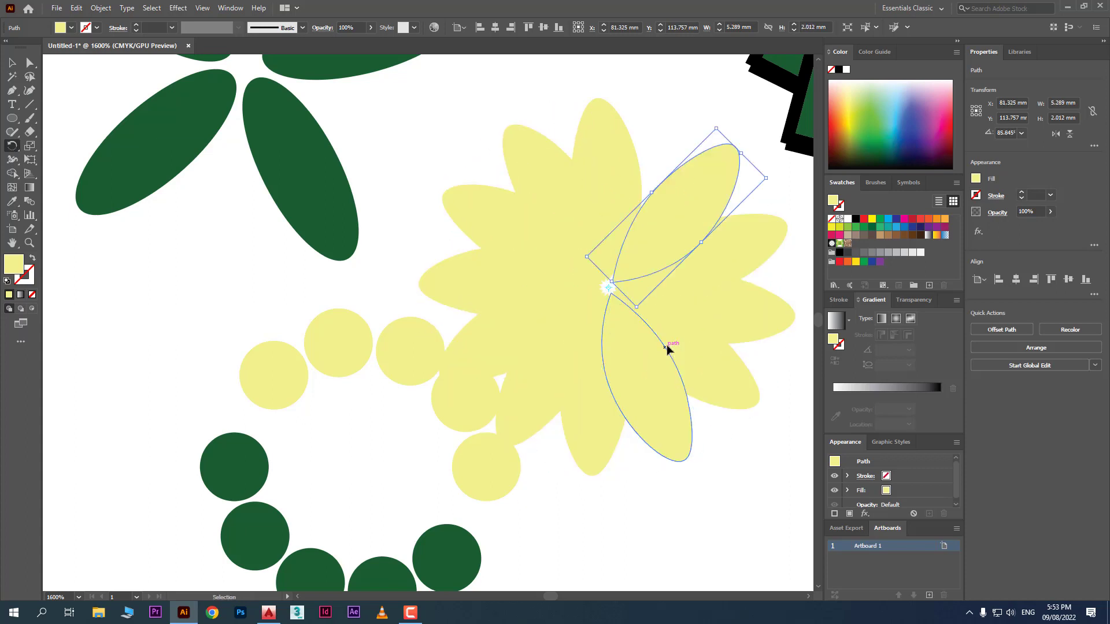
left_click(12, 62)
left_click(133, 277)
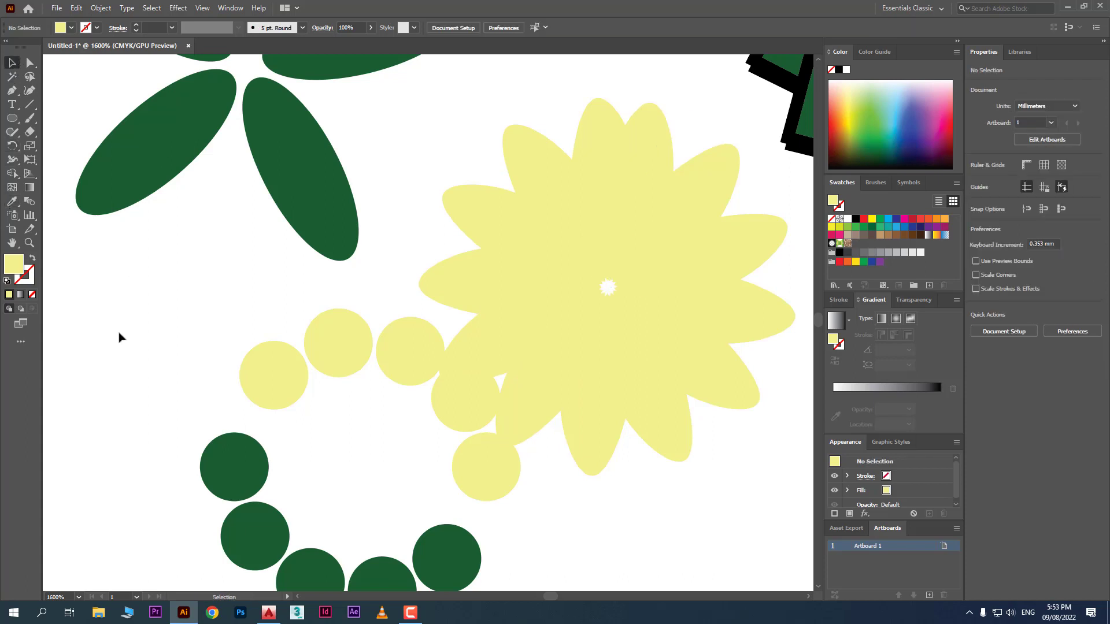
Select all artwork in the document and delete it
scroll(119, 337, "down", 3)
scroll(119, 337, "up", 10)
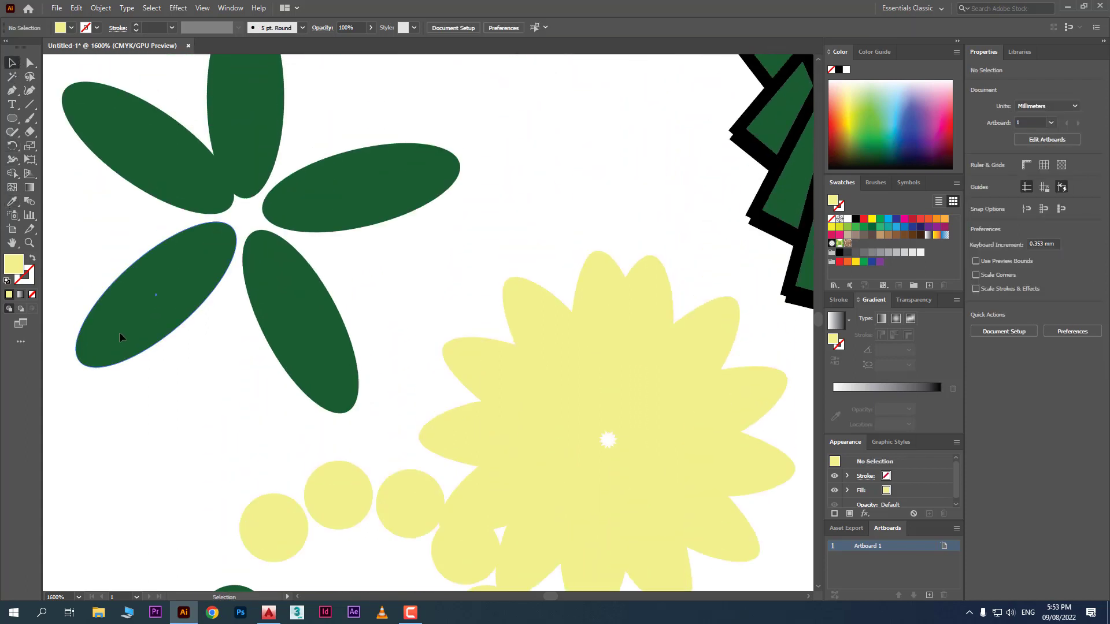
scroll(119, 338, "down", 2)
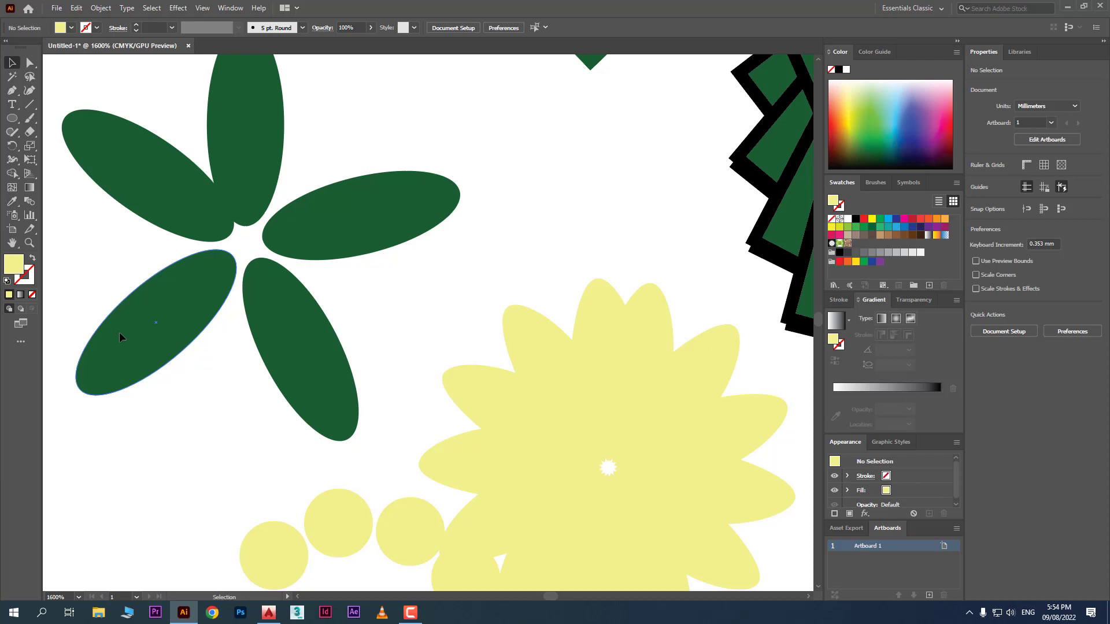
scroll(225, 310, "down", 3)
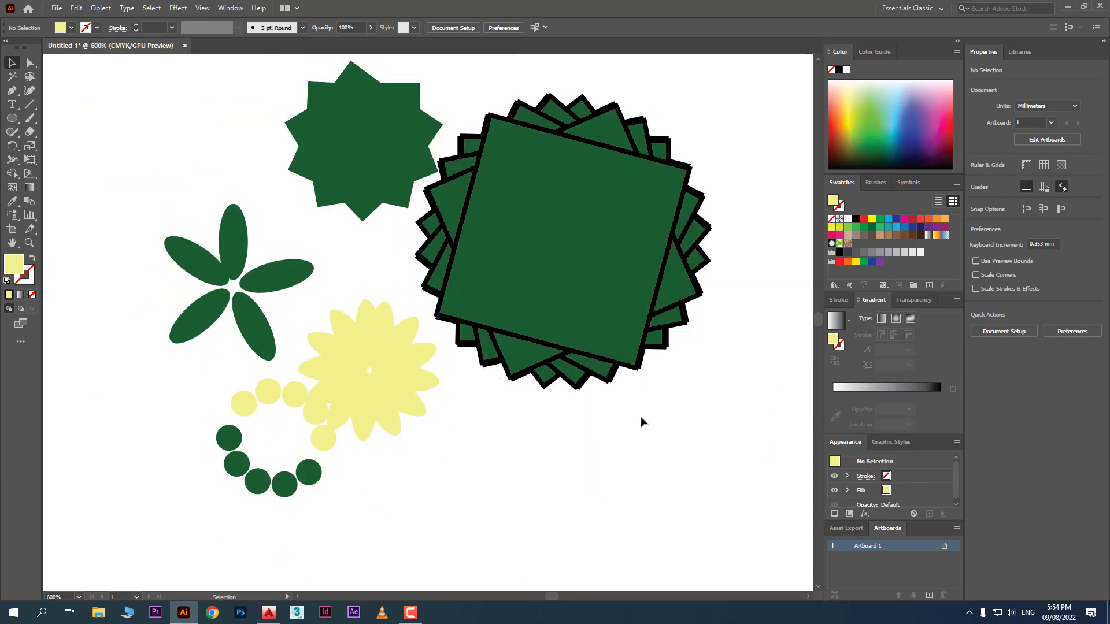
key("a")
key("ctrl+a")
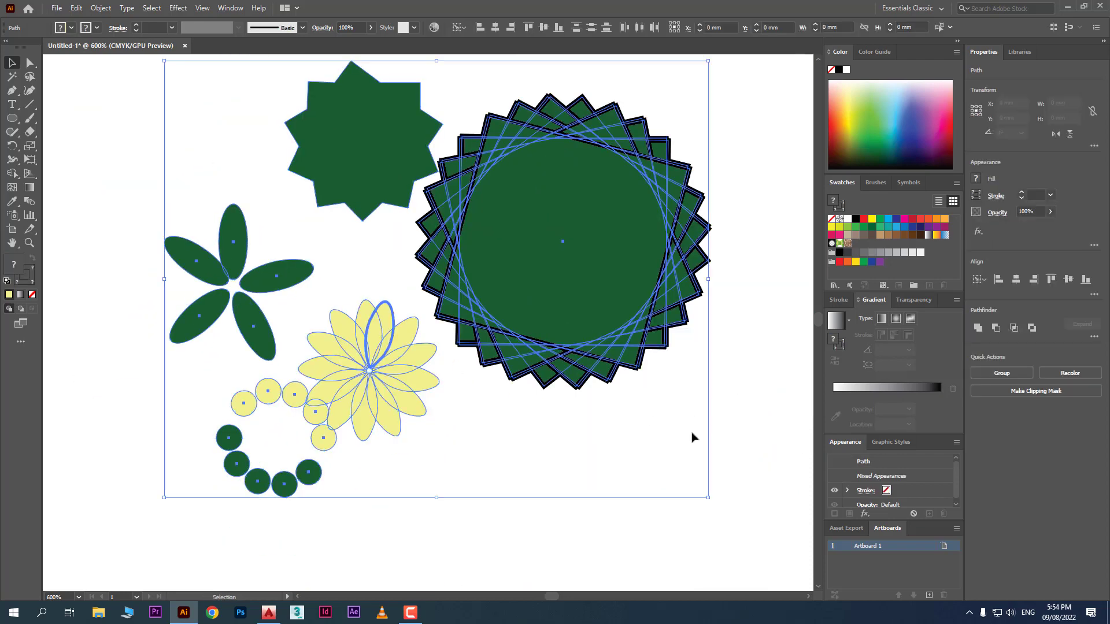
key("Delete")
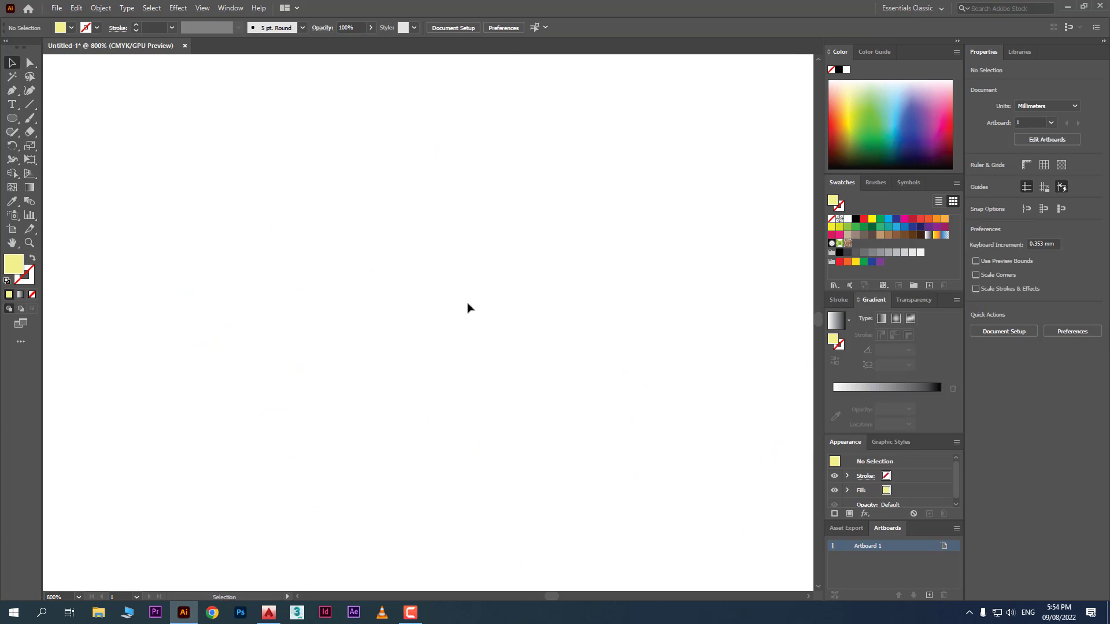
Draw a large pale yellow circle, center it vertically in the view by moving it up, and deselect it
key("l")
left_click_drag(211, 191, 615, 458)
key("v")
left_click_drag(530, 394, 528, 306)
left_click(714, 396)
scroll(367, 273, "up", 1)
scroll(366, 274, "down", 1)
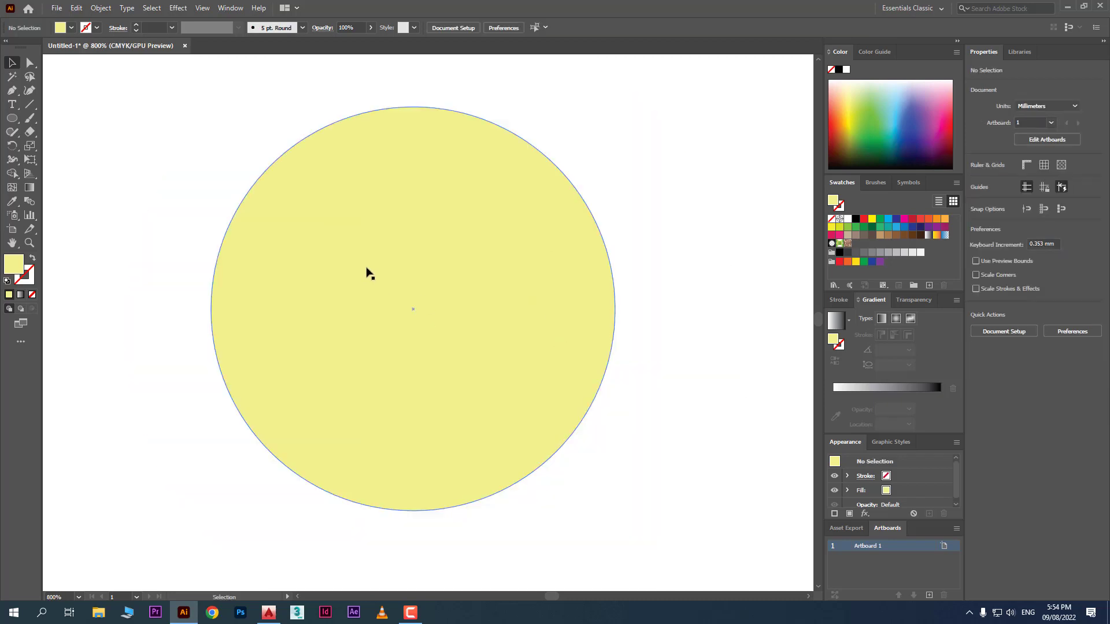
Draw a vertical line about 1.7 mm long near the circle's upper edge with a dark blue 2 pt stroke
left_click(30, 104)
left_click_drag(407, 127, 407, 157)
left_click(96, 28)
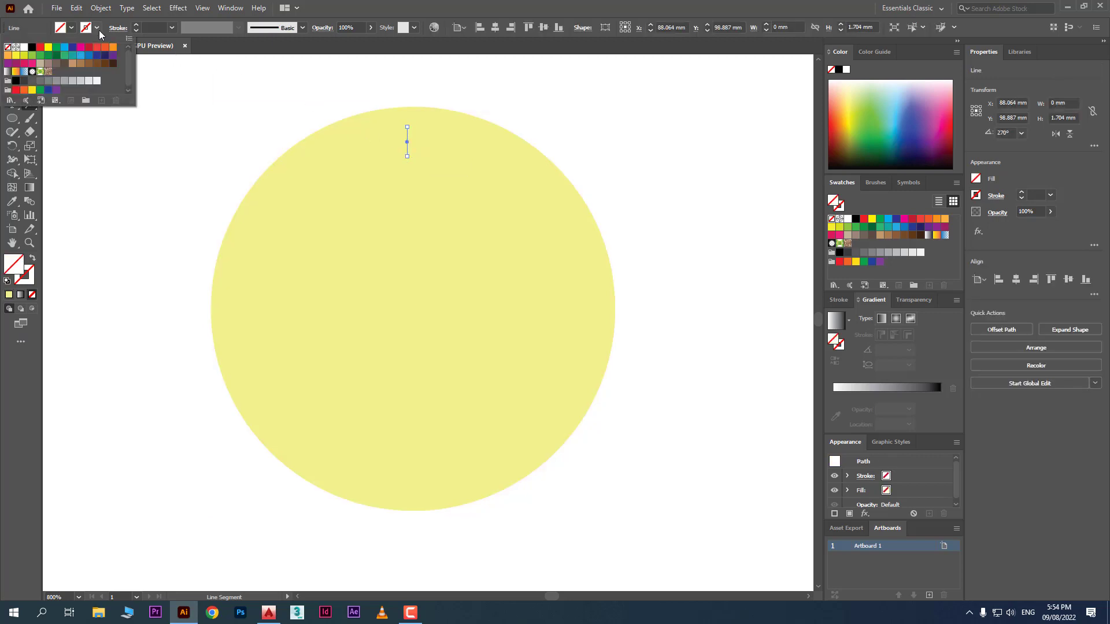
left_click(105, 56)
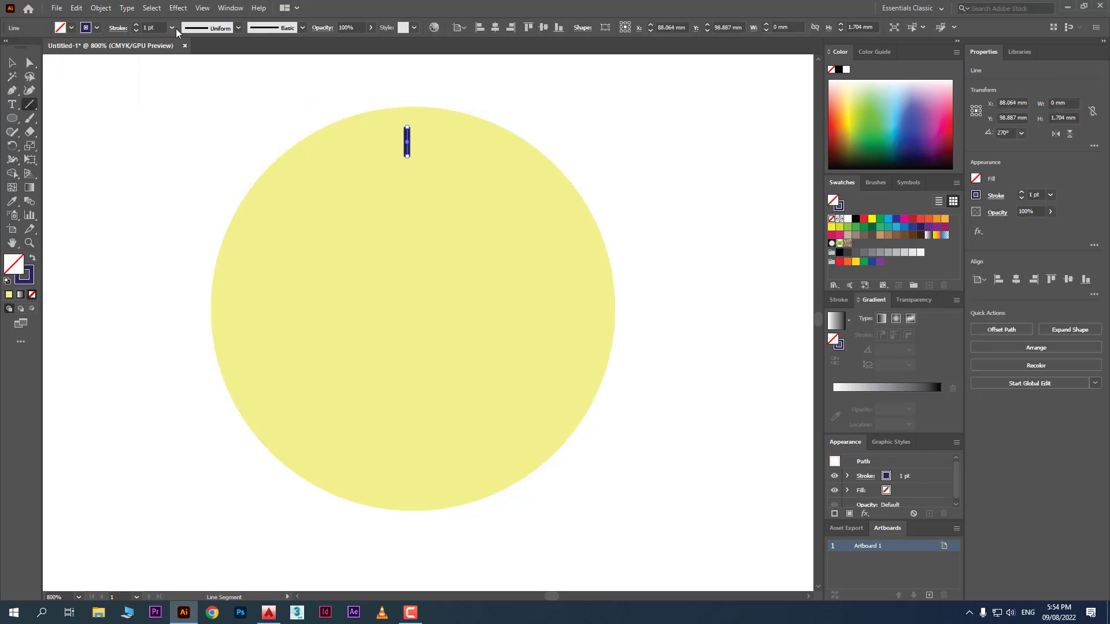
left_click(173, 28)
left_click(185, 91)
left_click(13, 63)
left_click(179, 164)
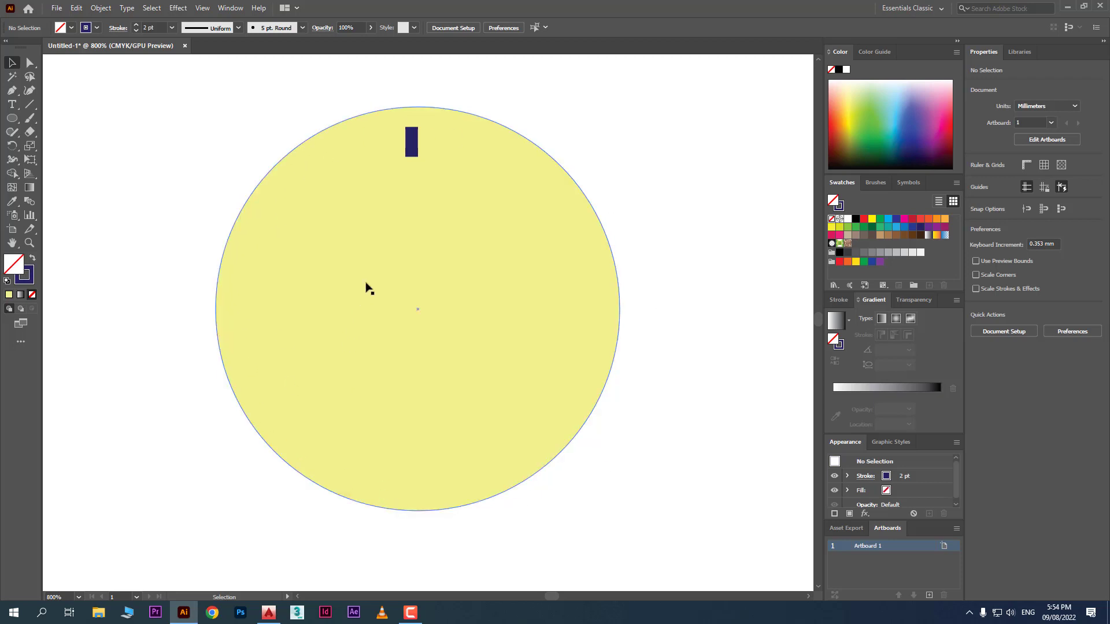
Switch to Outline view and rotate a copy of the short vertical line about the circle's center with the Rotate tool
left_click(413, 152)
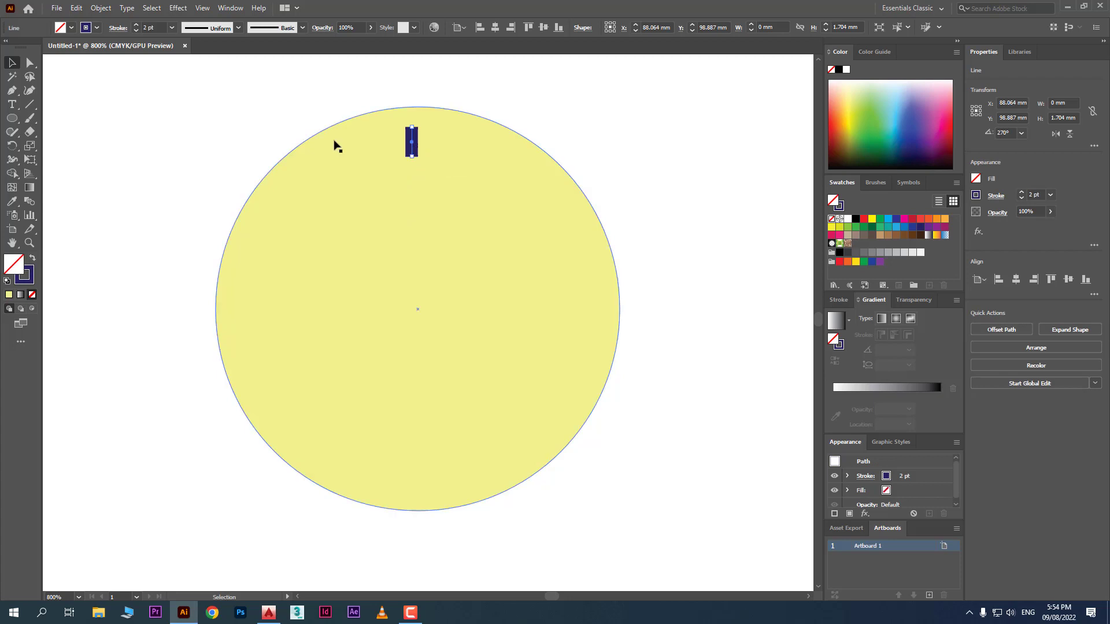
left_click(12, 146)
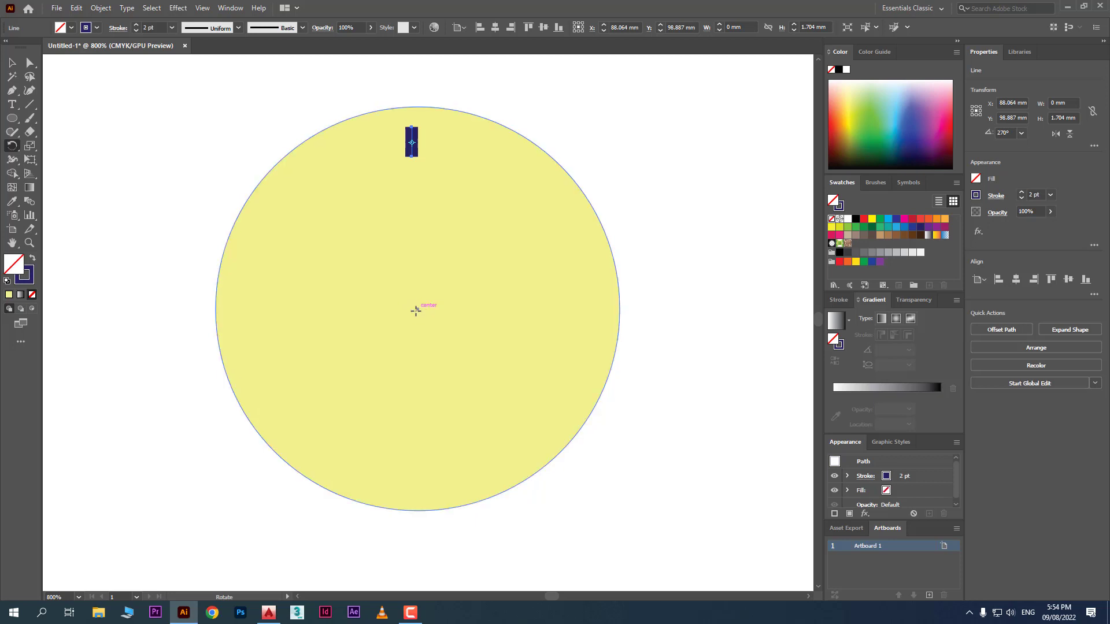
left_click(202, 8)
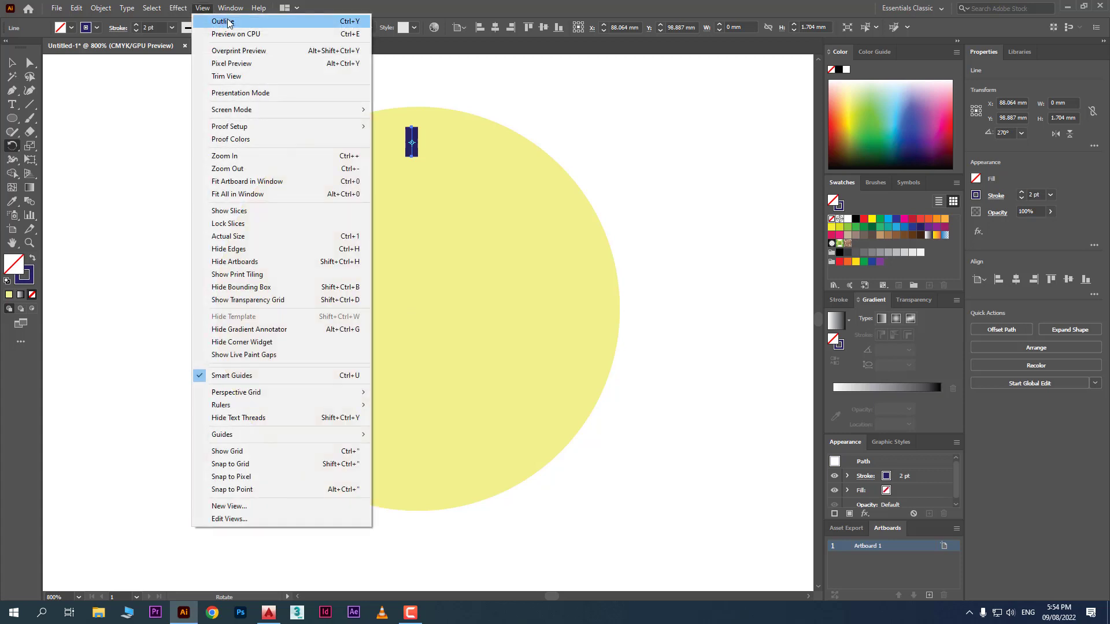
left_click(222, 21)
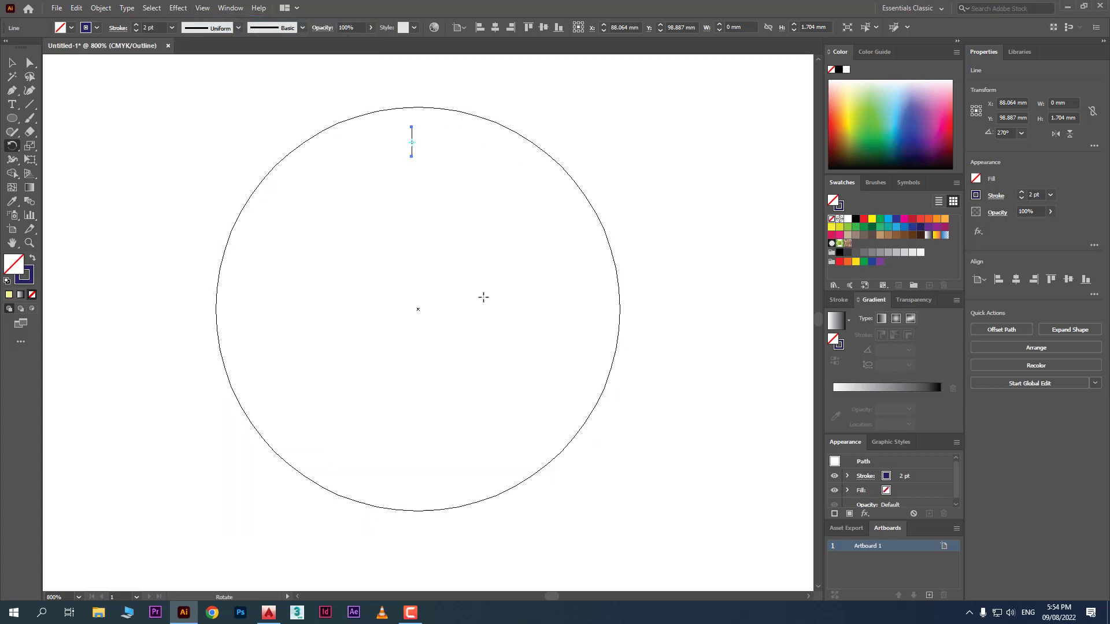
left_click(419, 310)
left_click_drag(399, 142, 461, 144)
left_click_drag(461, 145, 342, 168)
Repeat the rotated line copy with Transform Again until the marks go all around the circle, and deselect them
key("ctrl+d")
key("ctrl+d")
key("ctrl+d")
key("ctrl+d")
key("ctrl+d")
key("ctrl+d")
key("ctrl+d")
key("ctrl+d")
key("ctrl+d")
key("ctrl+d")
key("ctrl+d")
key("ctrl+d")
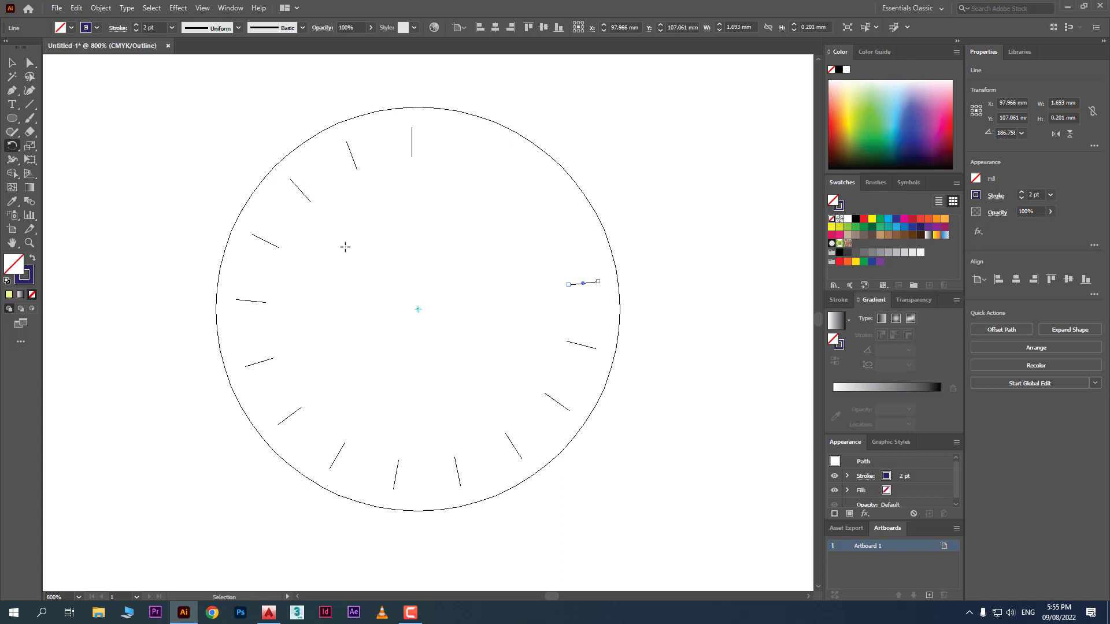
key("ctrl+d")
right_click(371, 266)
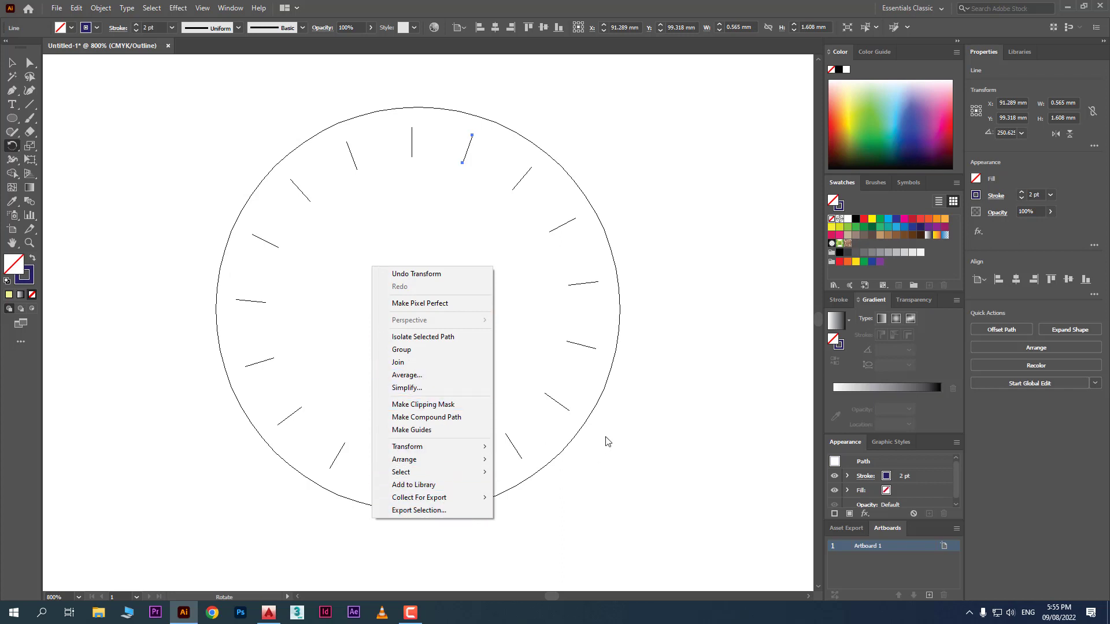
left_click(12, 64)
left_click(483, 189)
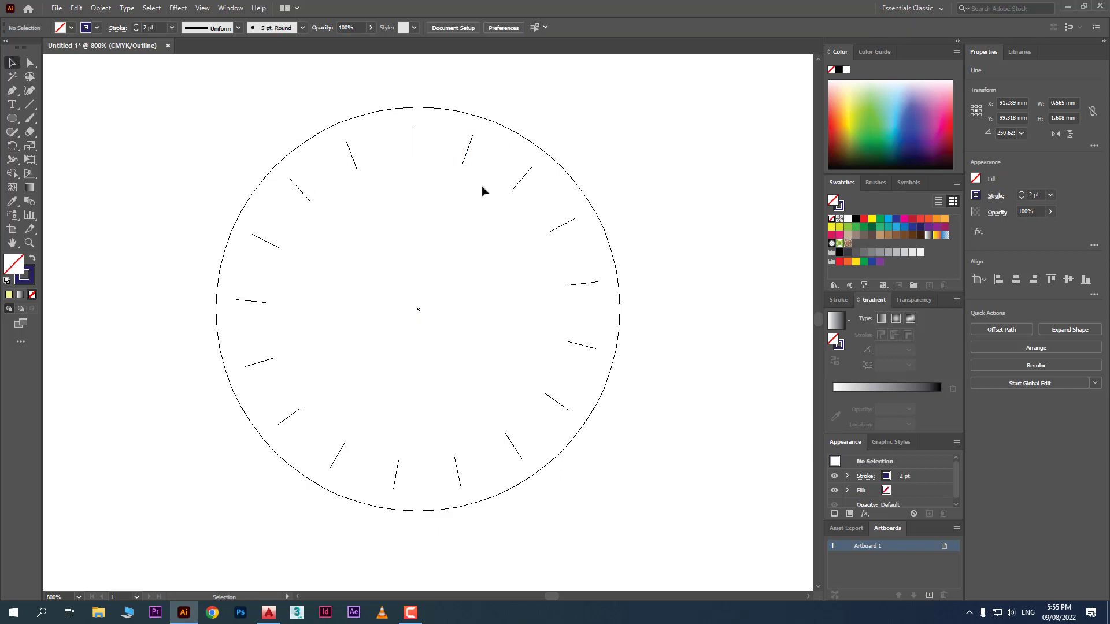
Return to GPU Preview, toggling Outline view on and off once to compare both displays of the marked circle
right_click(628, 160)
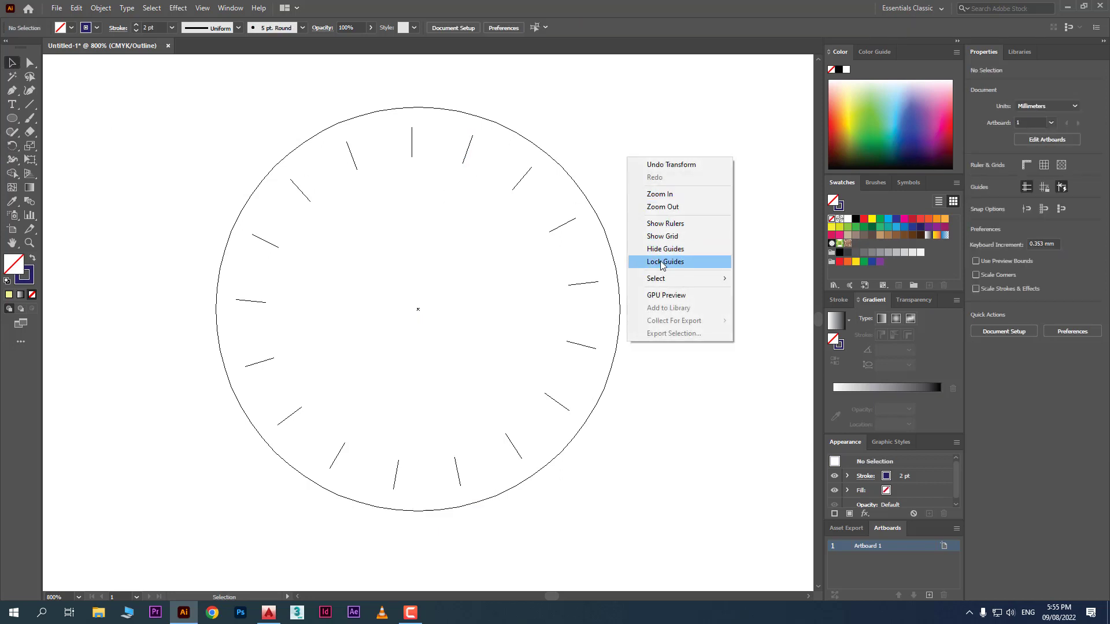
left_click(702, 298)
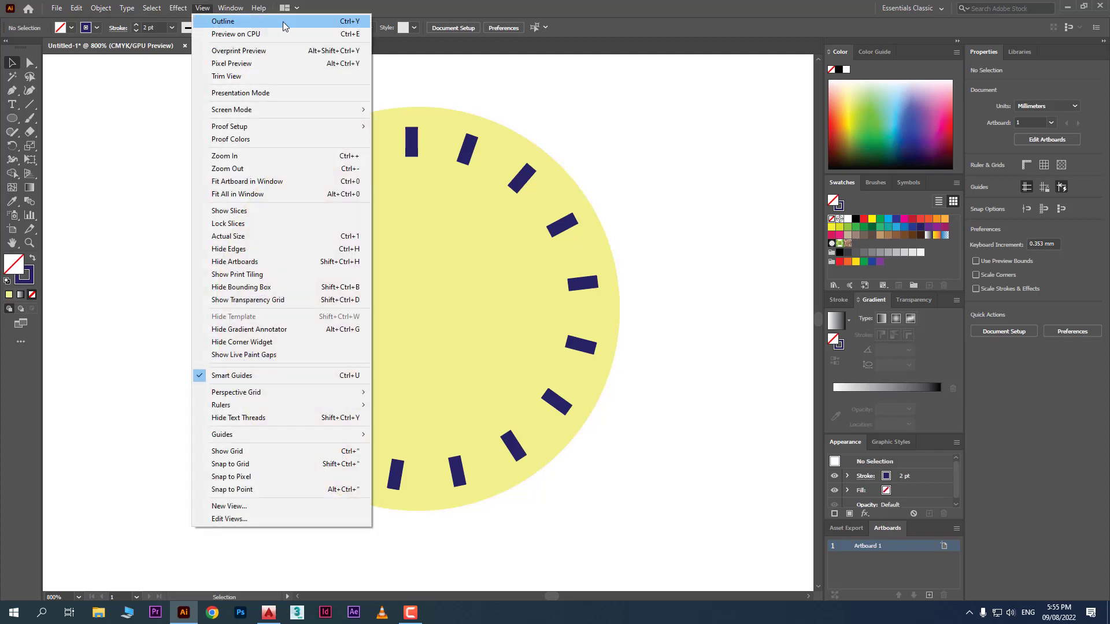
left_click(367, 22)
left_click(203, 7)
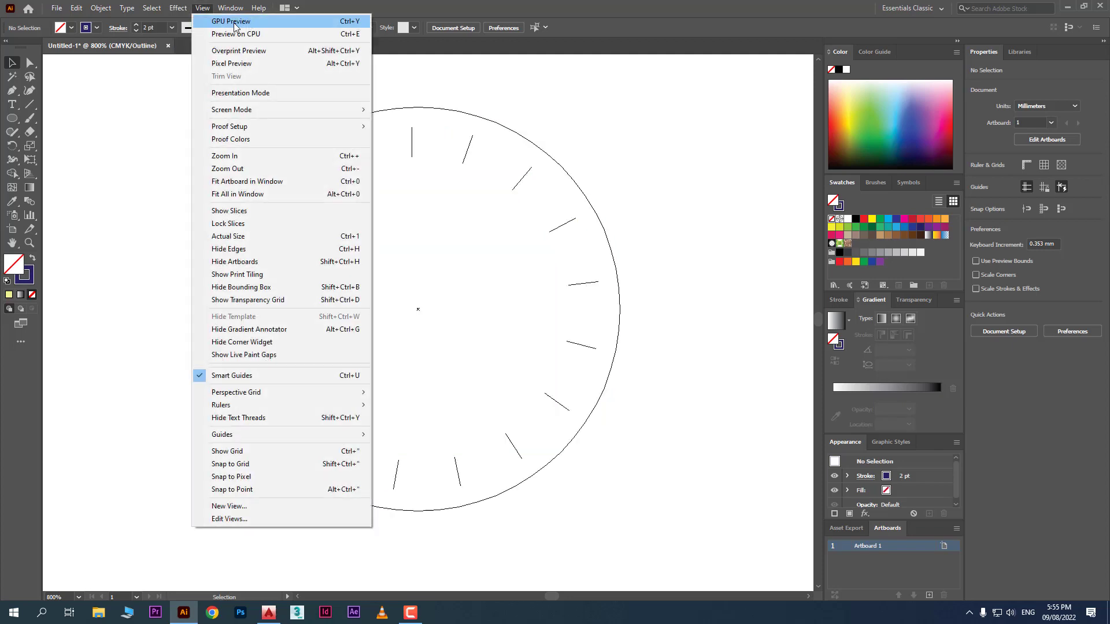
left_click(228, 22)
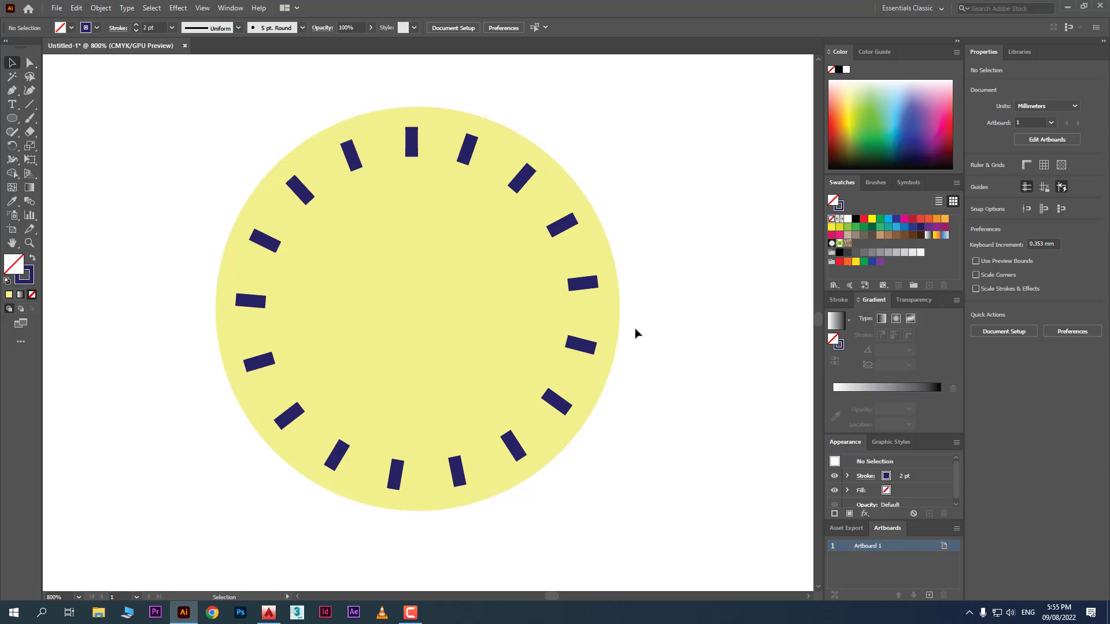
Undo all the rotated line copies so that only the original mark remains near the circle's upper edge
key("ctrl+z")
key("ctrl+z")
key("ctrl+z")
key("ctrl+z")
key("ctrl+z")
key("ctrl+z")
key("ctrl+z")
key("ctrl+z")
key("ctrl+z")
key("ctrl+z")
key("ctrl+z")
key("ctrl+z")
key("ctrl+z")
key("ctrl+z")
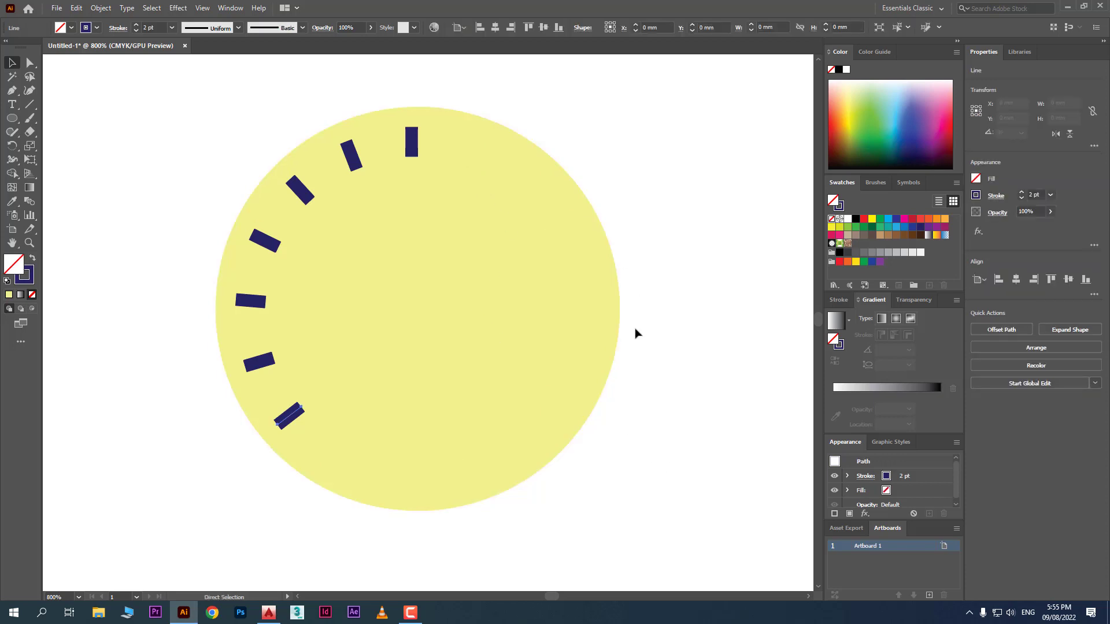
key("ctrl+z")
key("ctrl+z")
key("ctrl+z")
key("ctrl+z")
key("ctrl+z")
key("ctrl+z")
left_click(679, 343)
left_click(508, 190)
left_click(752, 399)
left_click(503, 186)
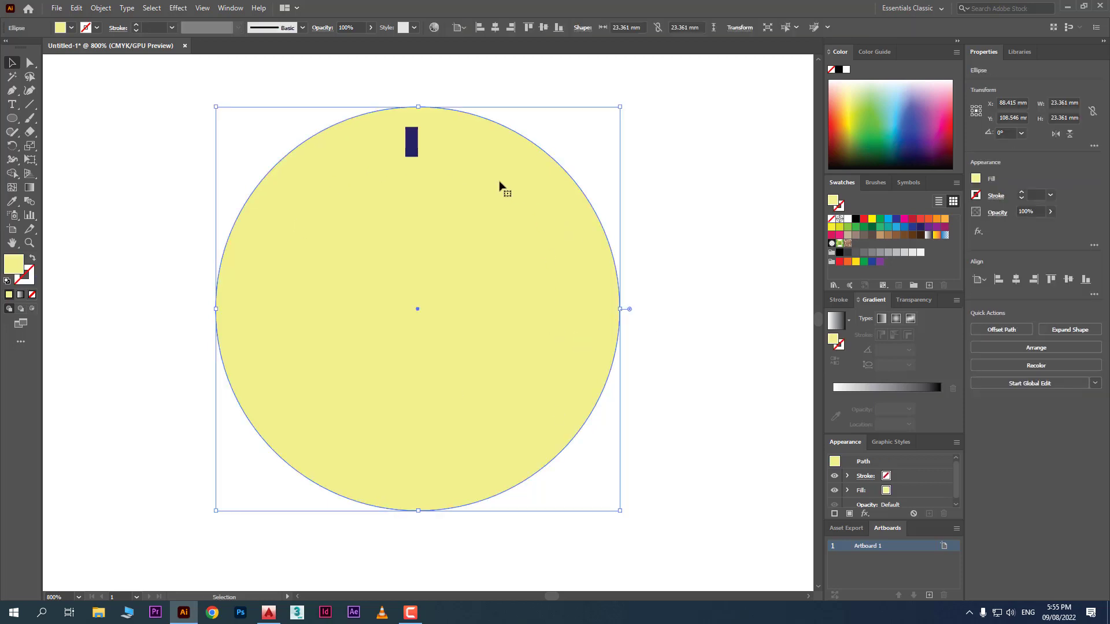
Add a point text reading "360" beside the circle
left_click(11, 104)
left_click(110, 193)
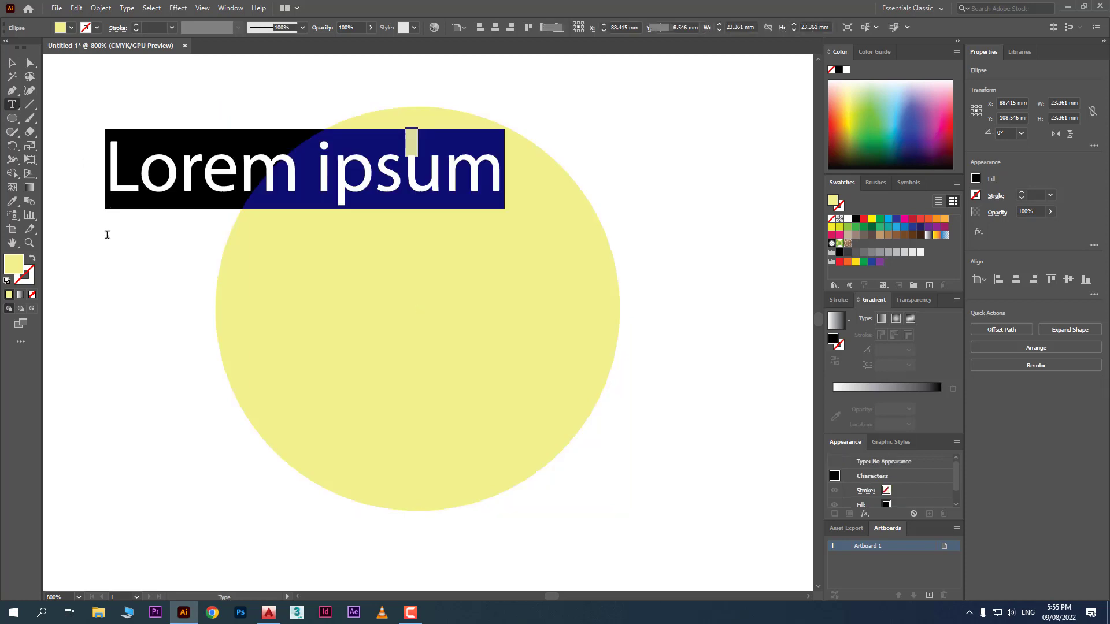
type("360")
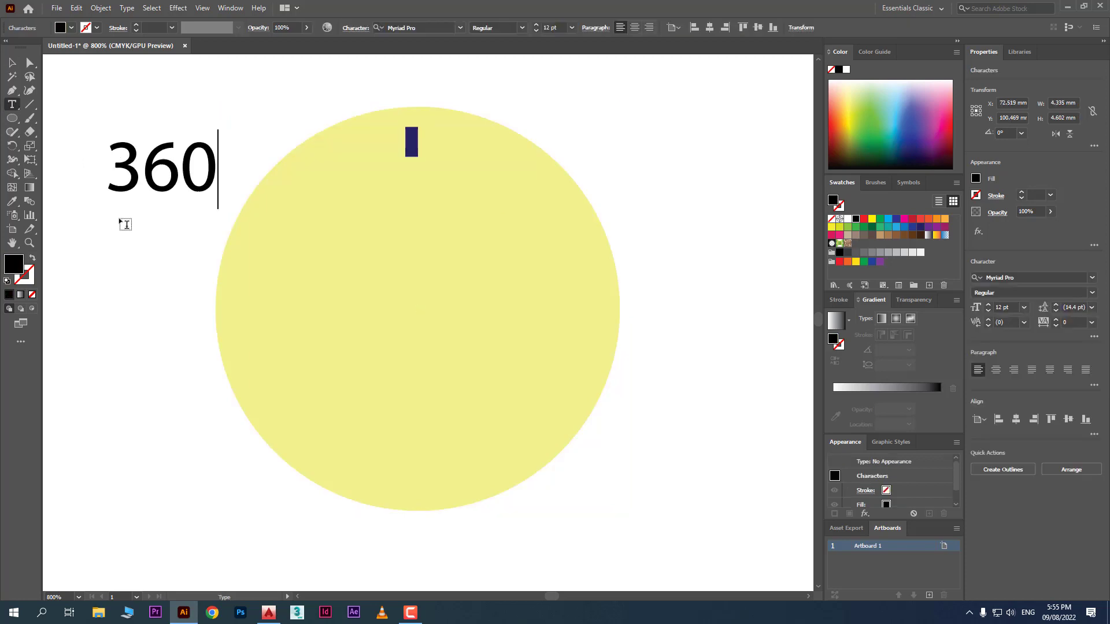
key("Escape")
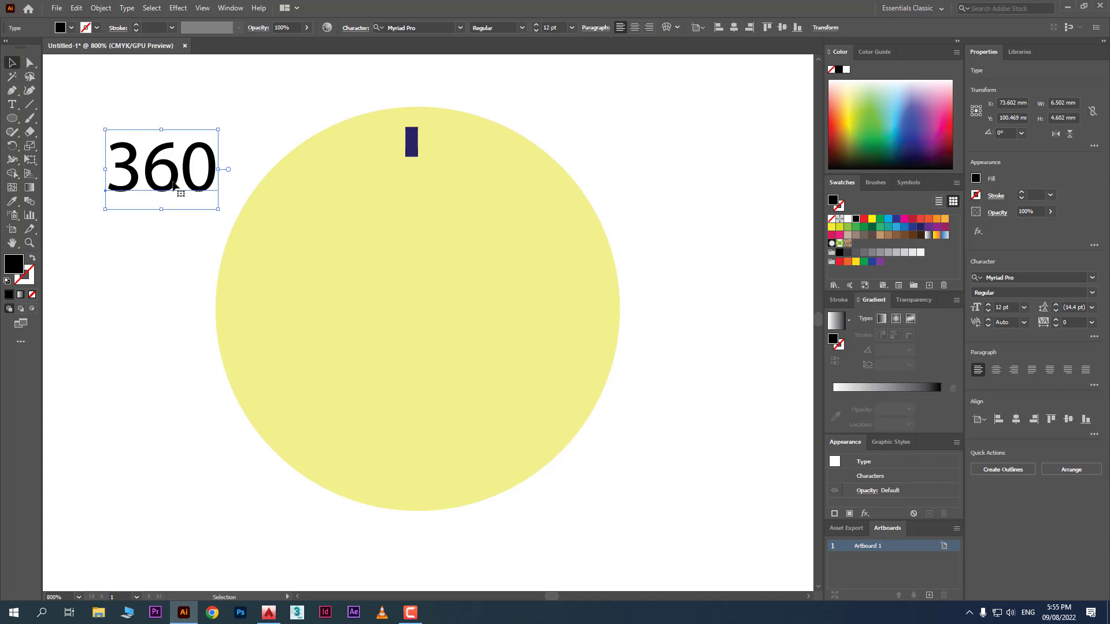
Duplicate the 360 text just below the original, change the copy to "360/12", and deselect it
left_click_drag(171, 179, 151, 226)
double_click(152, 228)
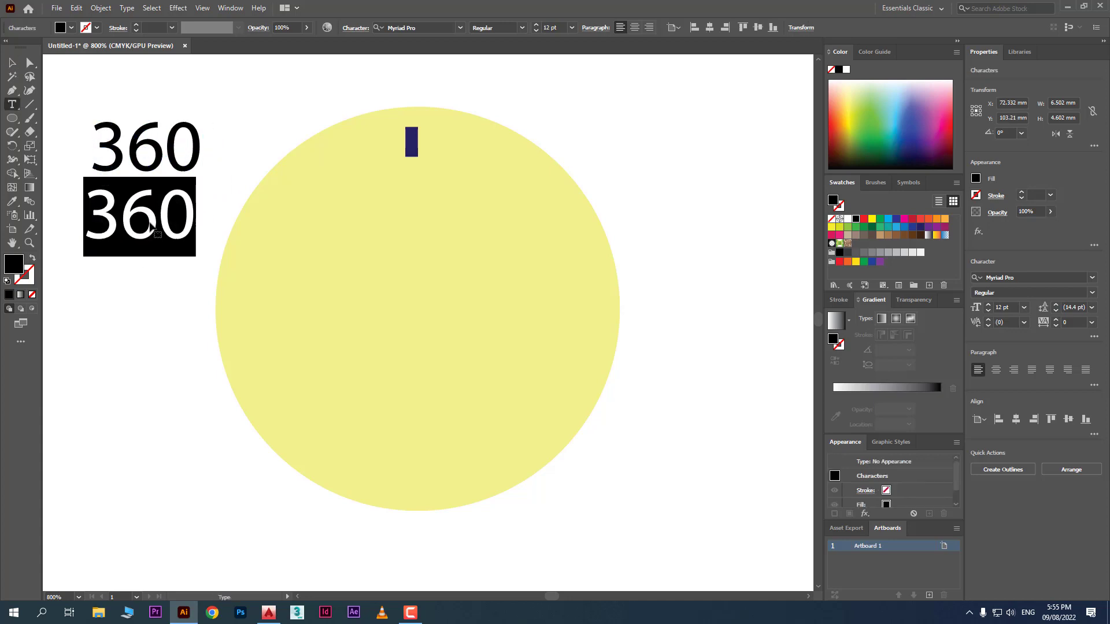
type("360")
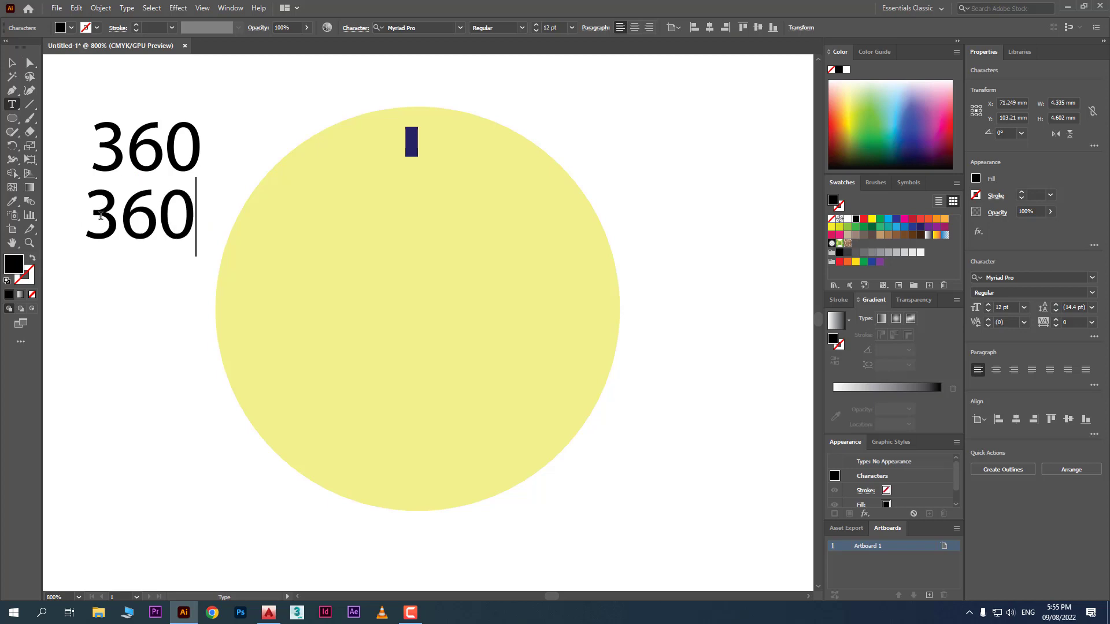
type("/")
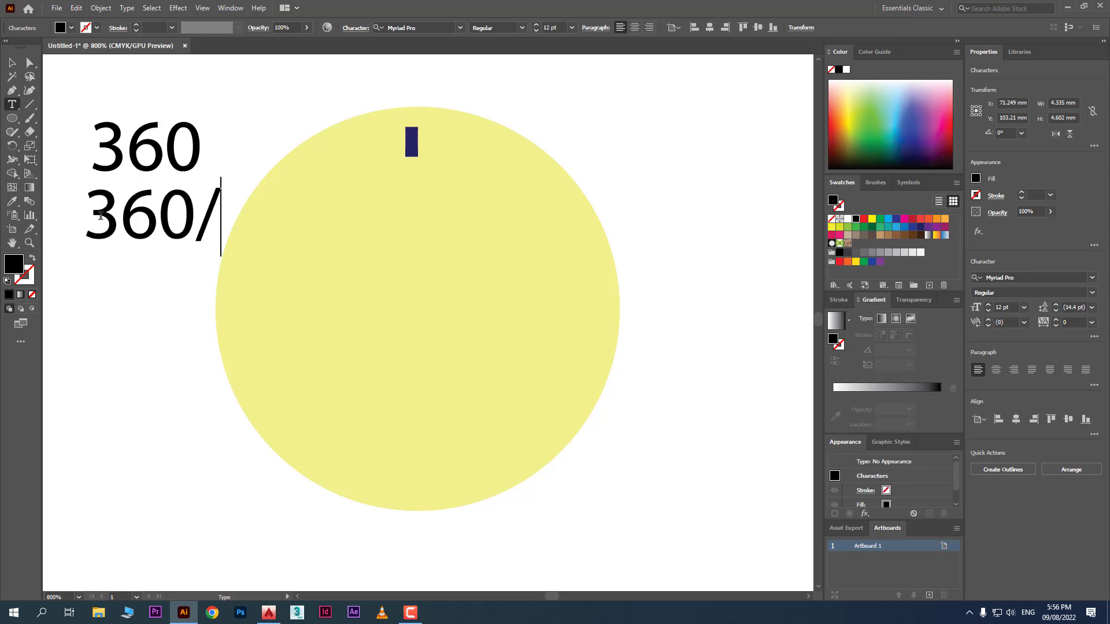
type("12")
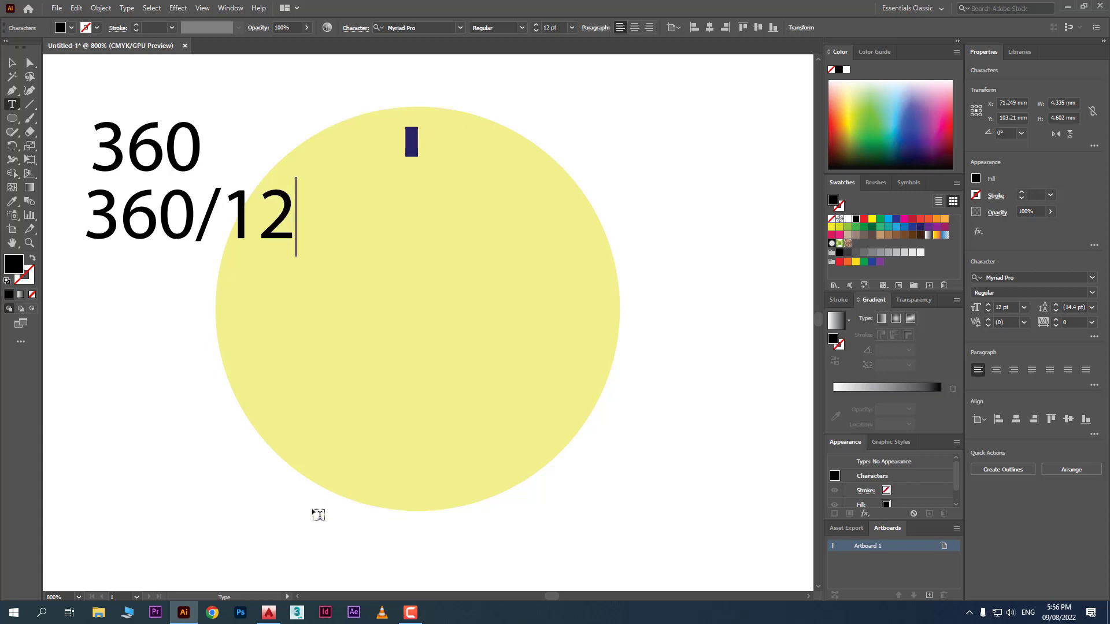
key("Escape")
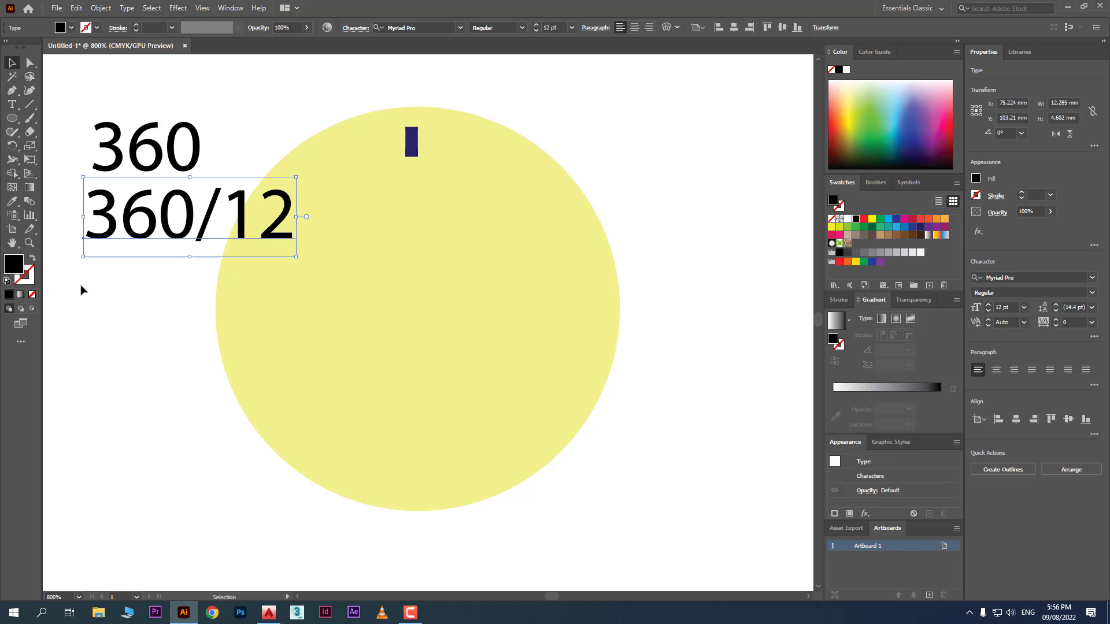
left_click(120, 378)
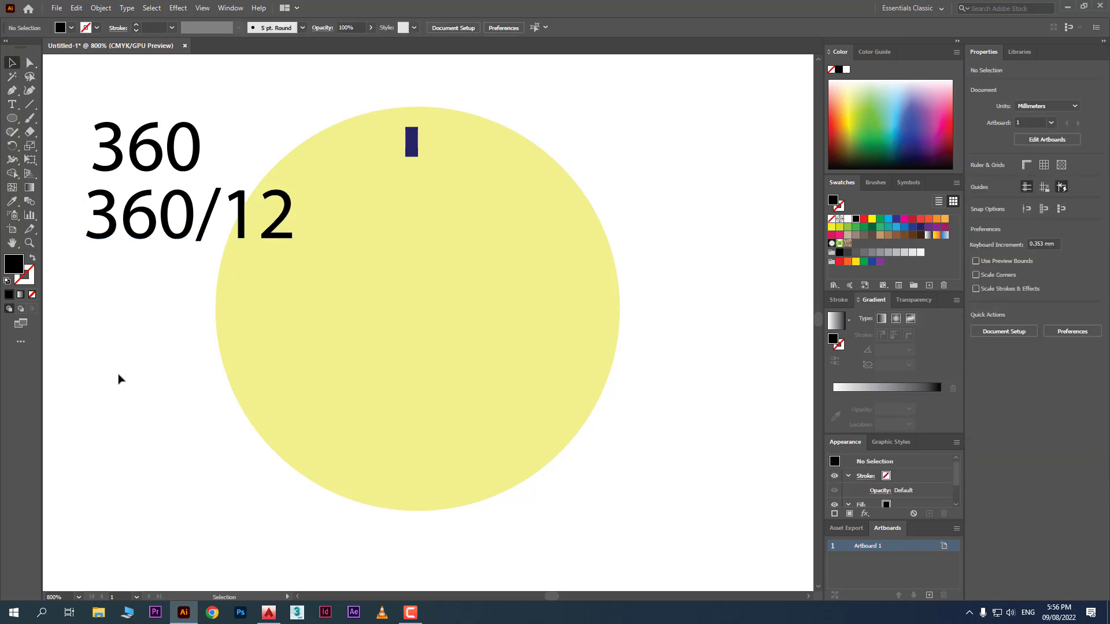
Open the Windows Calculator and divide 360 by 12
key("super+r")
type("calc")
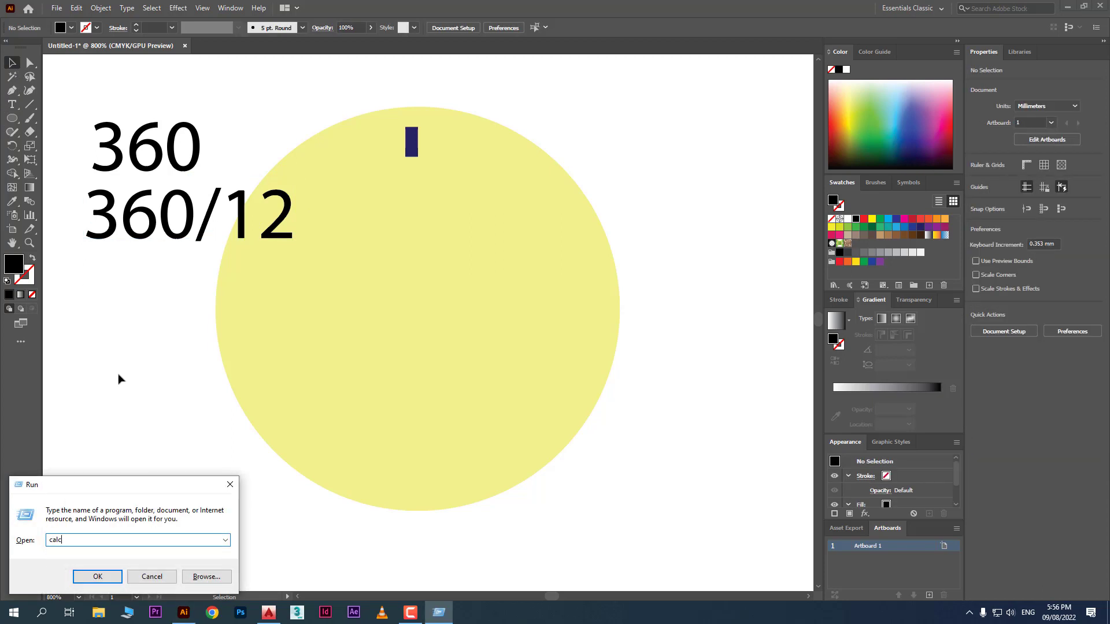
key("Return")
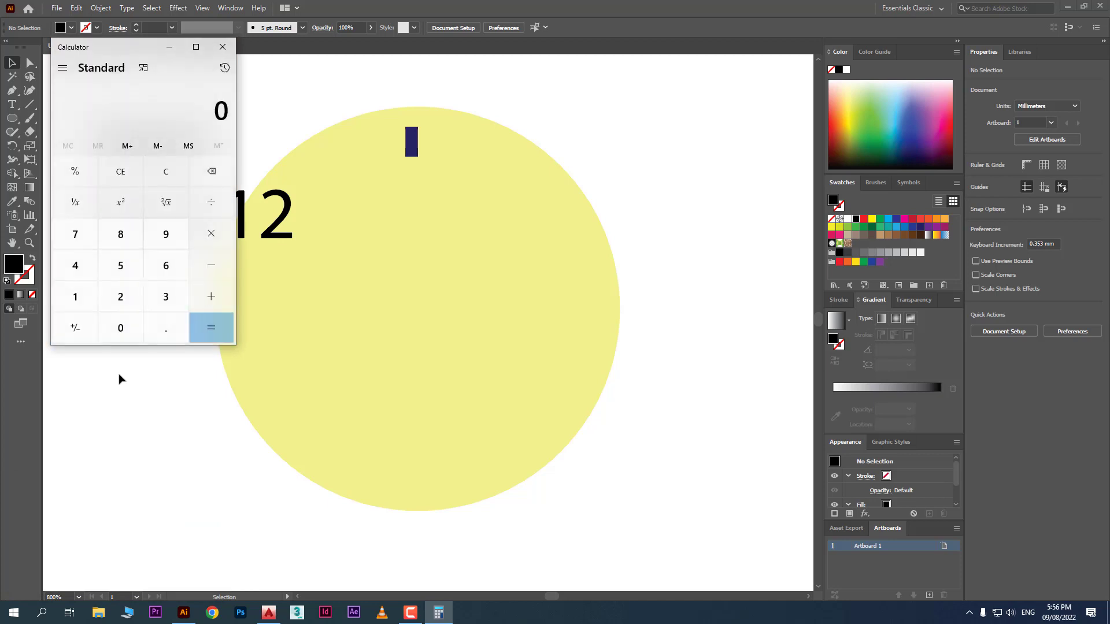
type("360")
type("/12")
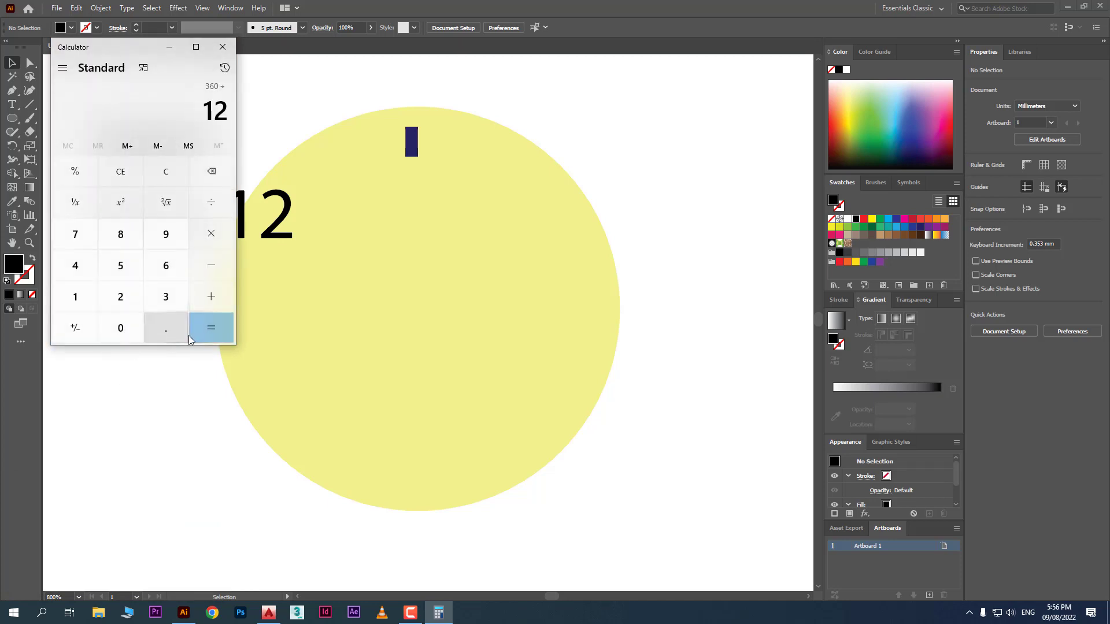
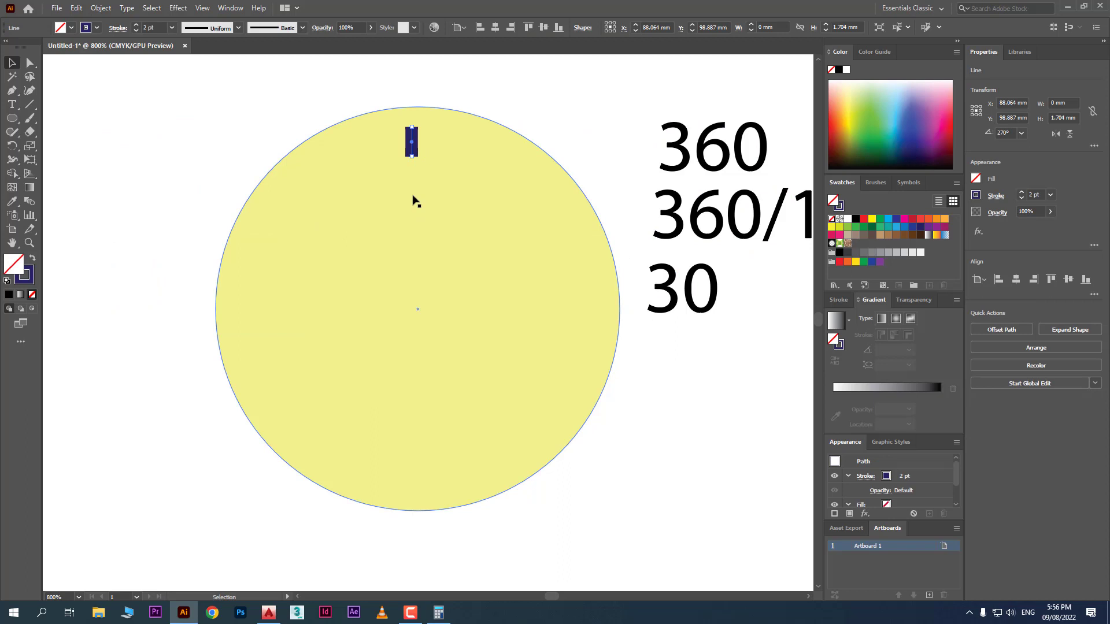
Select the circle together with the short line, align their centers horizontally, and deselect them
key("r")
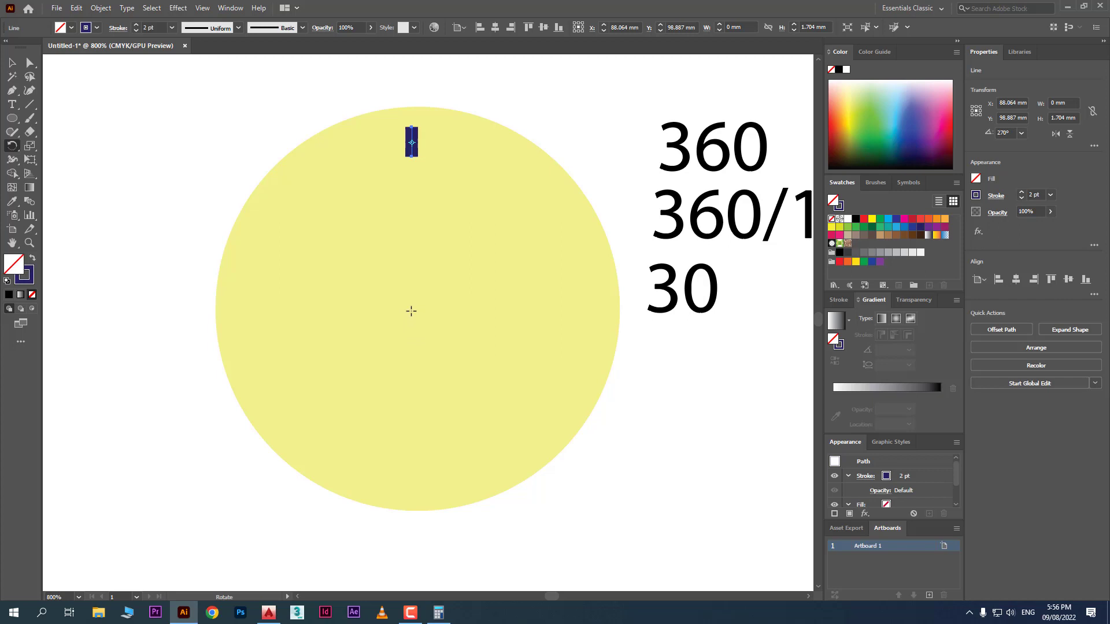
key("v")
left_click(316, 125)
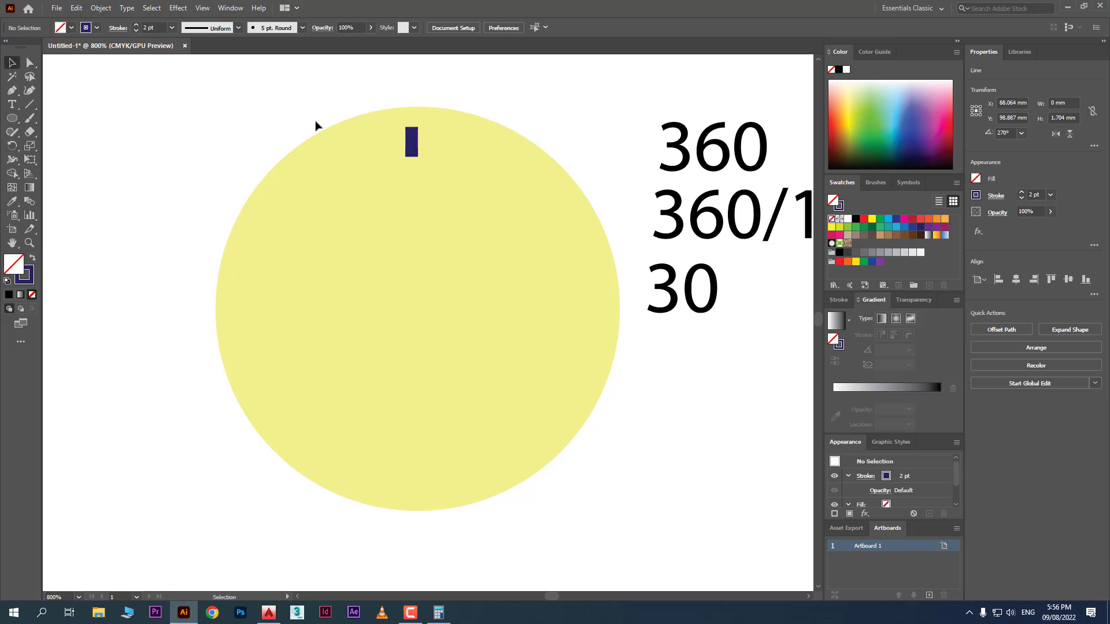
left_click_drag(337, 102, 455, 199)
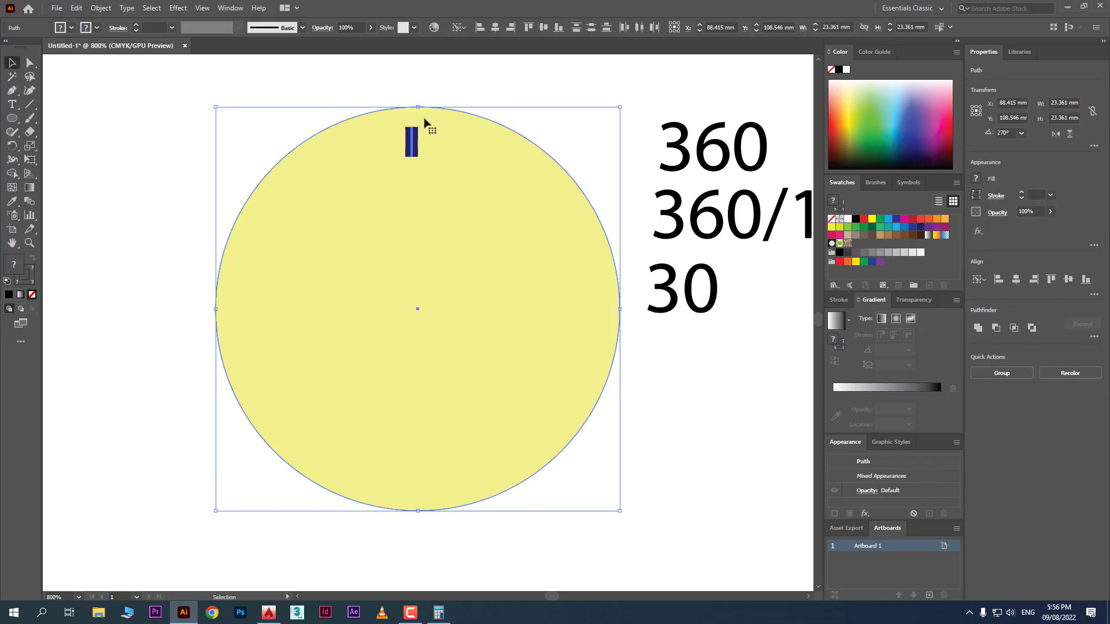
left_click(498, 29)
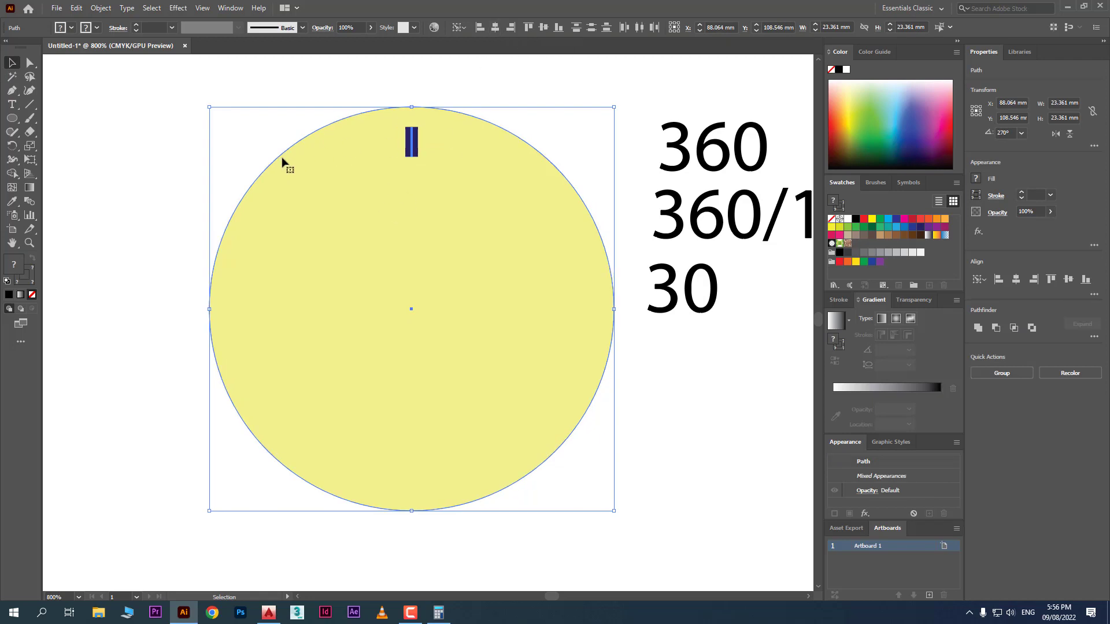
left_click(518, 91)
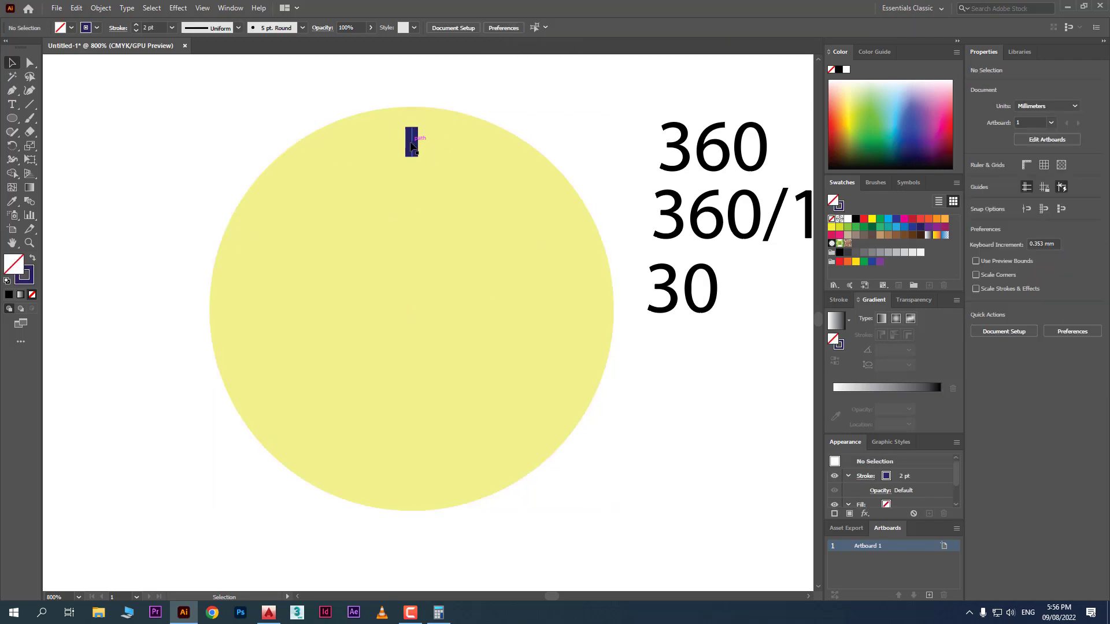
Switch the drawing to Outline view to expose the circle's center point
left_click(412, 146)
key("r")
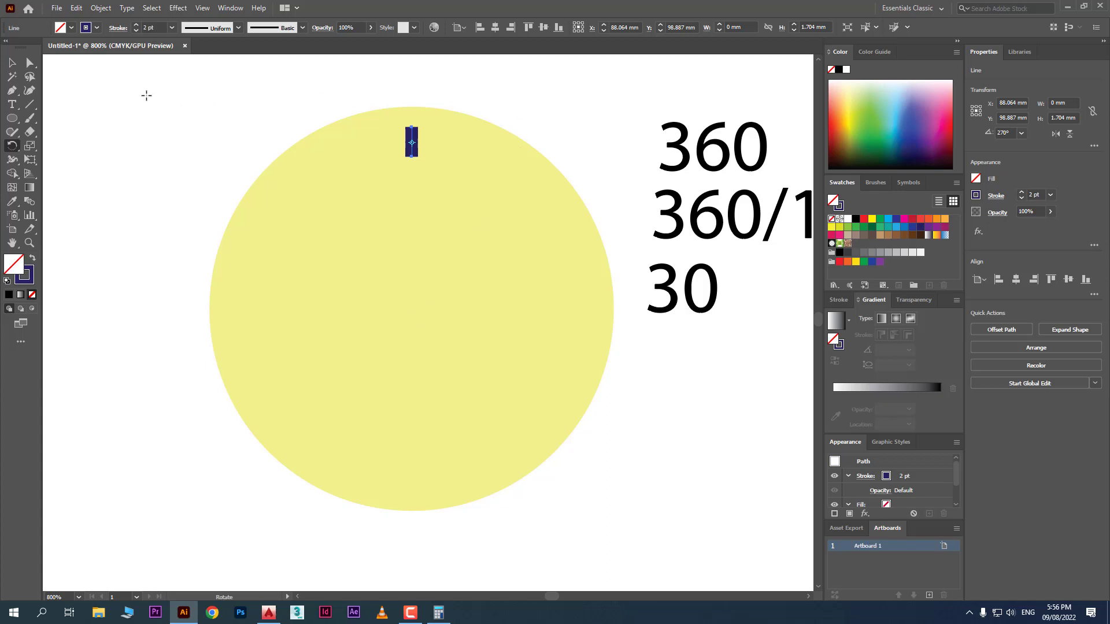
key("v")
right_click(188, 146)
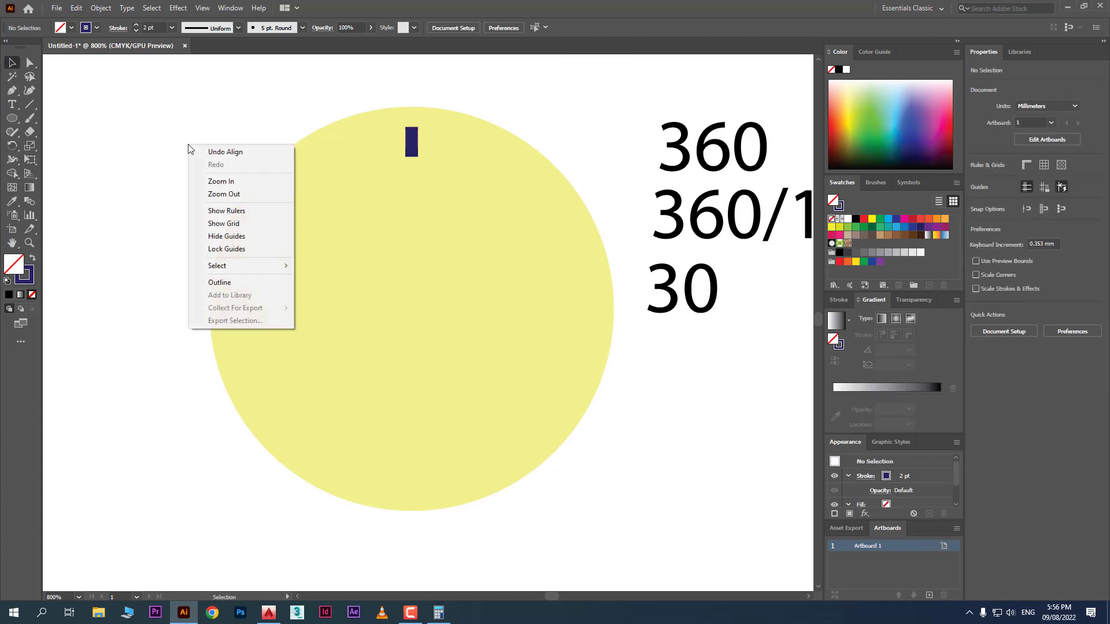
left_click(230, 283)
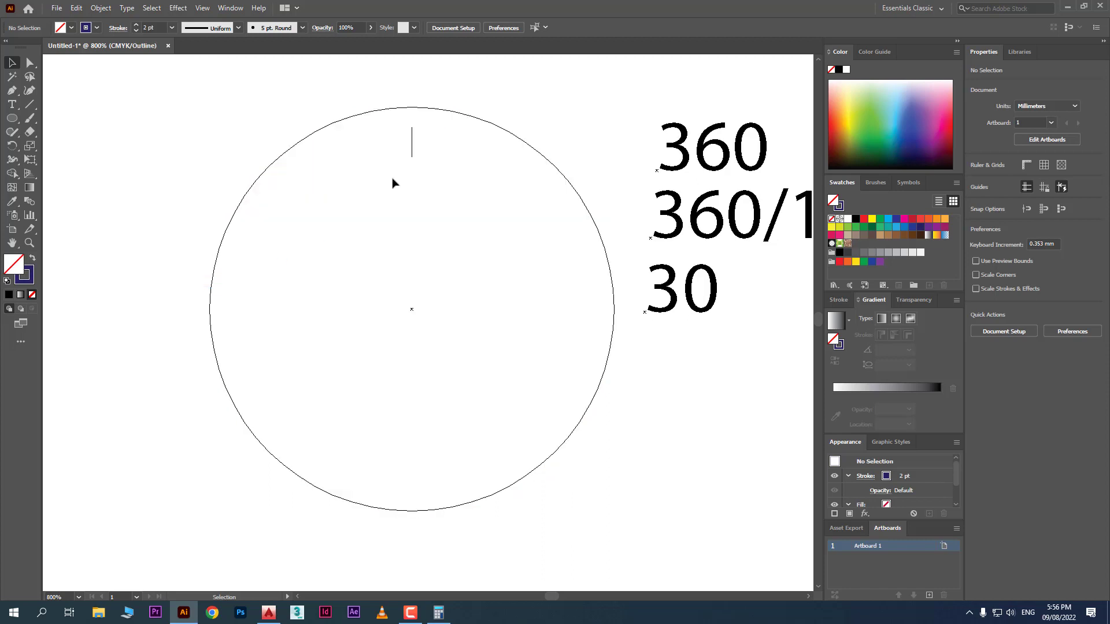
Rotate a copy of the short line about 30° counterclockwise around the circle's center
left_click(411, 150)
key("r")
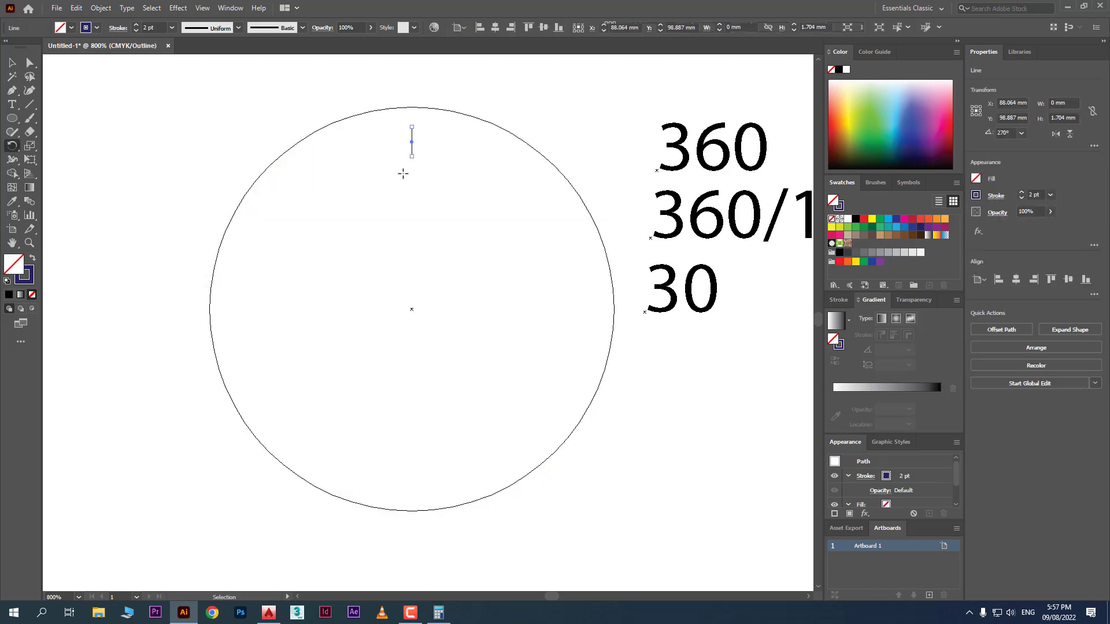
left_click(412, 311)
left_click_drag(426, 146, 348, 181)
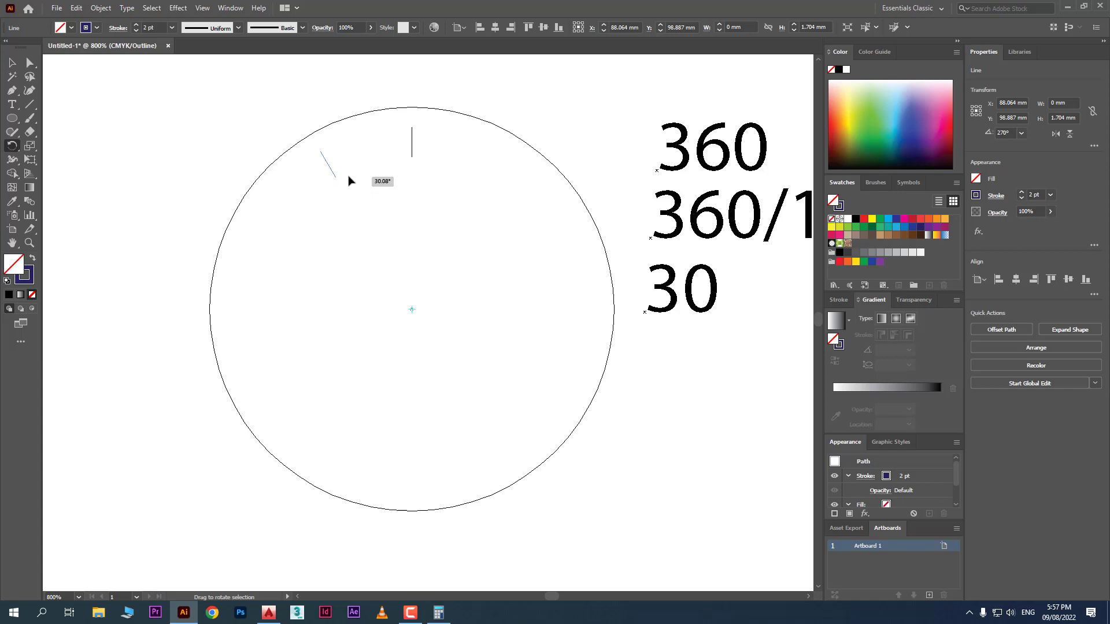
left_click_drag(349, 181, 350, 180)
Repeat the rotated copy with Transform Again all the way around the circle and return to preview display
key("ctrl+d")
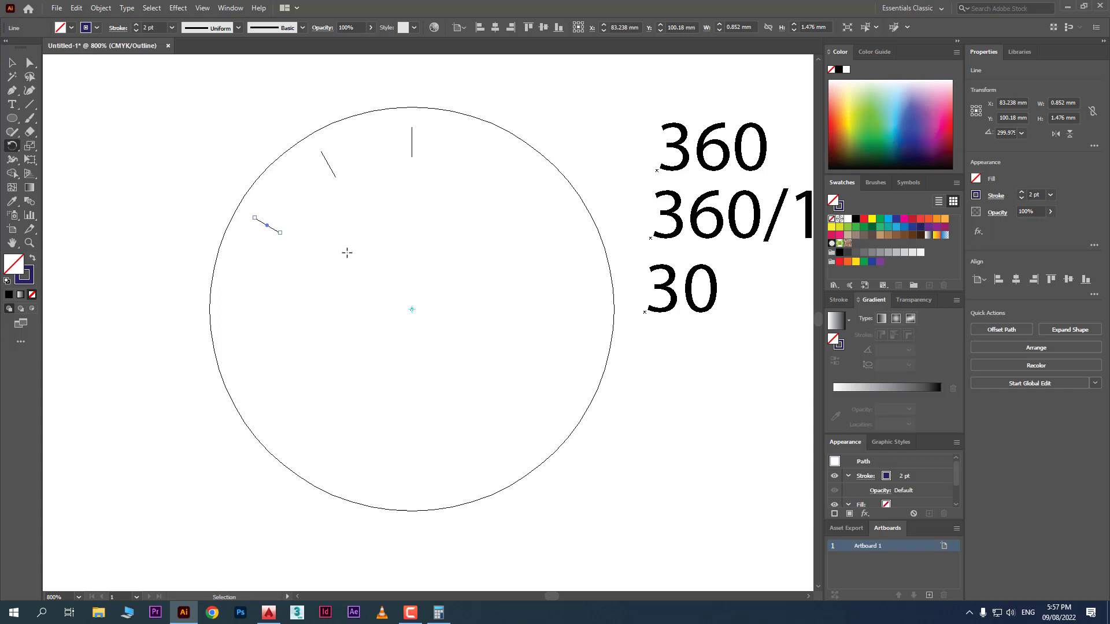
key("ctrl+d")
key("ctrl+d")
key("ctrl+d")
key("ctrl+d")
key("ctrl+d")
key("ctrl+d")
key("ctrl+d")
key("ctrl+d")
key("ctrl+d")
key("ctrl+d")
left_click(203, 8)
left_click(232, 21)
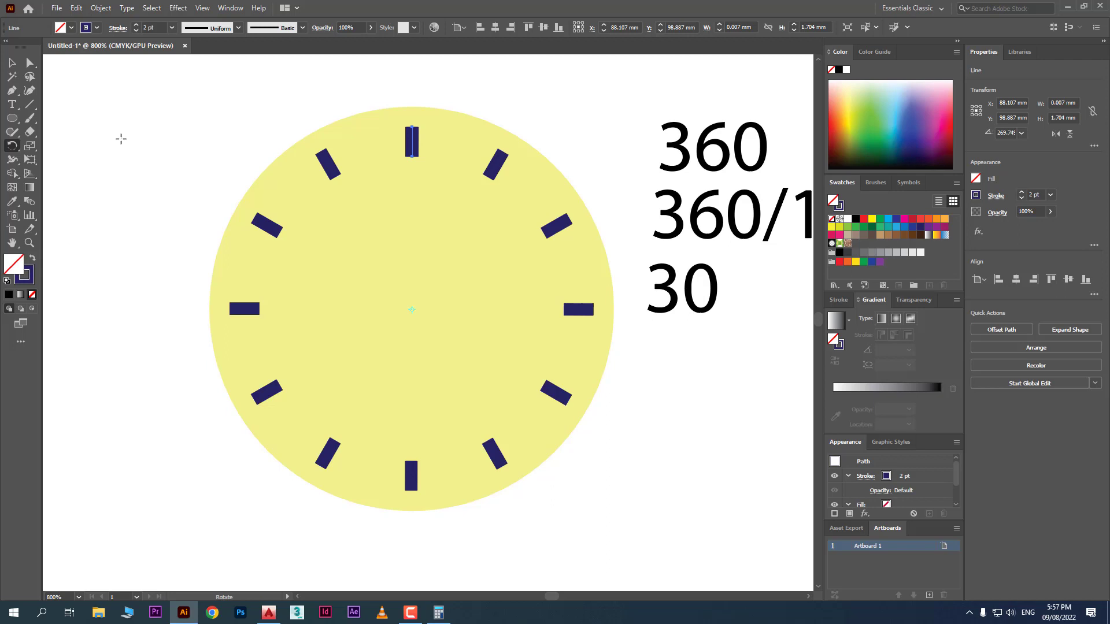
Undo all the rotated copies so only the original line above the circle's center is left
key("ctrl+z")
key("ctrl+z")
key("ctrl+z")
key("ctrl+z")
key("ctrl+z")
key("ctrl+z")
key("ctrl+z")
key("ctrl+z")
key("ctrl+z")
key("ctrl+z")
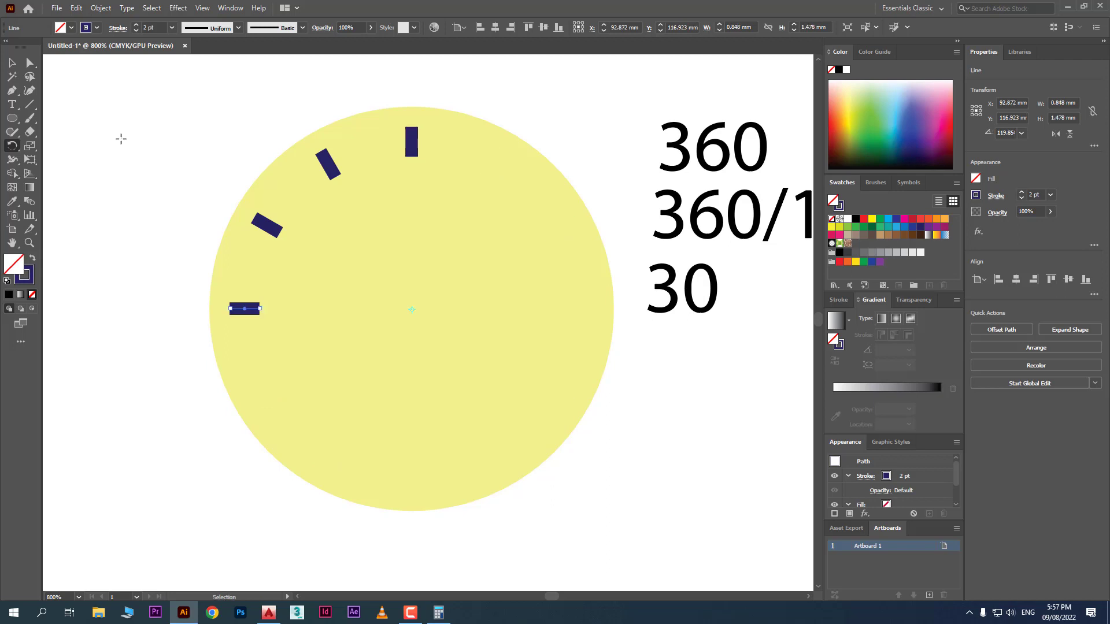
key("ctrl+z")
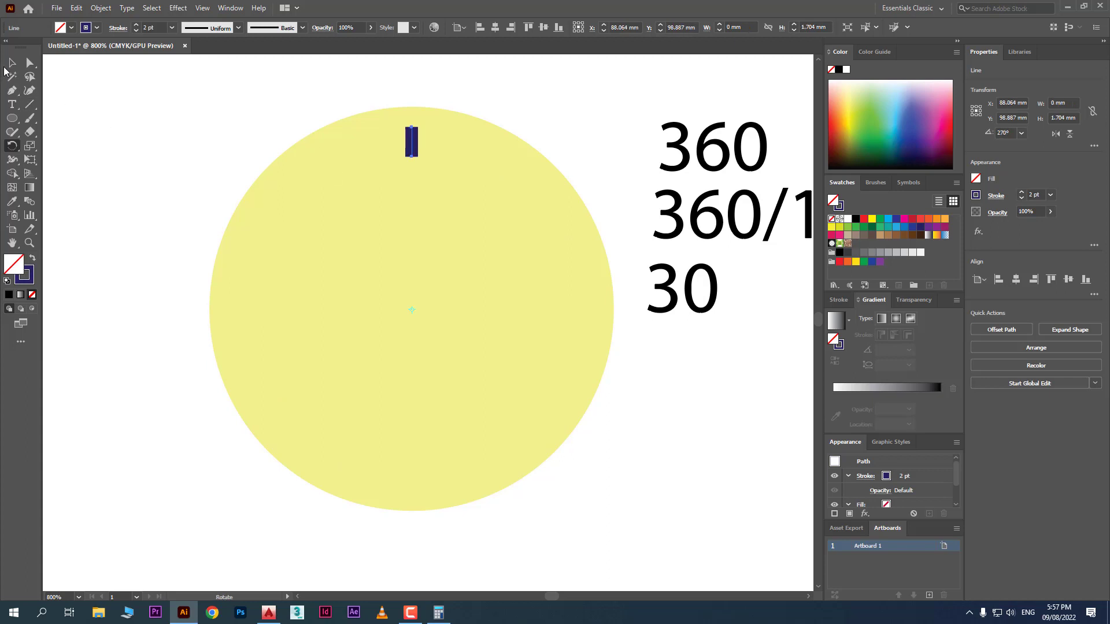
Preview a 30° rotation of the short line about its own center and cancel it
key("v")
left_click(411, 147)
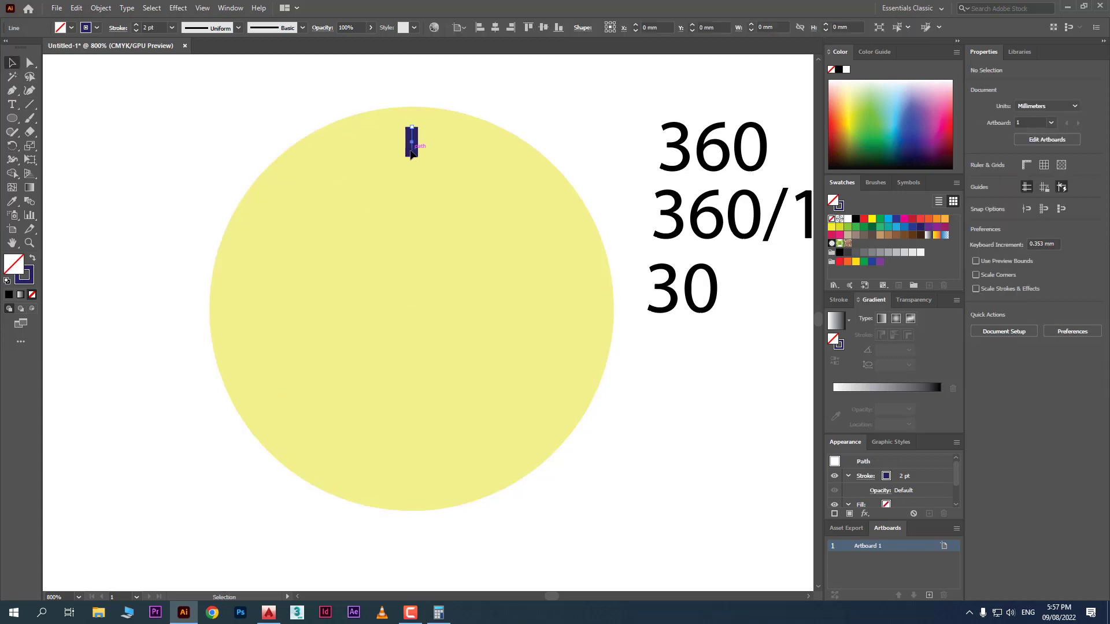
right_click(412, 153)
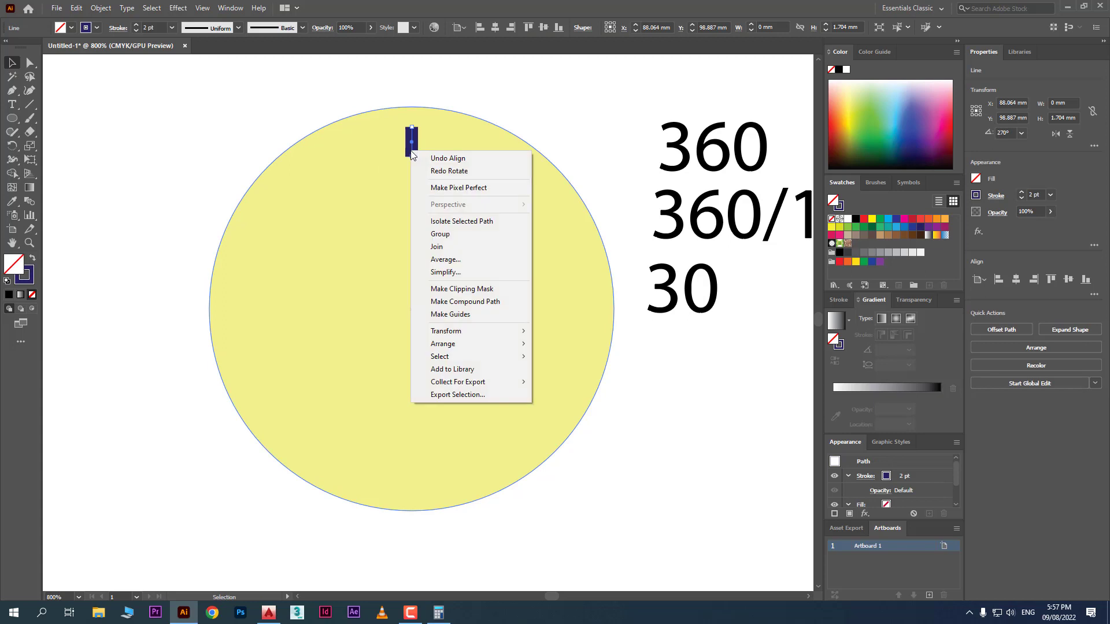
mouse_move(511, 335)
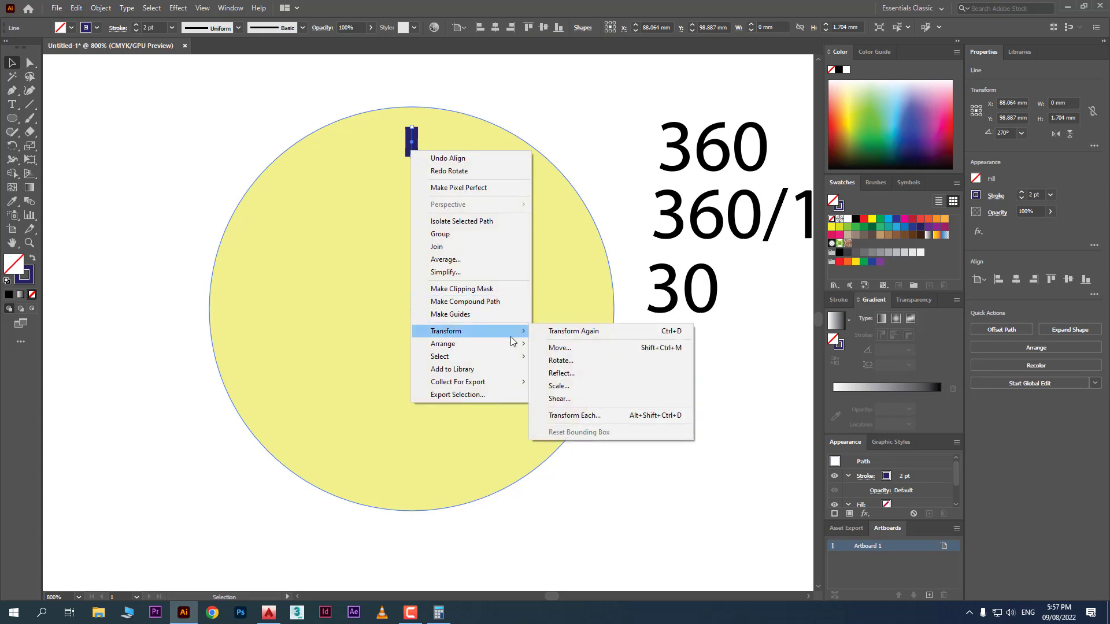
left_click(602, 360)
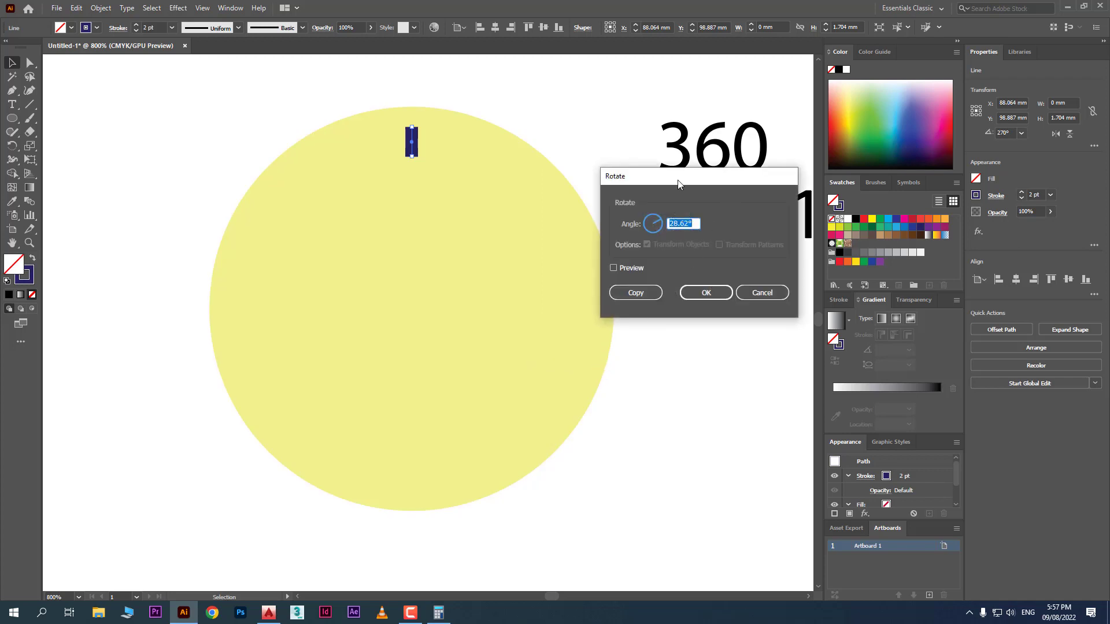
left_click_drag(676, 178, 603, 136)
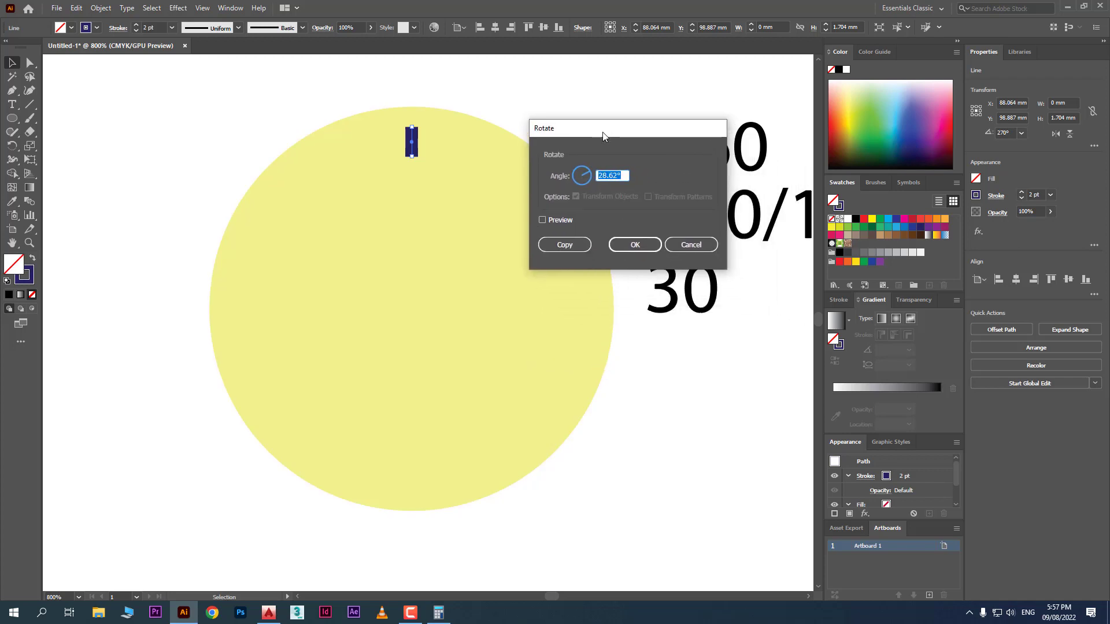
left_click(617, 176)
left_click_drag(625, 172, 569, 181)
type("30")
left_click(571, 223)
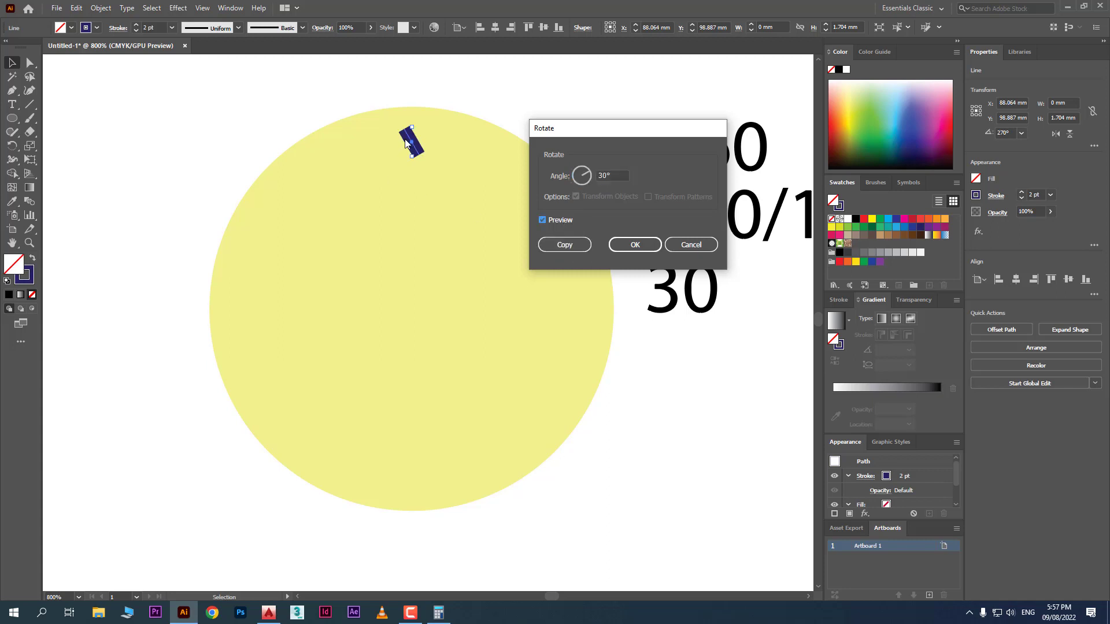
left_click(693, 244)
Try setting the rotation origin at the circle's center before calling the Rotate dialog for the line, and cancel the rotation
key("r")
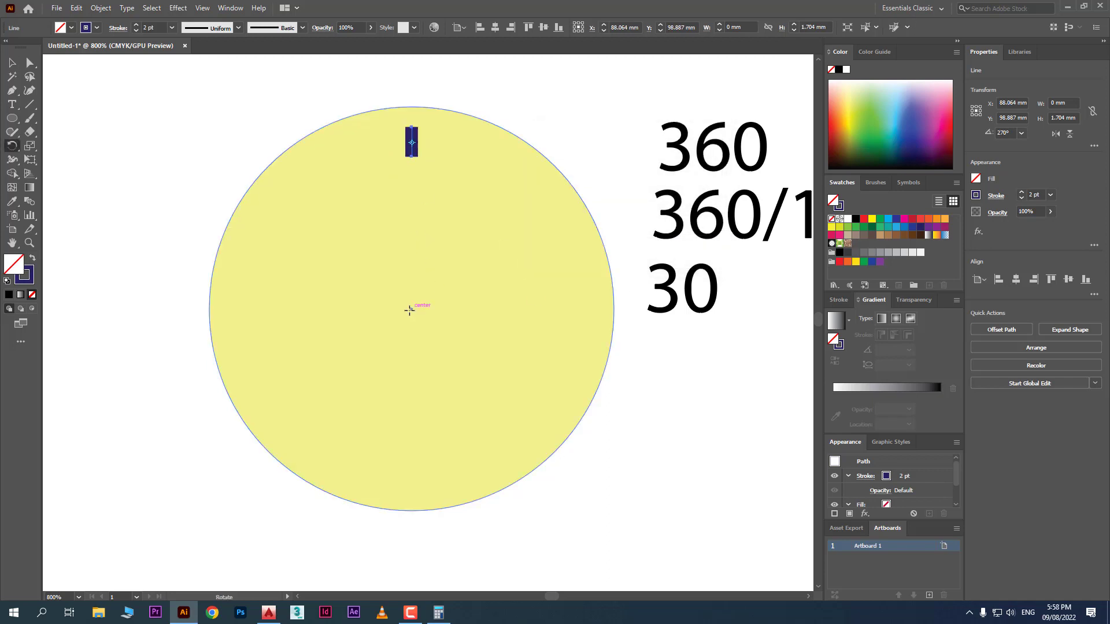
left_click(410, 310)
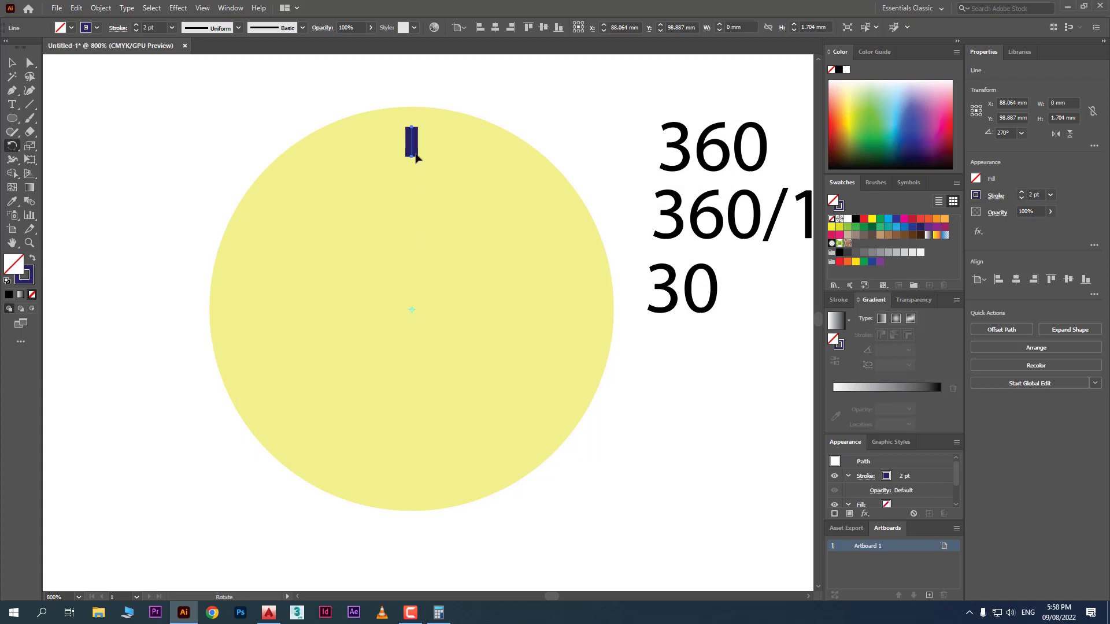
right_click(412, 143)
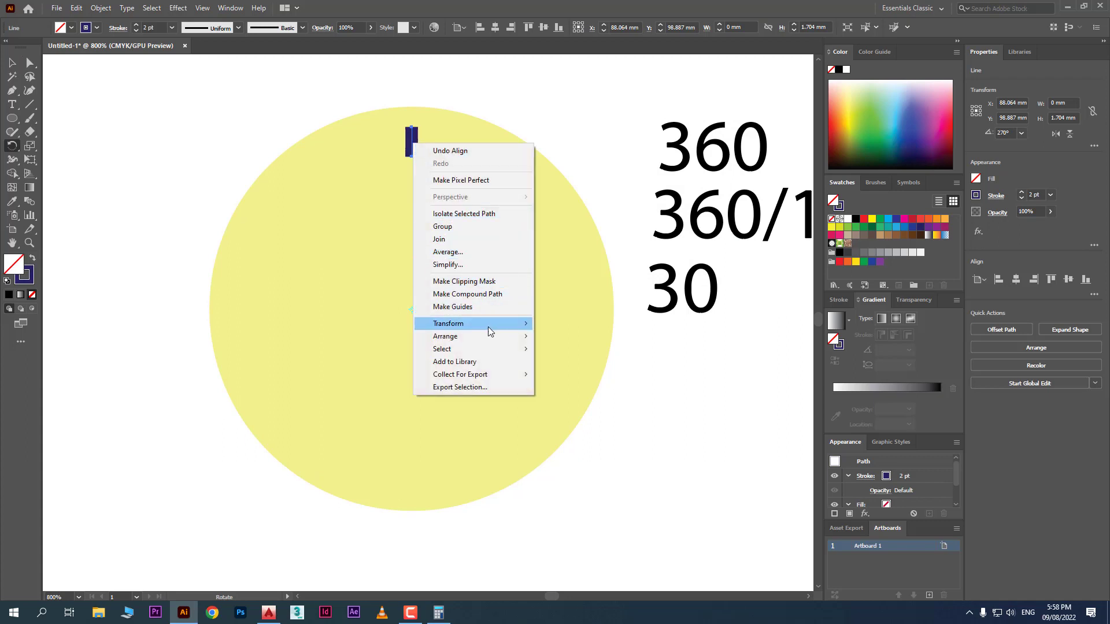
mouse_move(514, 324)
left_click(593, 351)
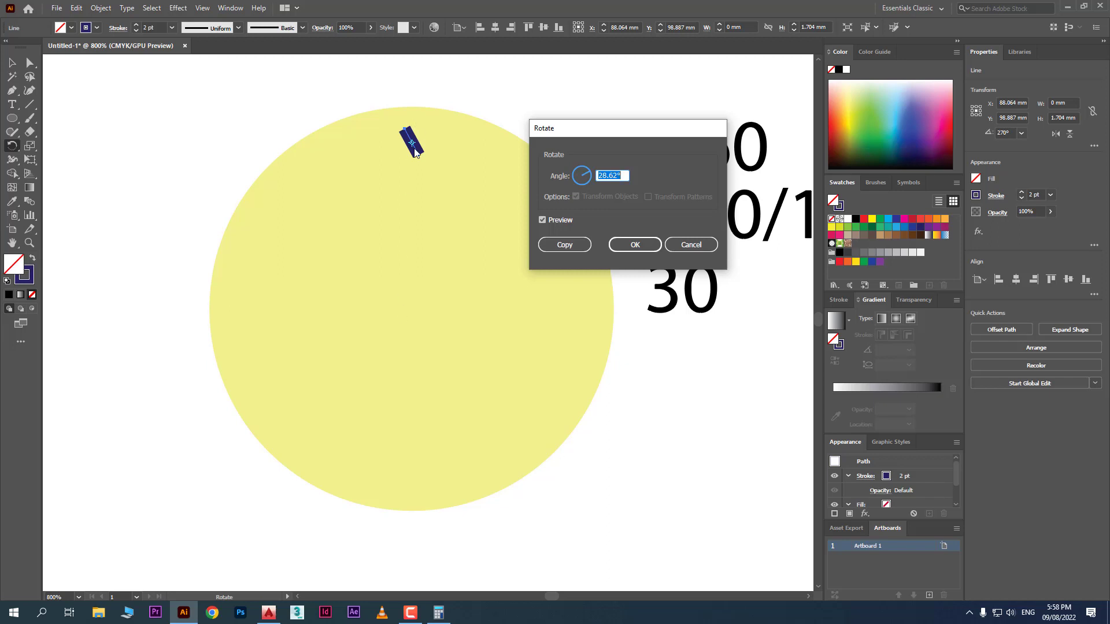
left_click(686, 243)
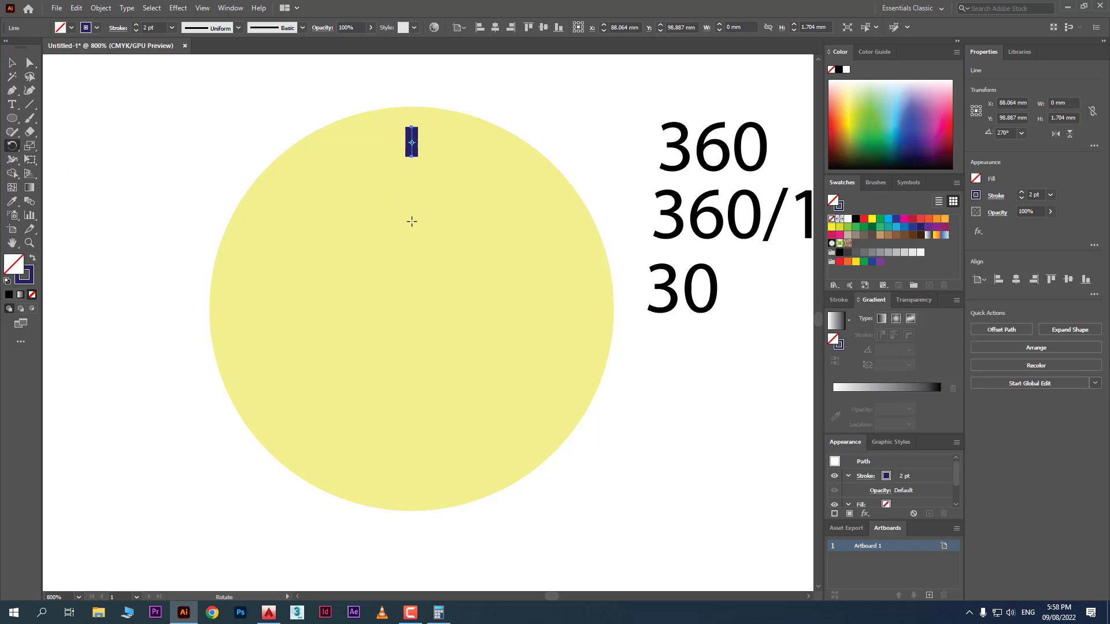
Rotate a copy of the short line around the circle's center by an angle of 360/12
left_click(412, 307, "alt")
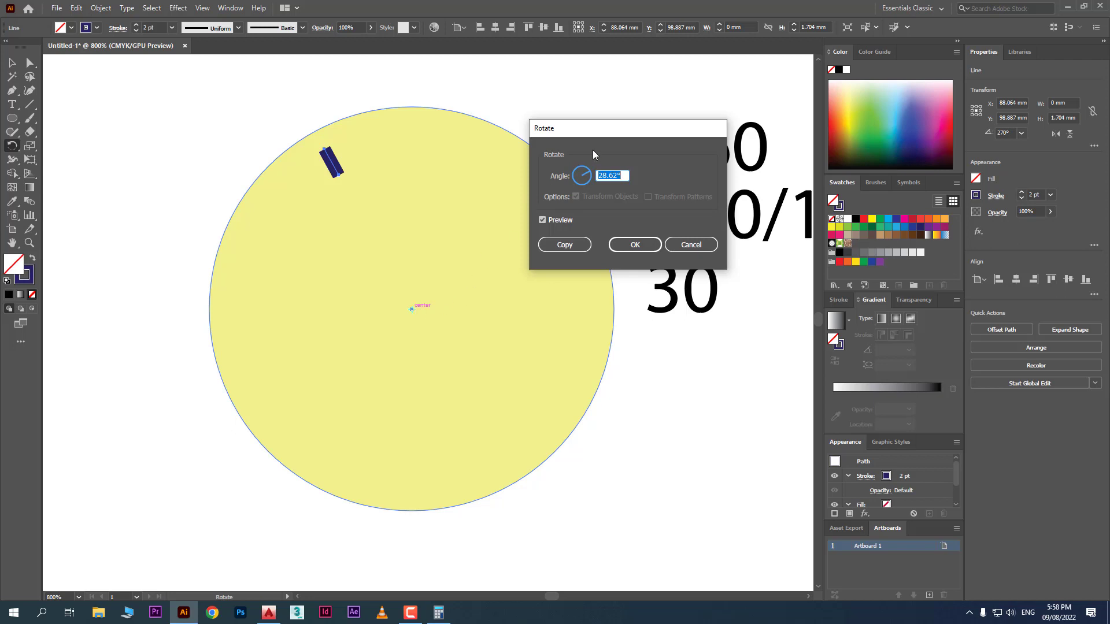
left_click_drag(594, 152, 524, 143)
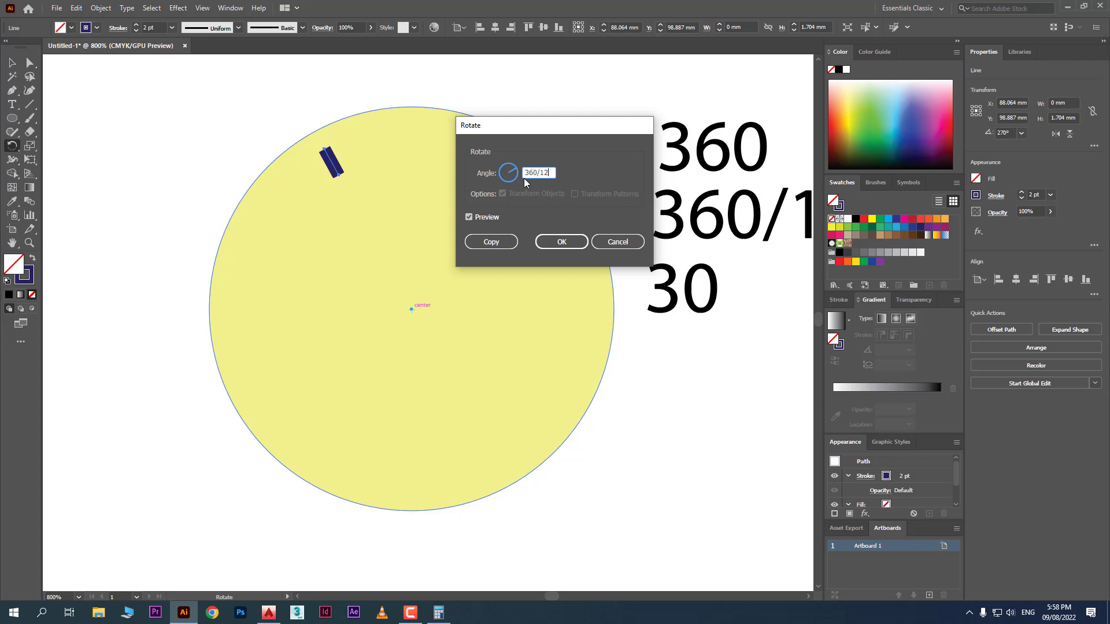
left_click(469, 217)
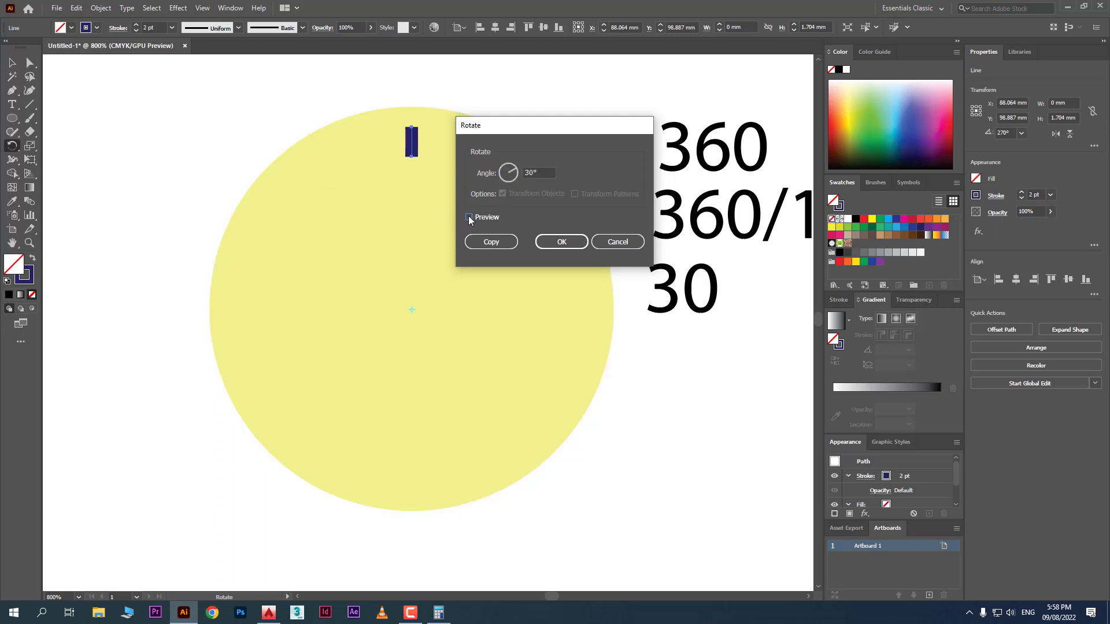
left_click(469, 217)
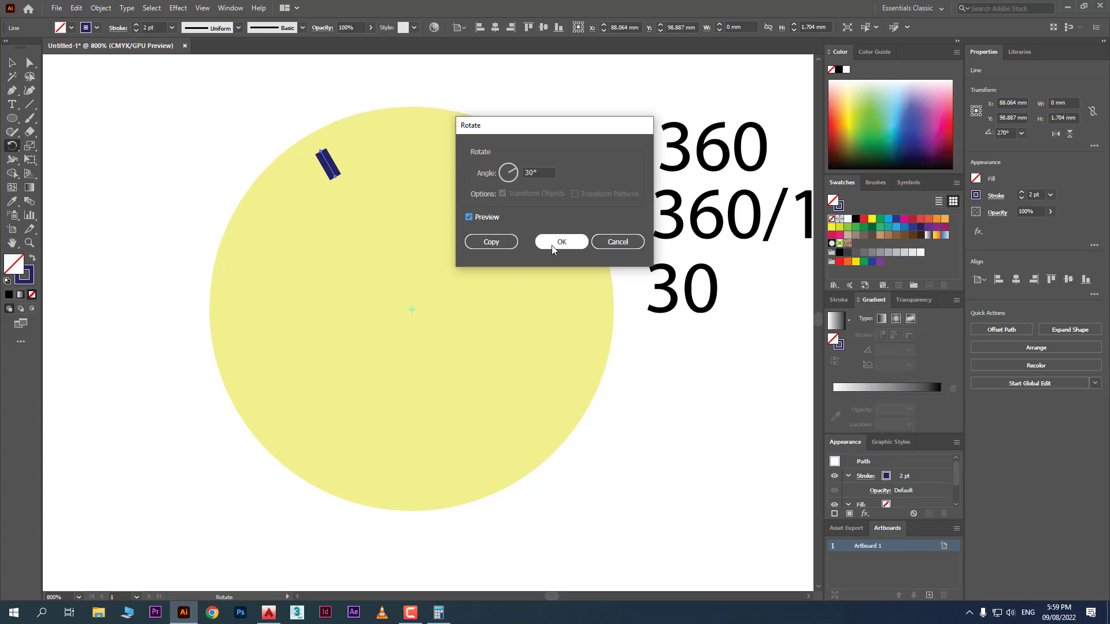
left_click(492, 243)
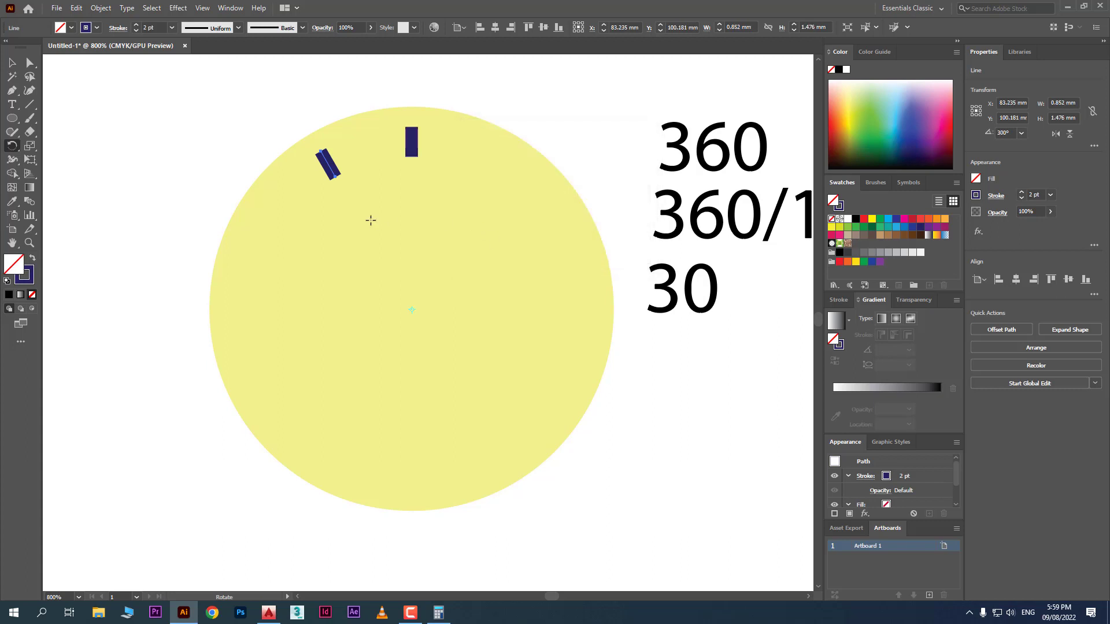
Repeat the rotated copy ten times with Transform Again to complete 12 marks around the circle
key("ctrl+d")
key("ctrl+d")
key("ctrl+d")
key("ctrl+d")
key("ctrl+d")
key("ctrl+d")
key("ctrl+d")
key("ctrl+d")
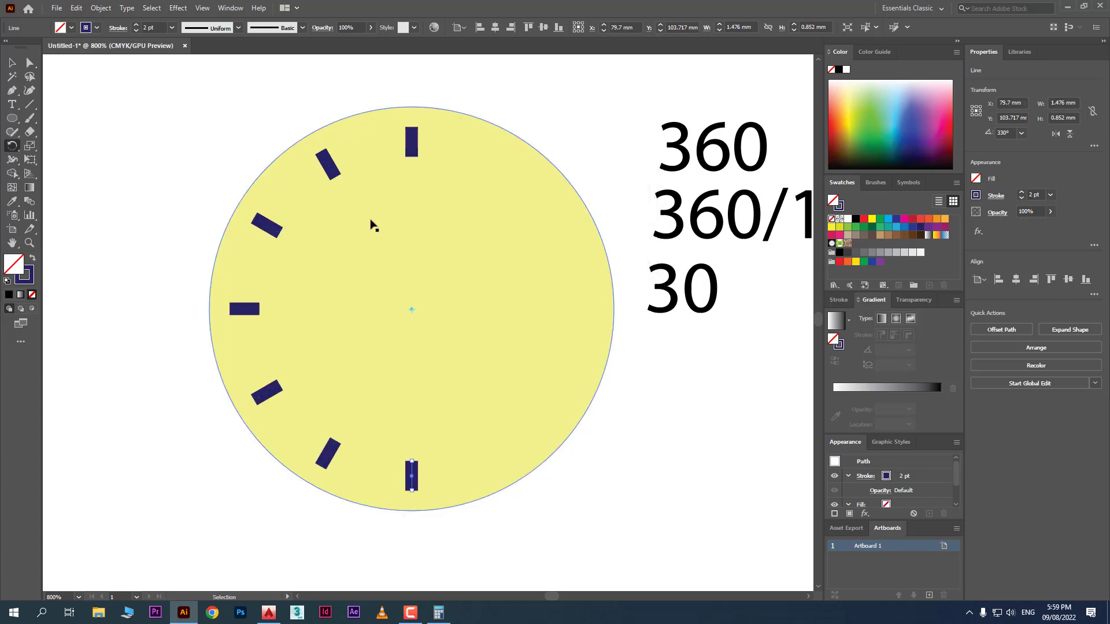
key("ctrl+d")
key("ctrl+d")
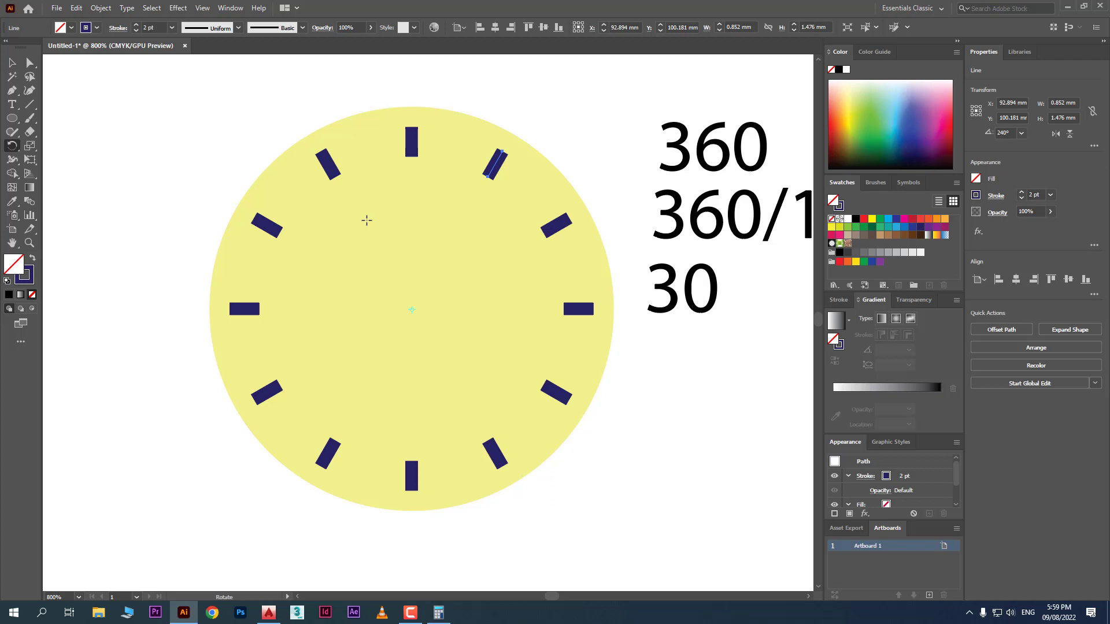
Draw a vertical line about 1.1 mm long below the topmost mark, aligned with the circle's center
scroll(401, 181, "up", 1)
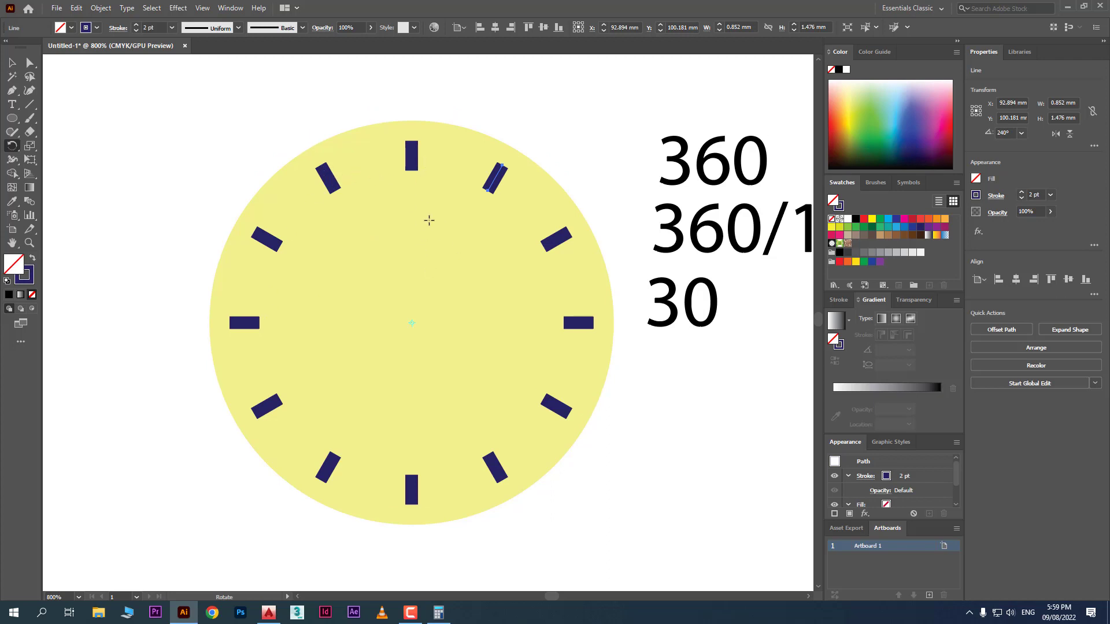
scroll(413, 212, "up", 1)
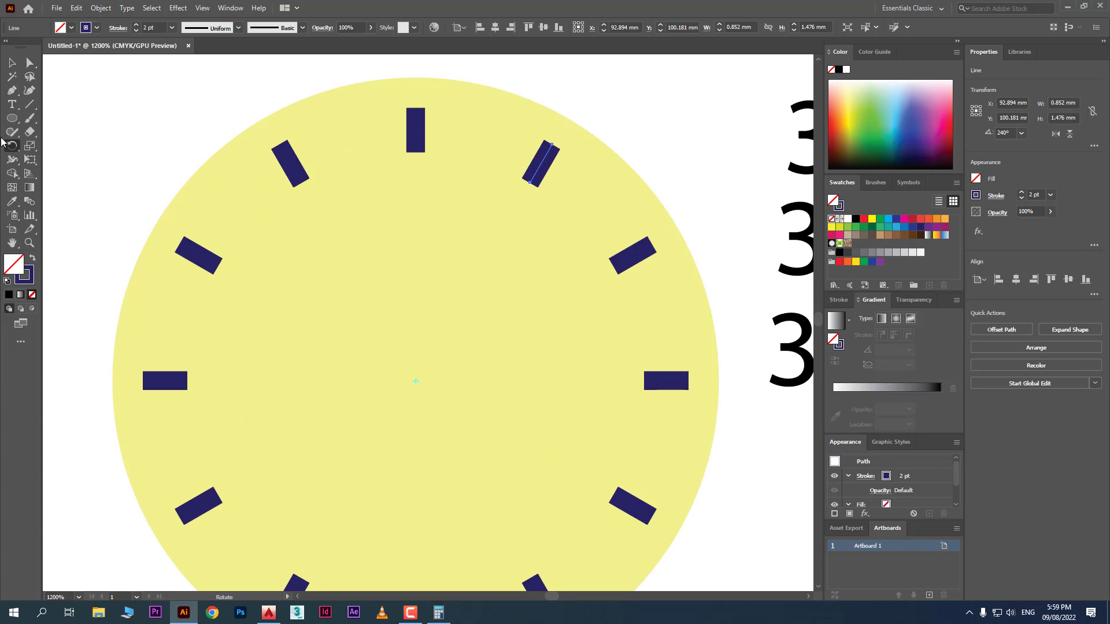
key("backslash")
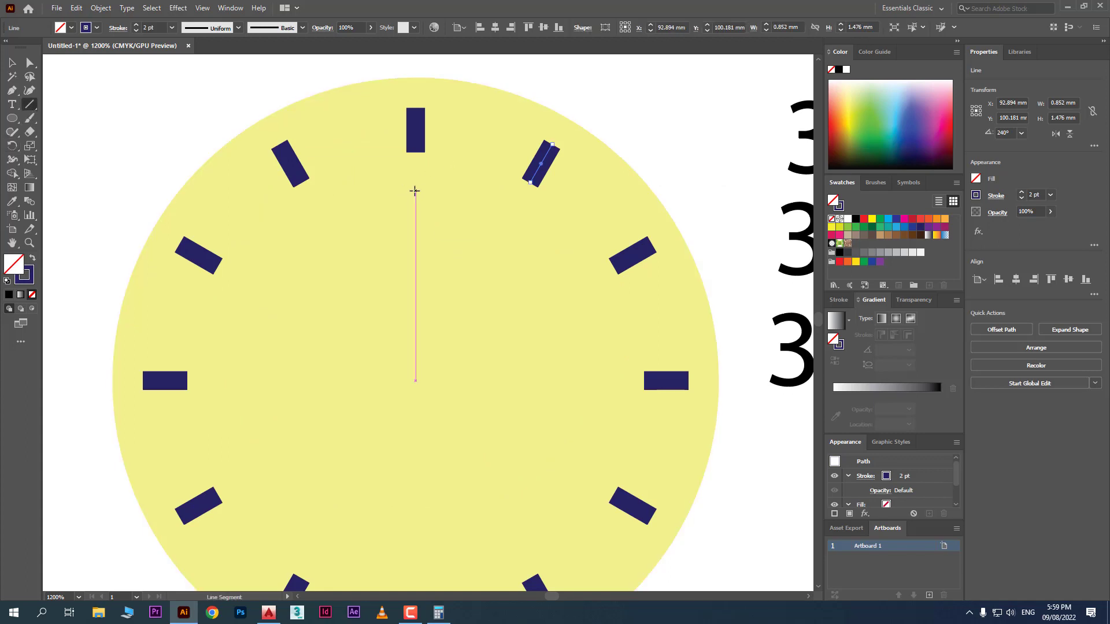
left_click_drag(415, 191, 415, 221)
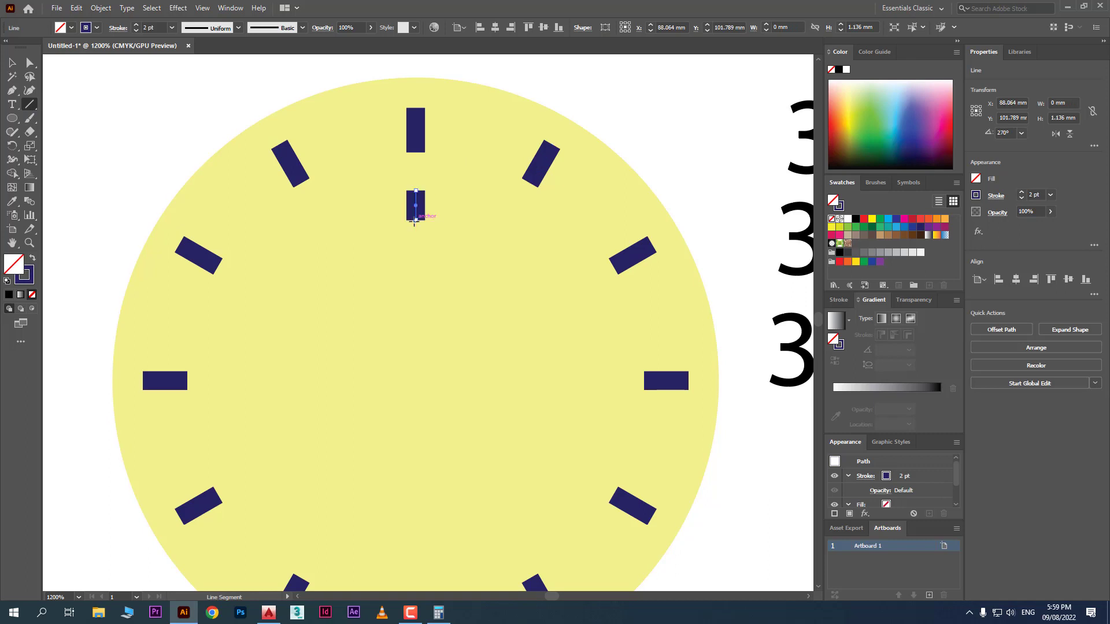
Set the new short line's stroke weight to 1 pt and its stroke color to orange
left_click(97, 28)
left_click(172, 27)
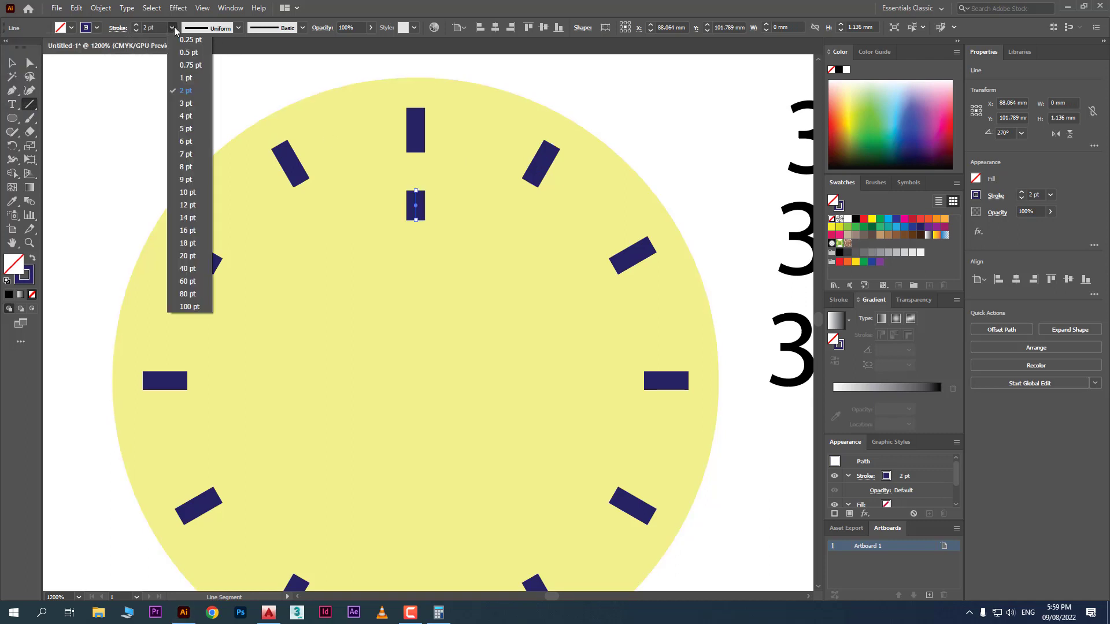
left_click(192, 78)
left_click(11, 62)
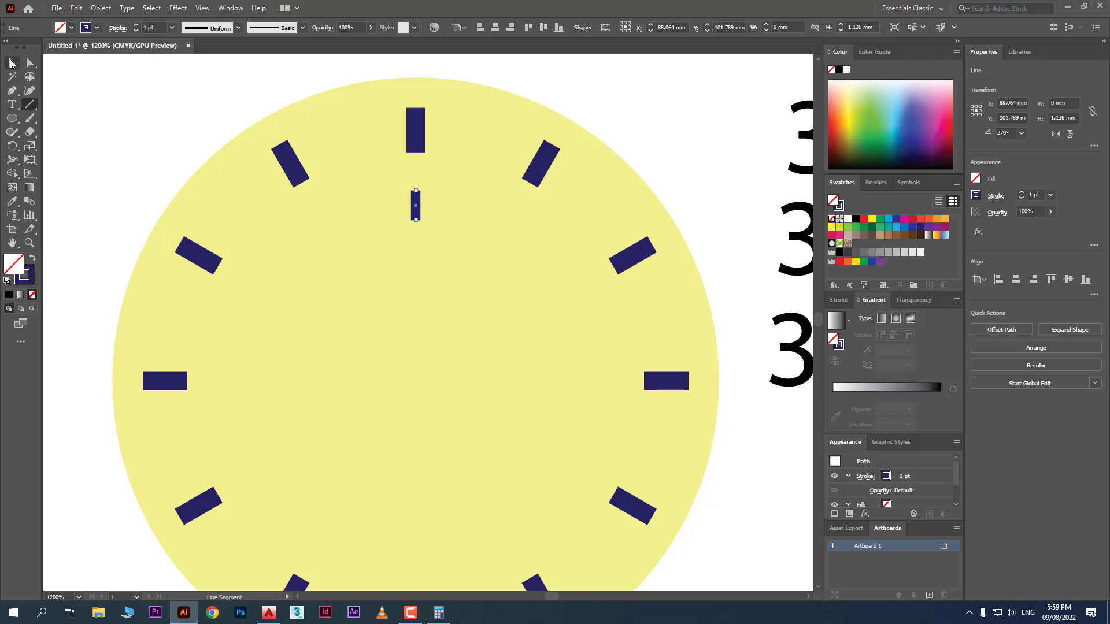
left_click(96, 28)
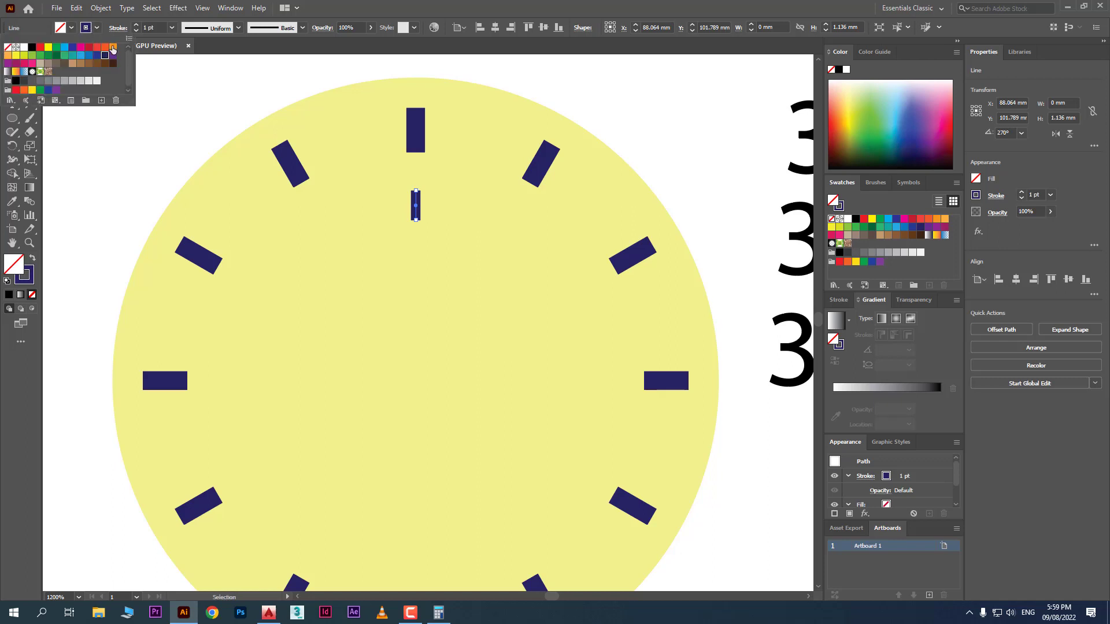
left_click(113, 47)
scroll(99, 164, "down", 2)
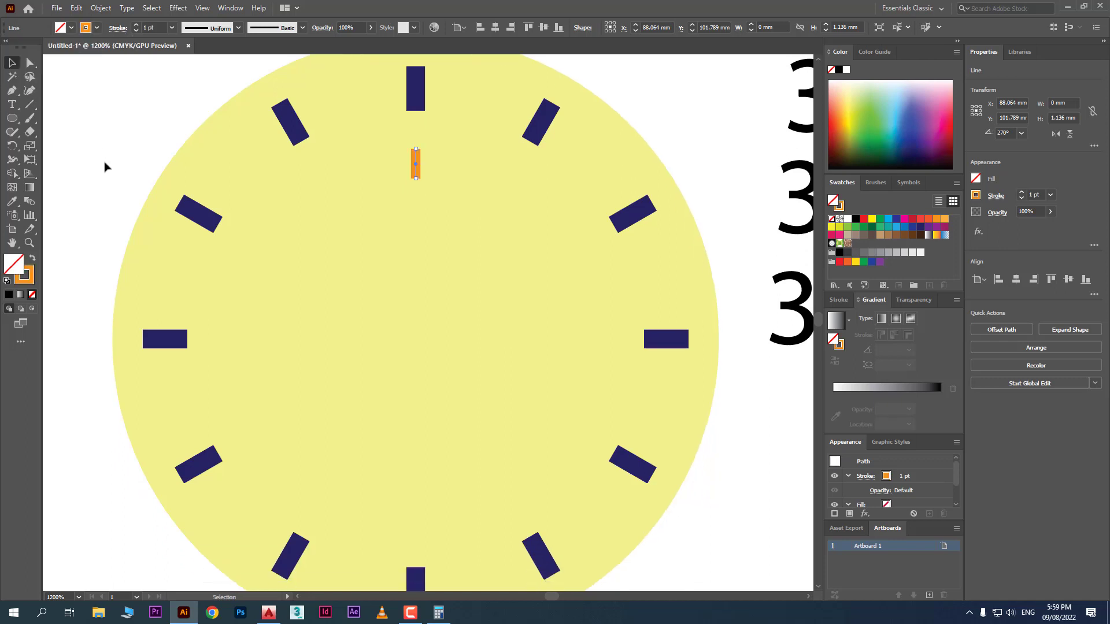
In Outline view, rotate a copy of the short orange line around the circle's center by an angle of 360/60
scroll(105, 167, "down", 1)
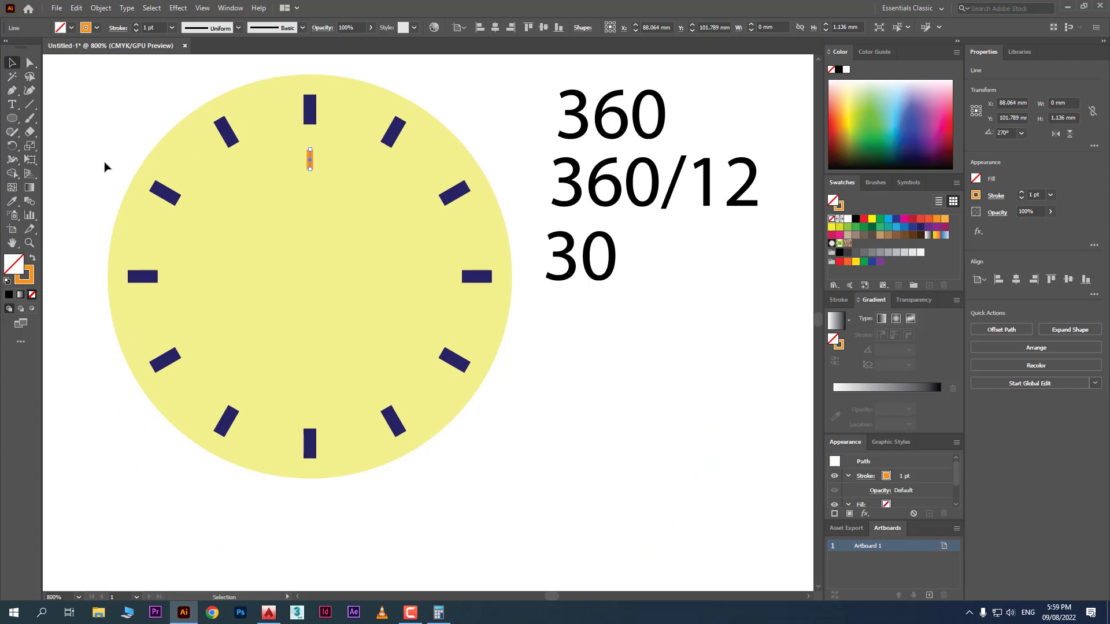
key("r")
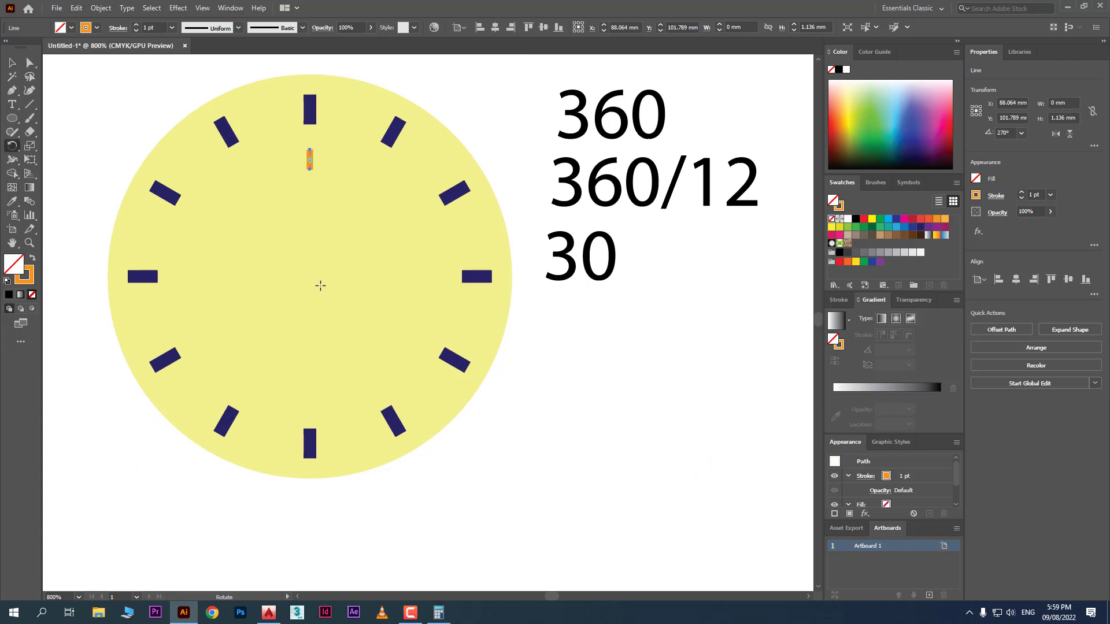
left_click(203, 8)
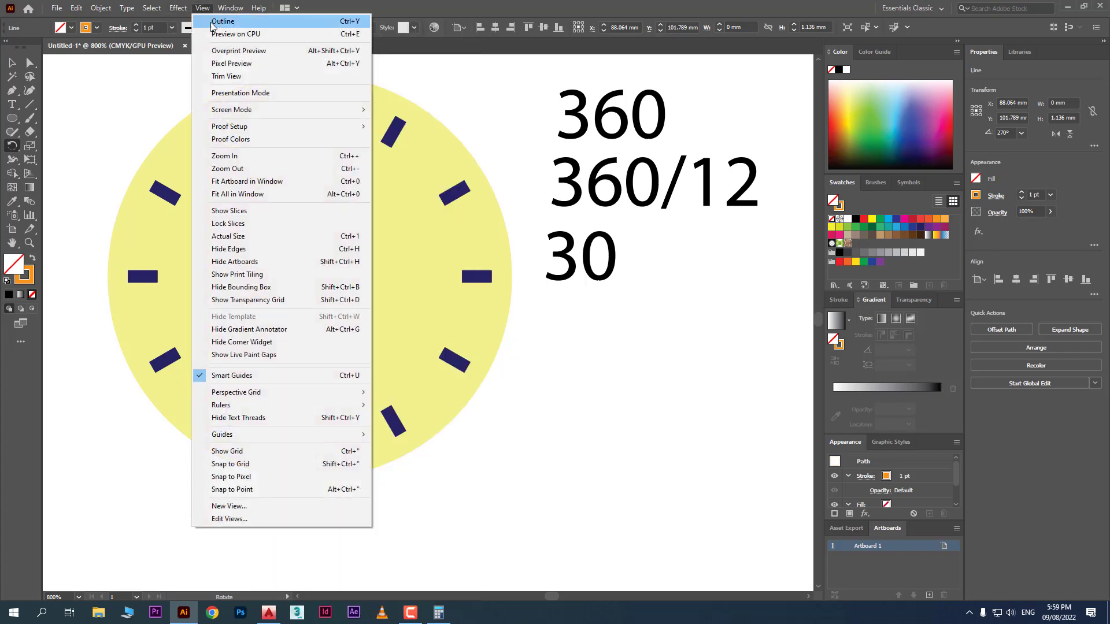
left_click(223, 21)
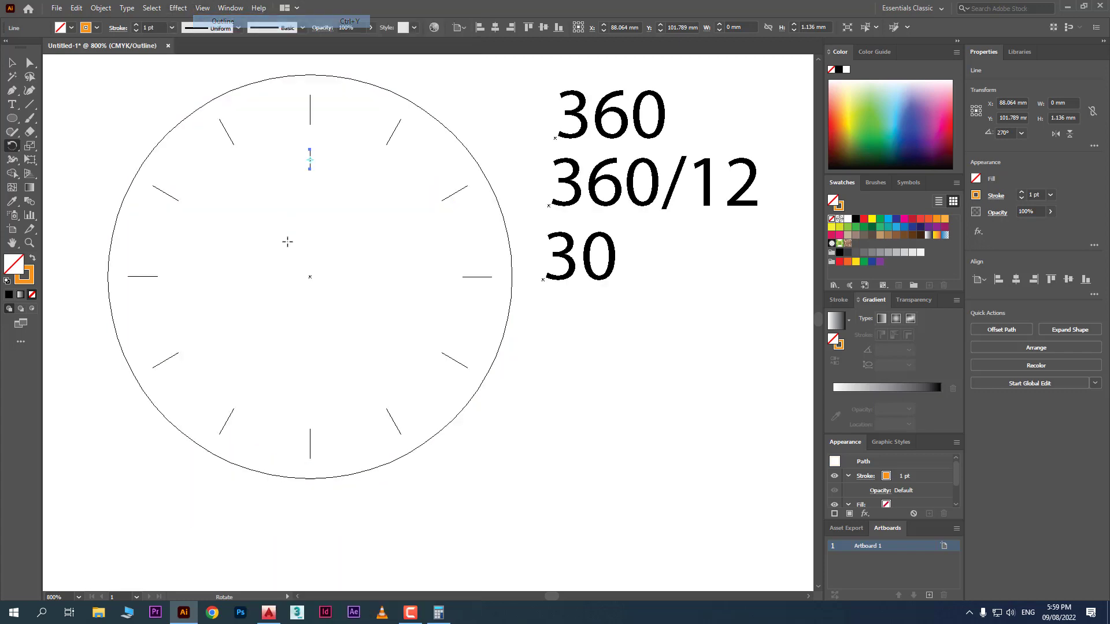
left_click(310, 276, "alt")
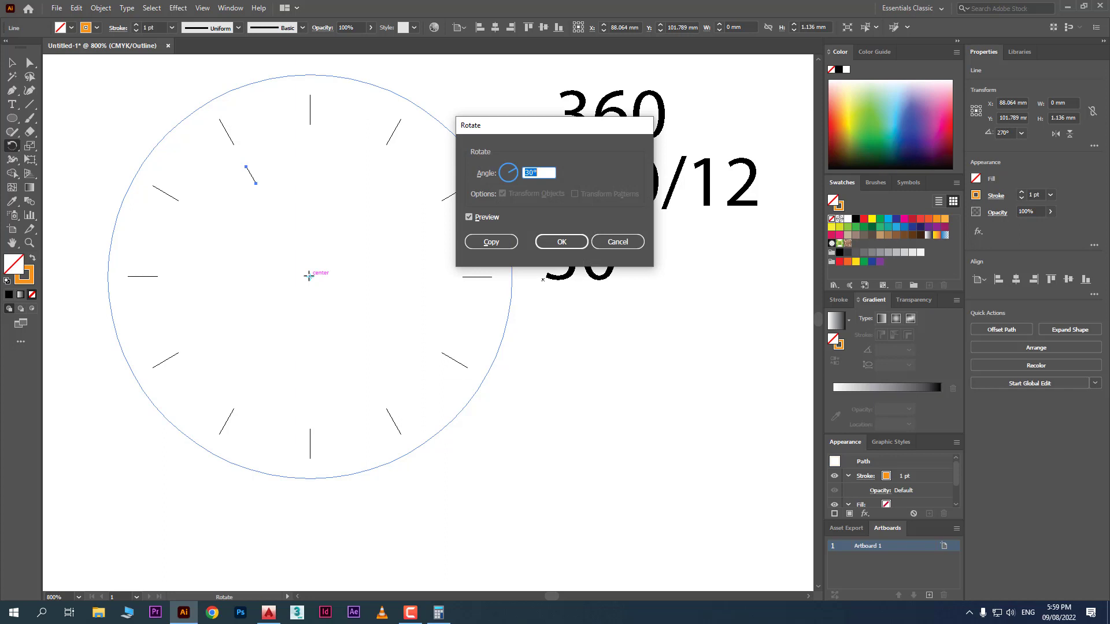
type("360/60")
left_click(469, 217)
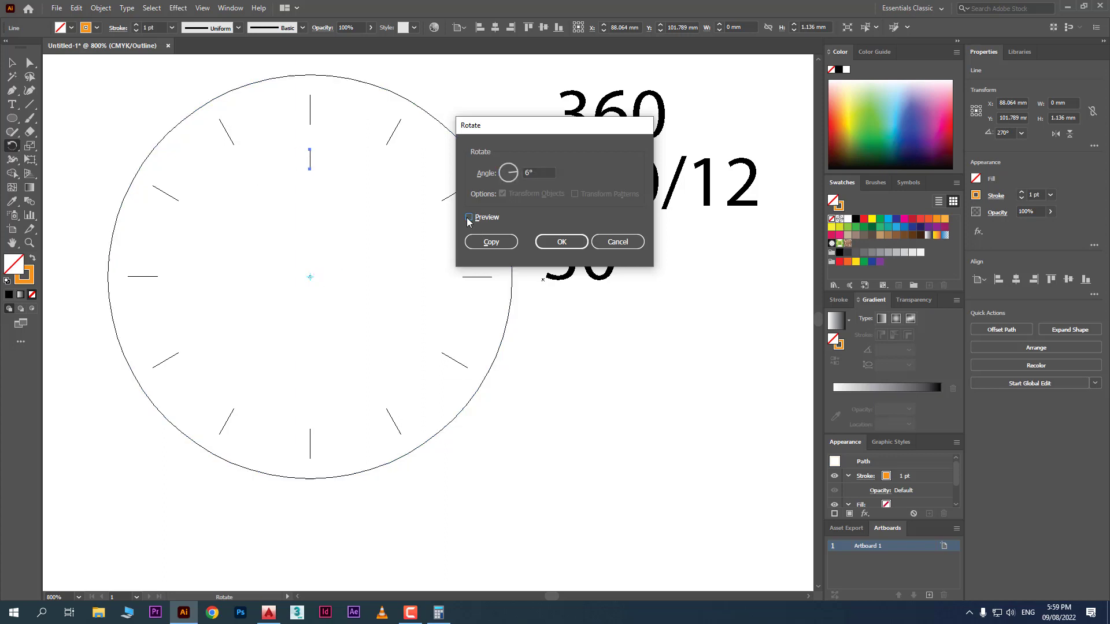
left_click(492, 242)
Repeat the rotated copy with Transform Again until 60 small marks complete the inner ring
key("ctrl+d")
key("ctrl+d")
key("ctrl+d")
key("ctrl+d")
key("ctrl+d")
key("ctrl+d")
key("ctrl+d")
key("ctrl+d")
key("ctrl+d")
key("ctrl+d")
key("ctrl+d")
key("ctrl+d")
key("ctrl+d")
key("ctrl+d")
key("ctrl+d")
key("ctrl+d")
key("ctrl+d")
key("ctrl+d")
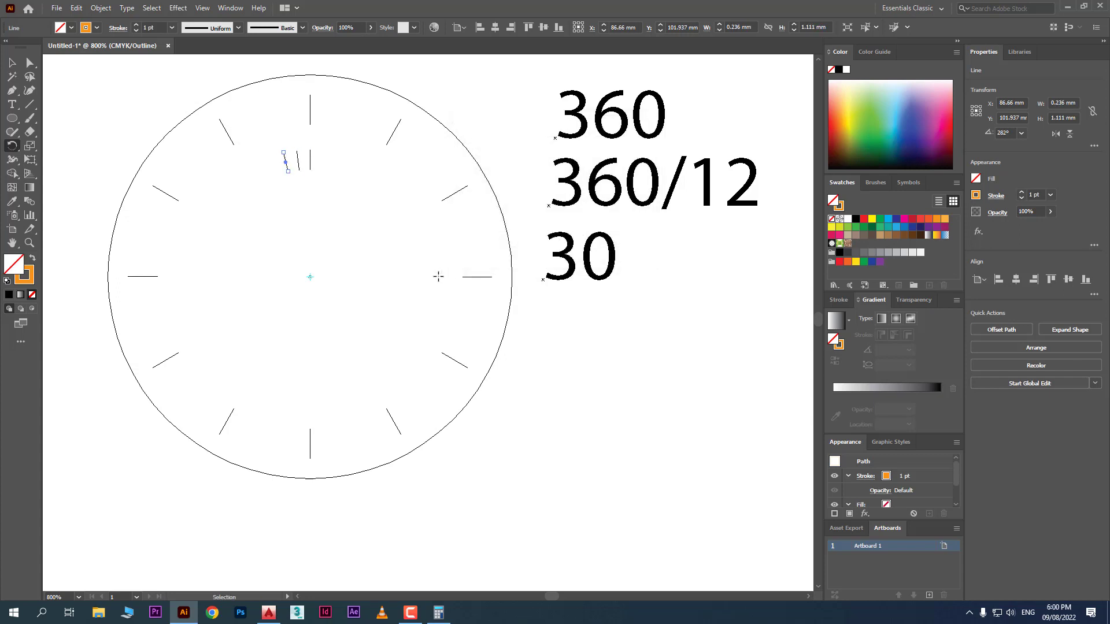
key("ctrl+d")
key("ctrl+d")
key("ctrl+d")
key("ctrl+d")
key("ctrl+d")
key("ctrl+d")
key("ctrl+d")
key("ctrl+d")
key("ctrl+d")
key("ctrl+d")
key("ctrl+d")
key("ctrl+d")
key("ctrl+d")
key("ctrl+d")
key("ctrl+d")
key("ctrl+d")
key("ctrl+d")
key("ctrl+d")
key("ctrl+d")
key("ctrl+d")
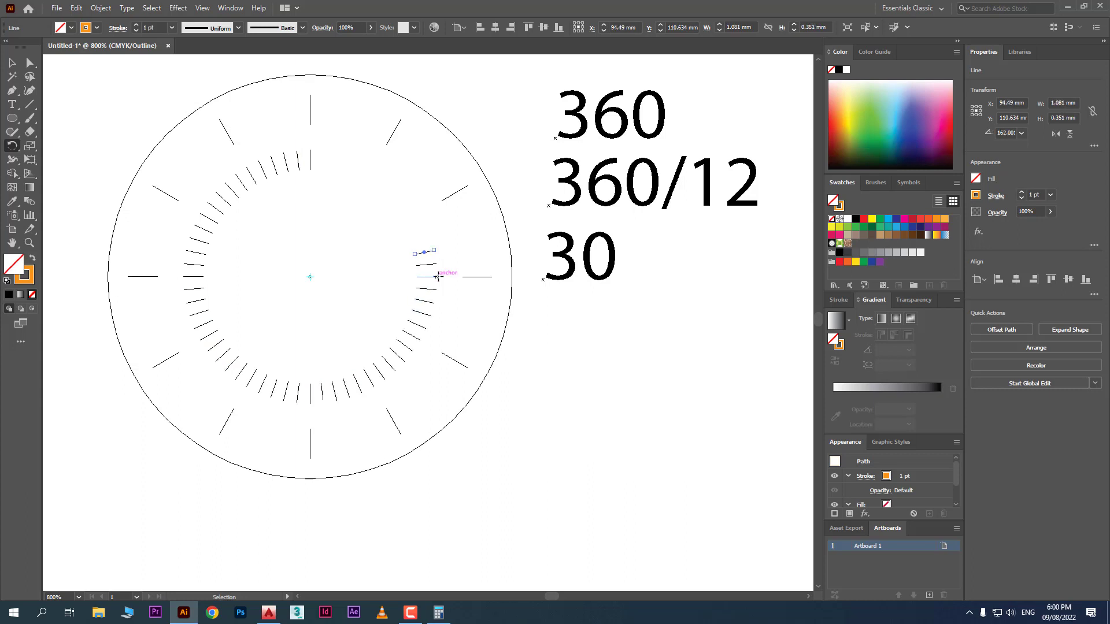
key("ctrl+d")
key("ctrl+d")
key("ctrl+d")
key("ctrl+d")
key("ctrl+d")
Add the text "12" below the topmost marks and scale it down to about 4.4 pt
left_click(12, 104)
left_click(310, 205)
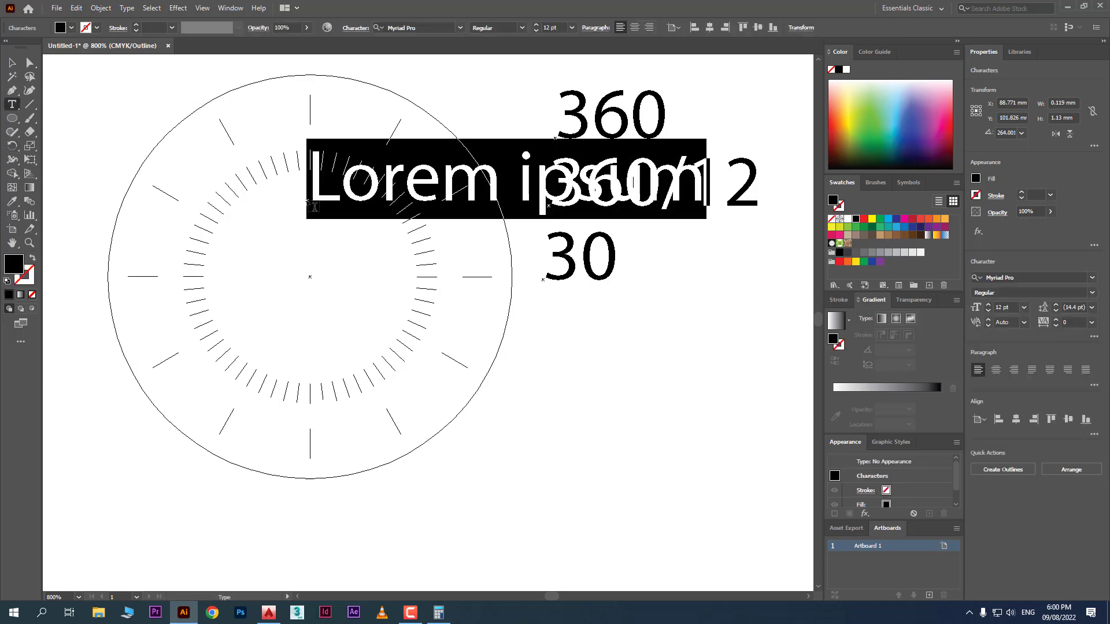
type("12")
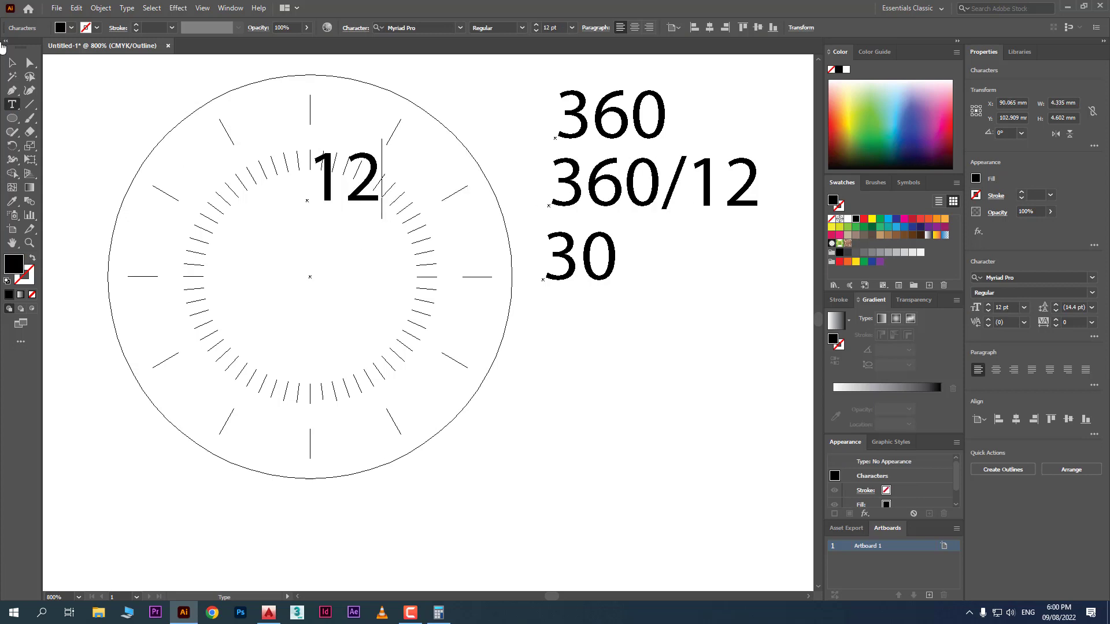
left_click(12, 63)
left_click(383, 145)
left_click_drag(383, 142, 334, 190)
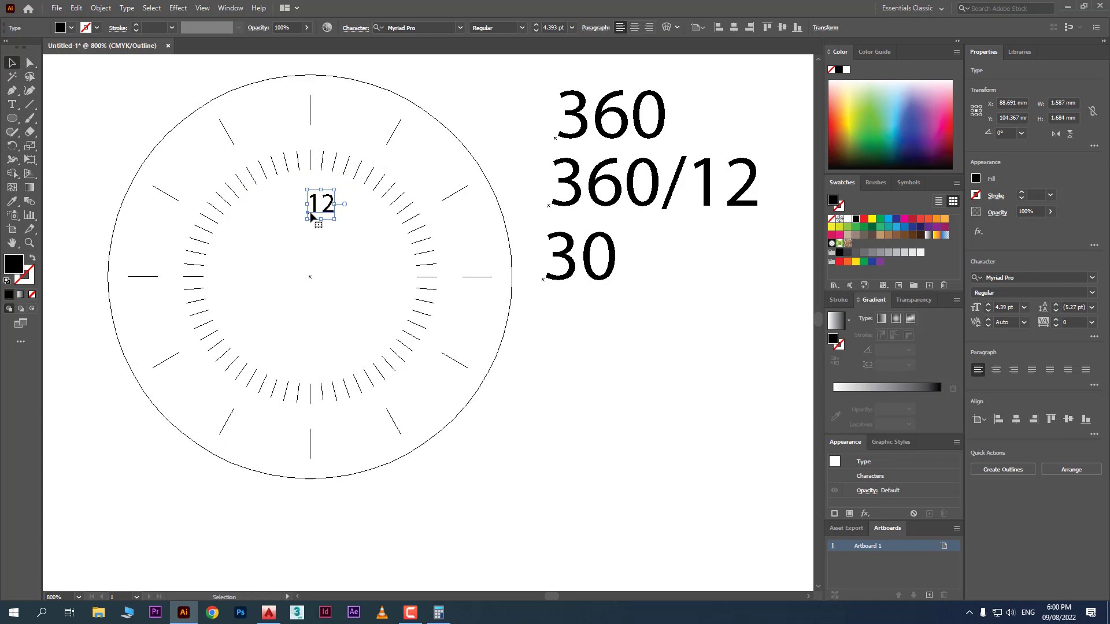
Align the "12" text horizontally to the center of the large circle
left_click(373, 87, "shift")
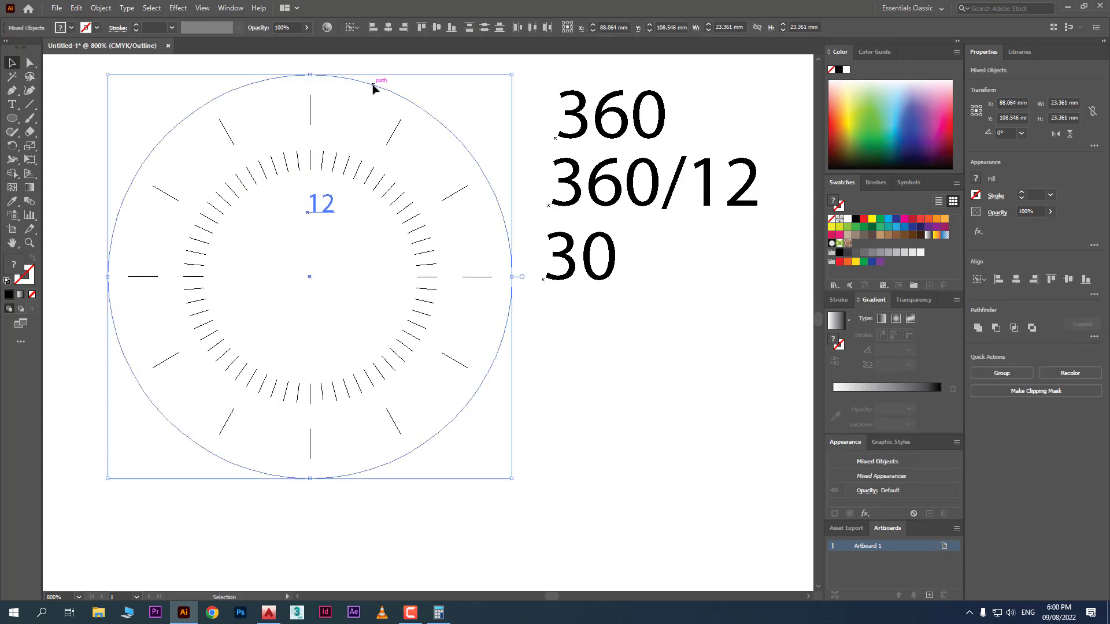
left_click(388, 31)
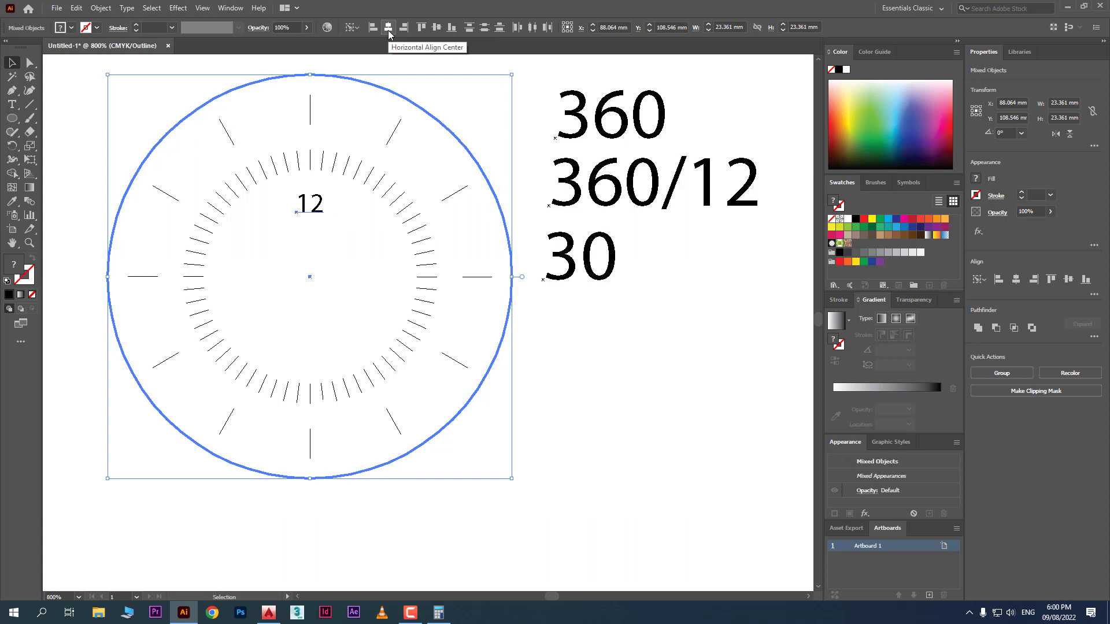
left_click(591, 382)
Rotate a copy of the "12" around the circle's center by 360/4 and repeat it twice with Transform Again
left_click(322, 219)
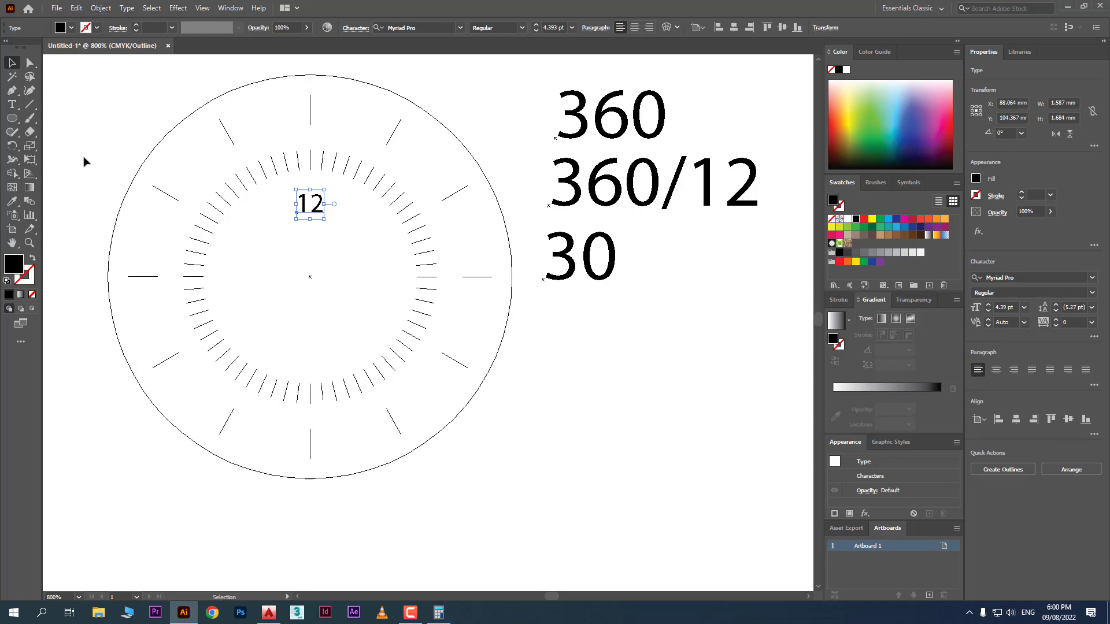
key("r")
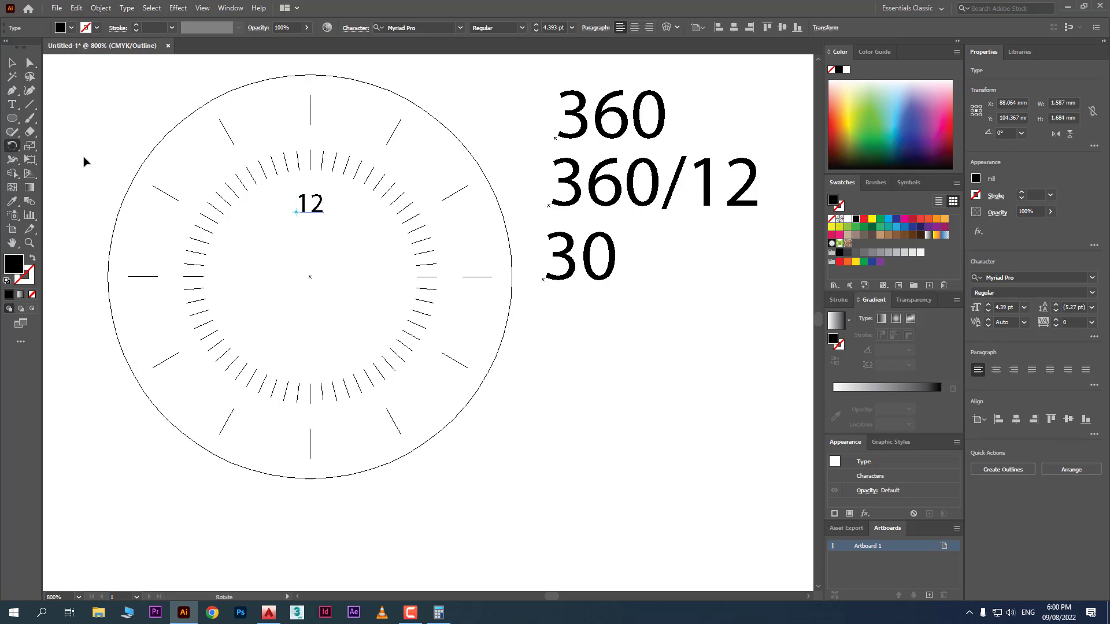
left_click(308, 276, "alt")
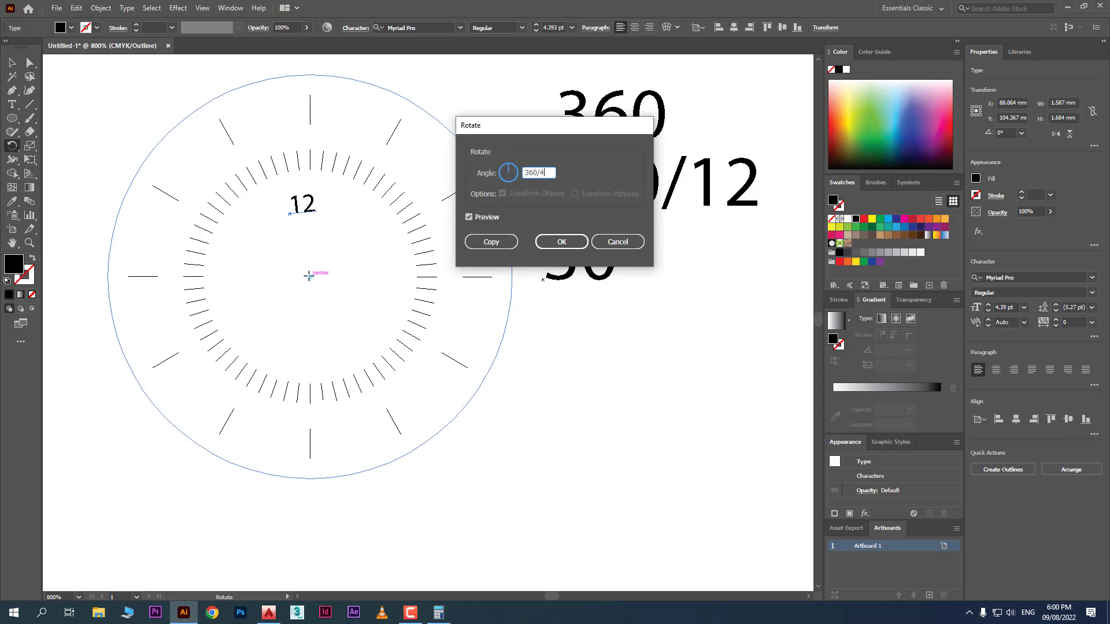
type("360/4")
left_click(491, 242)
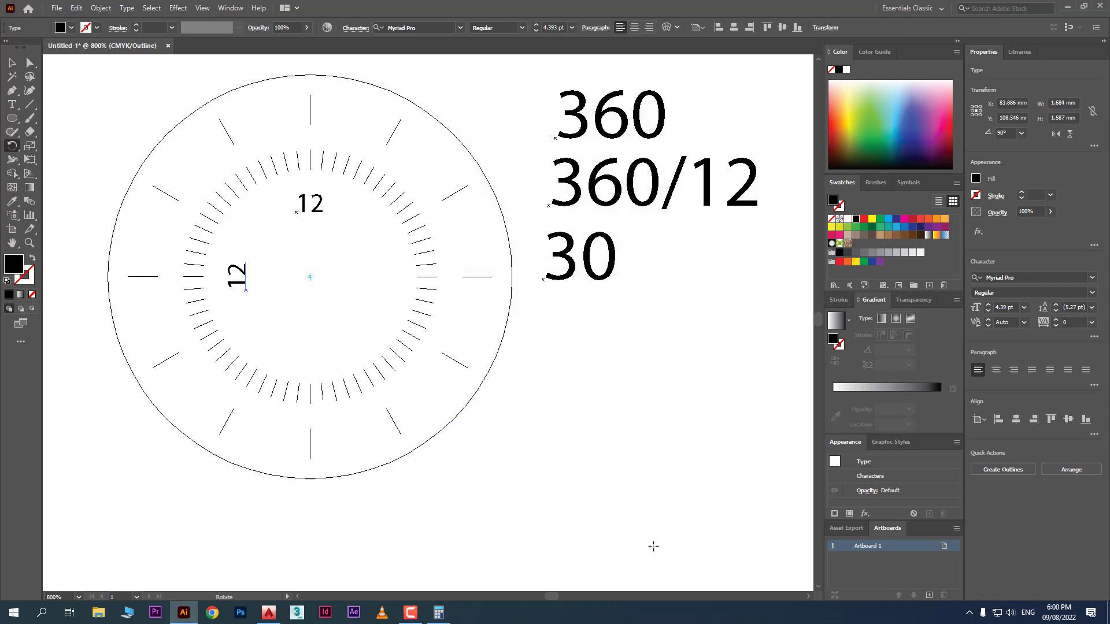
key("ctrl+d")
key("ctrl+d")
Return to GPU Preview and rotate the three copied "12" numerals upright
left_click(202, 8)
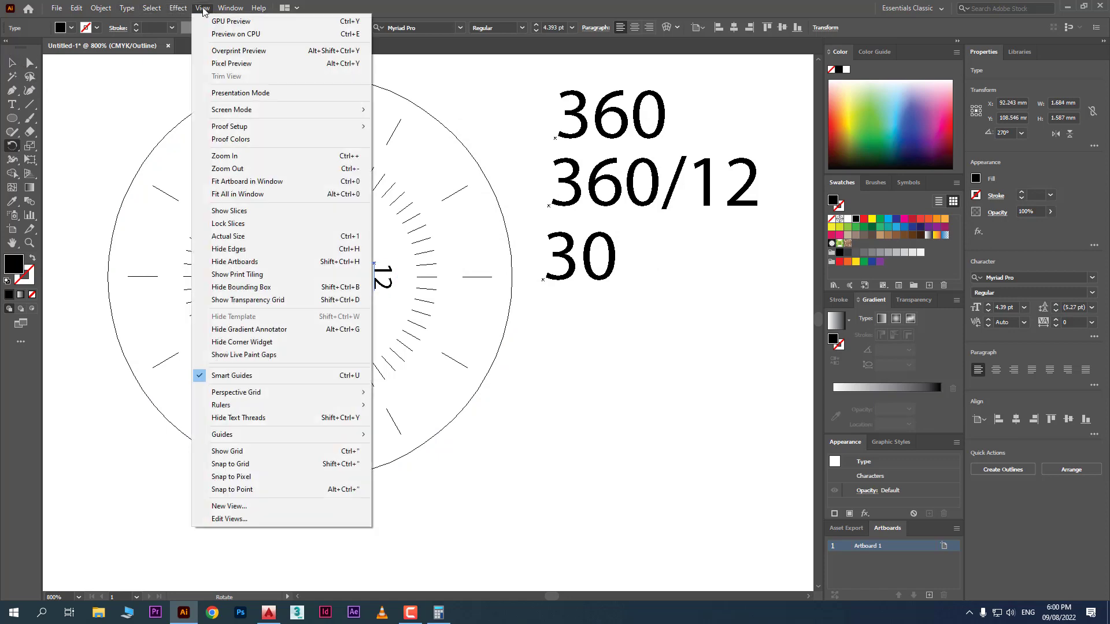
left_click(231, 21)
scroll(223, 291, "up", 1)
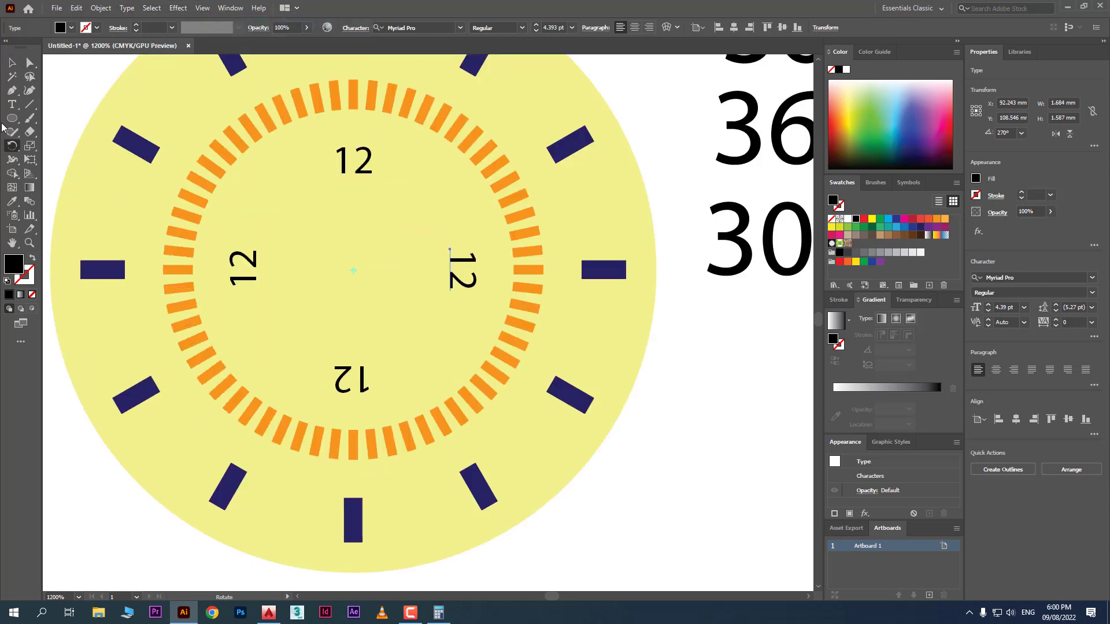
left_click(12, 63)
left_click(255, 264)
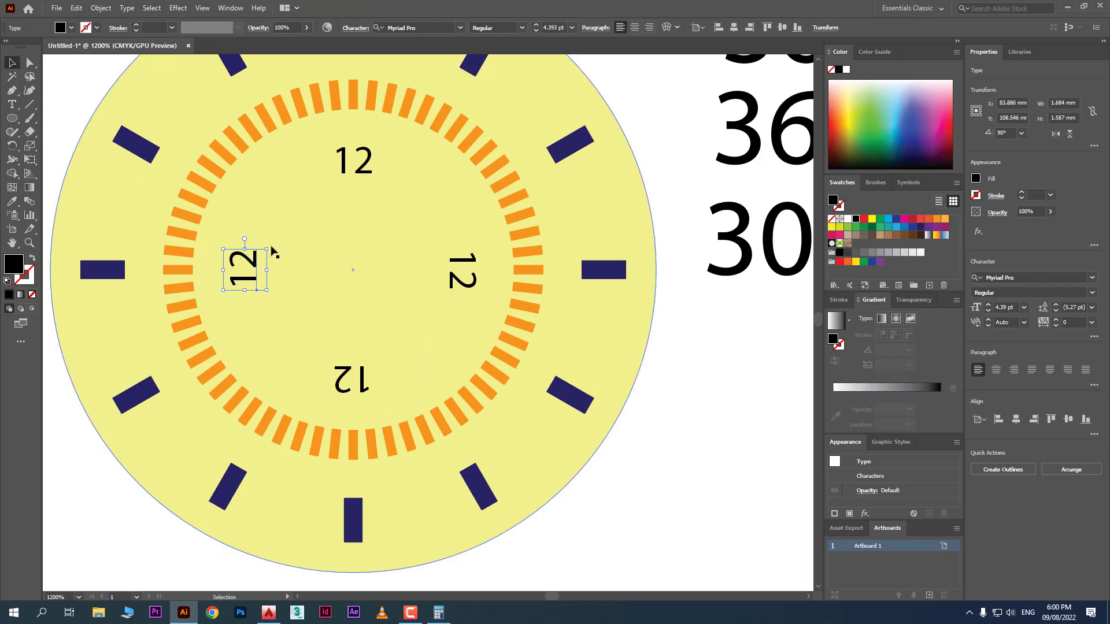
left_click_drag(271, 247, 317, 440)
left_click(345, 376)
left_click(466, 271)
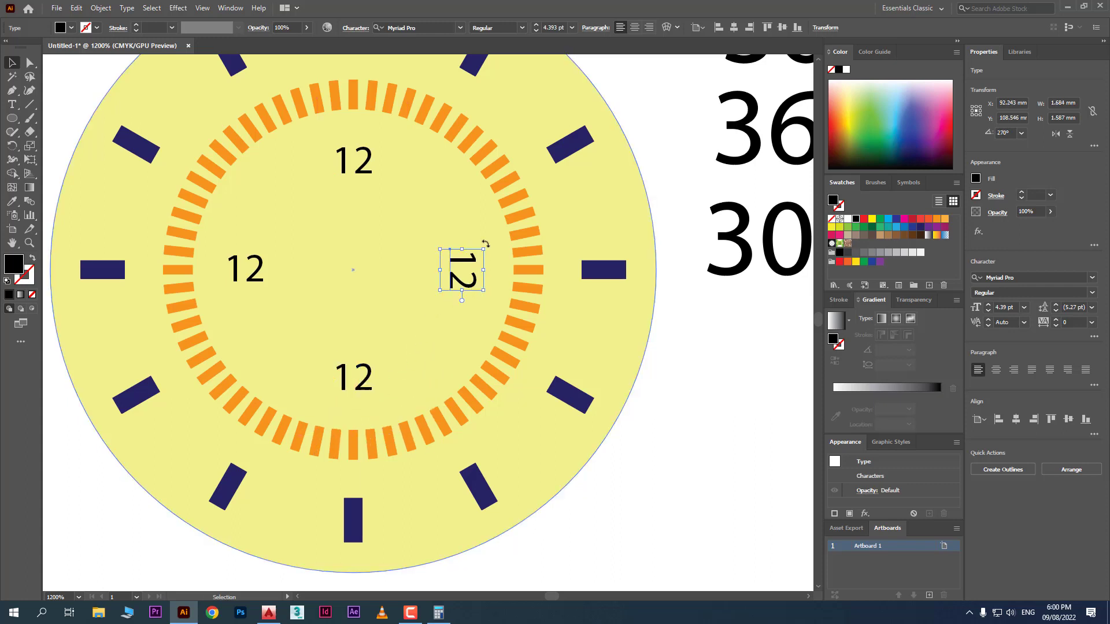
left_click_drag(484, 247, 420, 221)
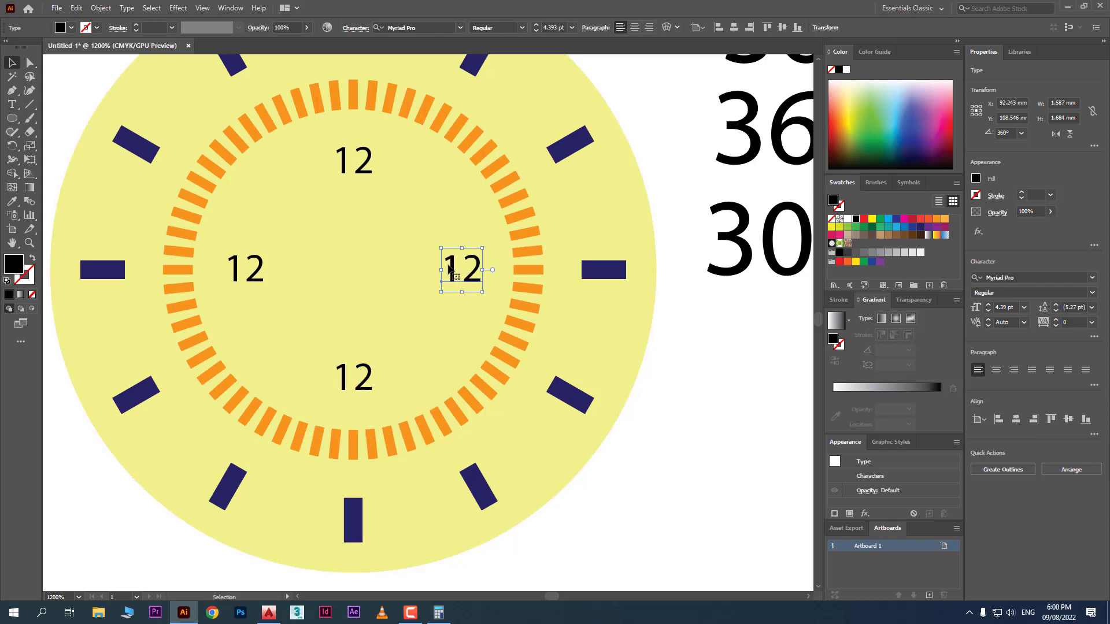
Change the three copied numerals clockwise to 03, 06 and 09, leaving the top one as 12
double_click(452, 265)
left_click_drag(452, 265, 529, 267)
type("0")
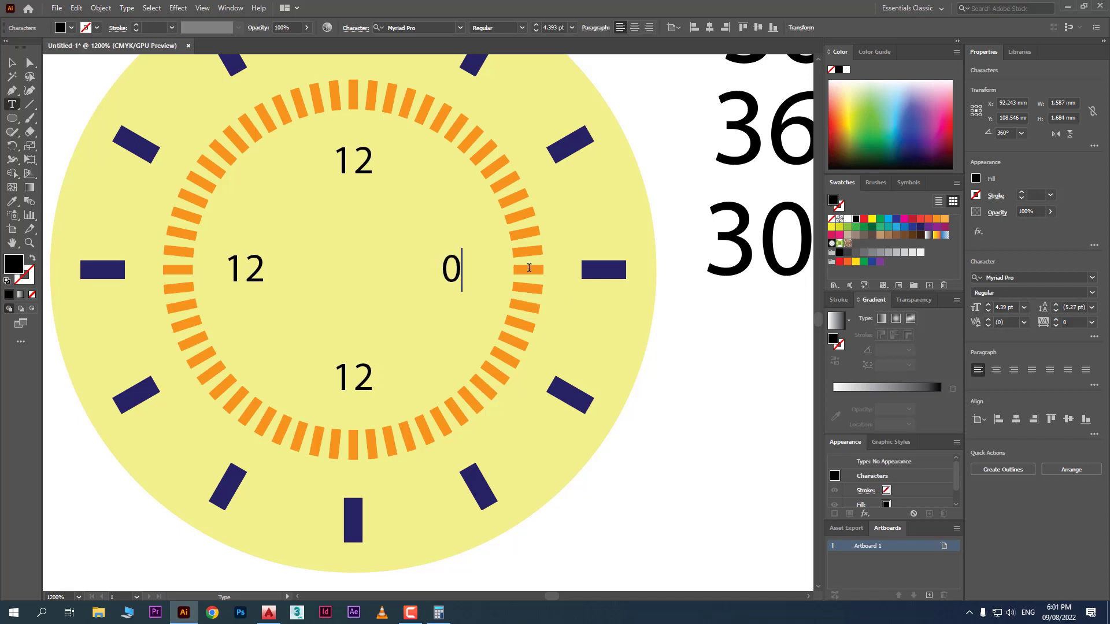
type("3")
double_click(350, 384)
type("06")
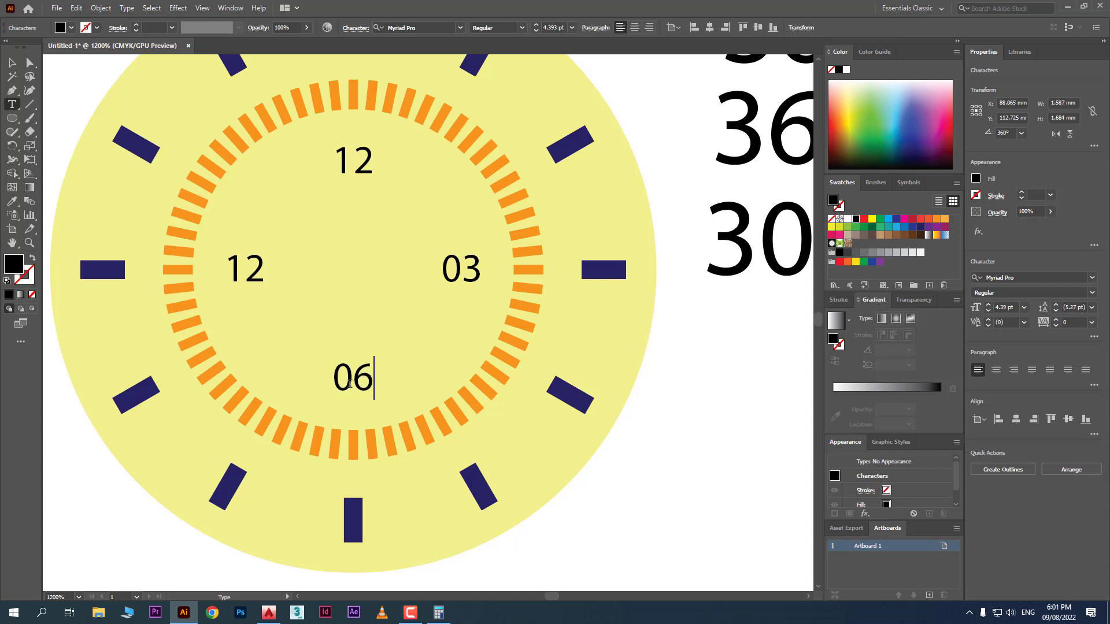
double_click(246, 283)
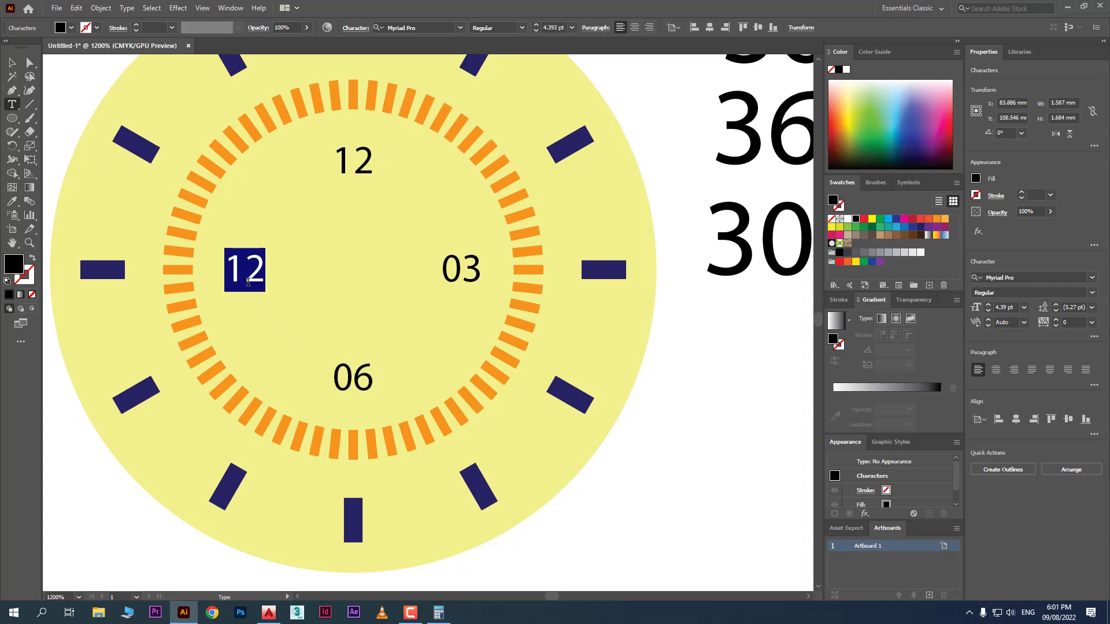
type("09")
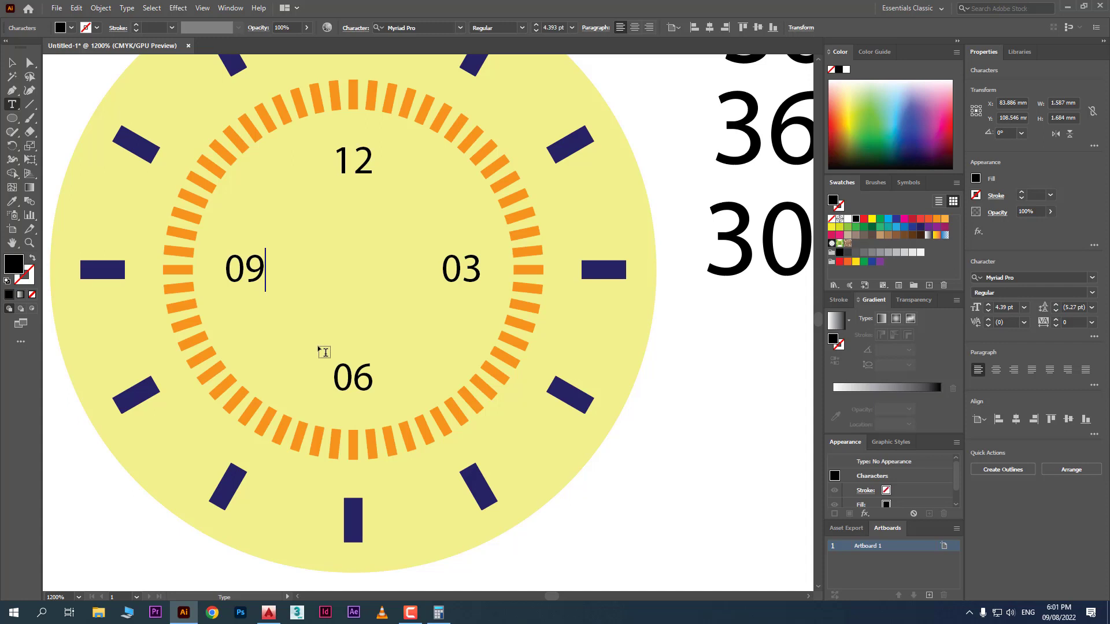
Draw a black-filled rectangle about 4.3 by 2.6 mm in the empty area beside the dial's lower right
scroll(387, 324, "down", 1)
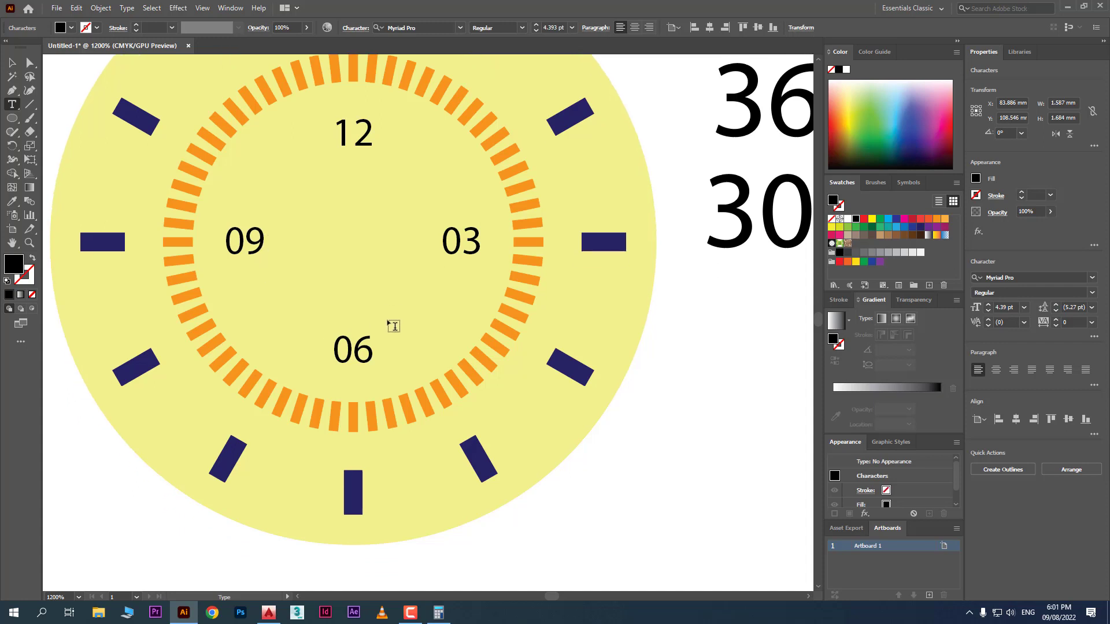
scroll(388, 322, "up", 2)
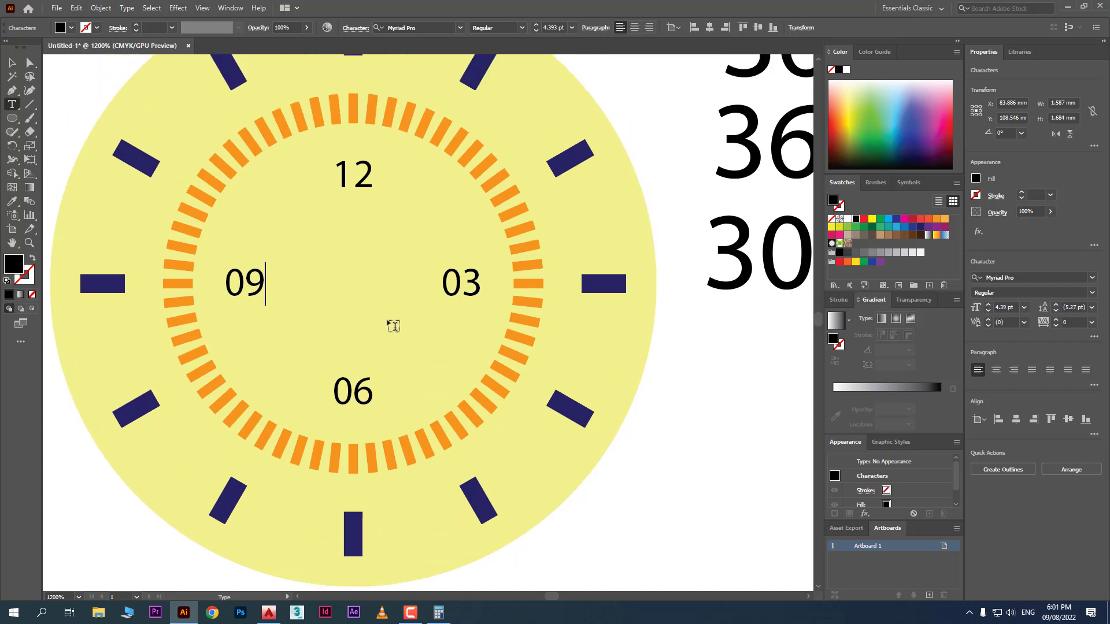
scroll(394, 327, "down", 1)
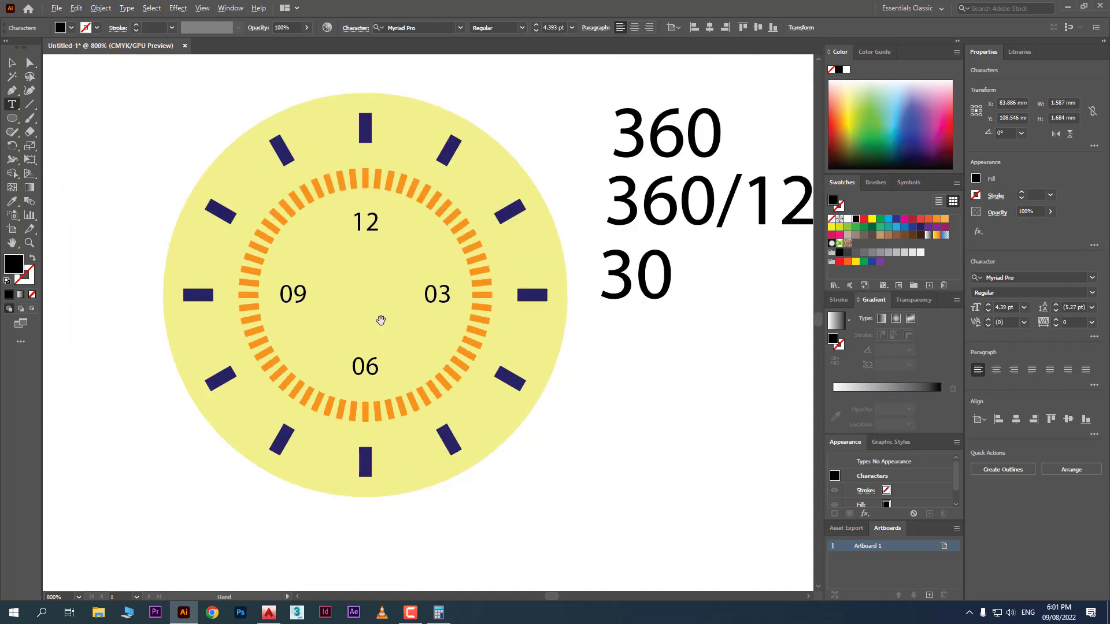
left_click(810, 596)
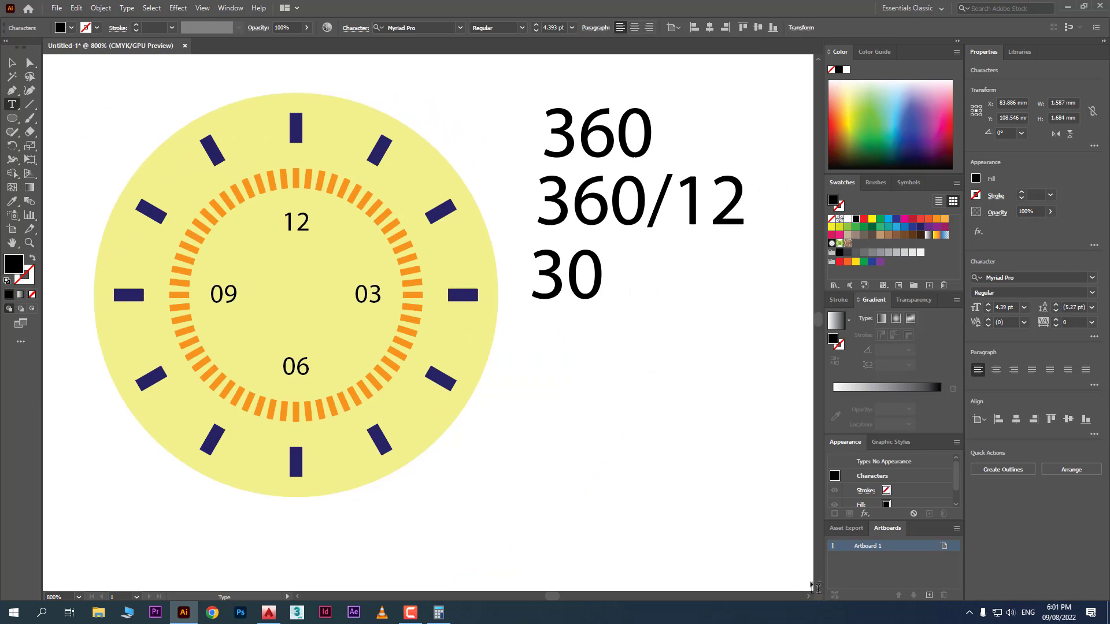
scroll(528, 402, "down", 1)
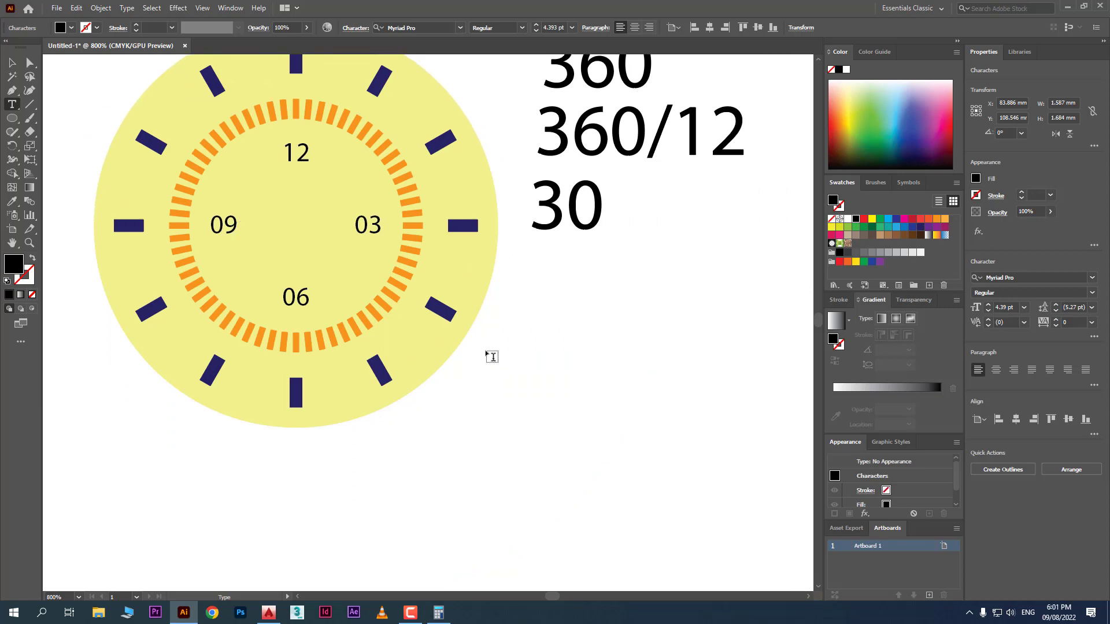
scroll(491, 355, "down", 1)
left_click(30, 90)
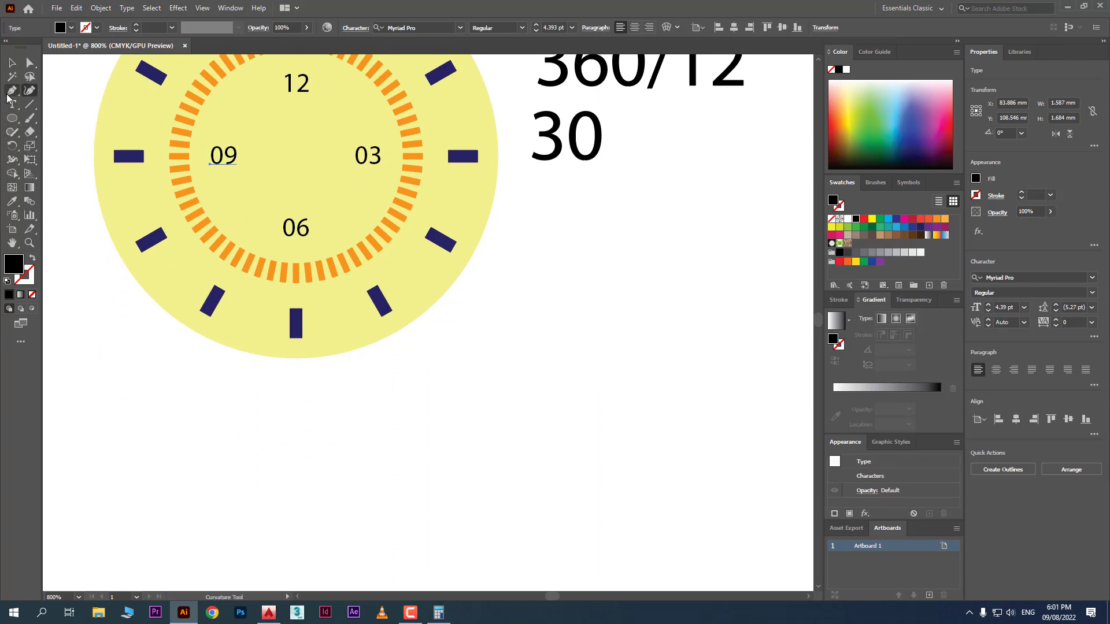
left_click_drag(17, 122, 52, 117)
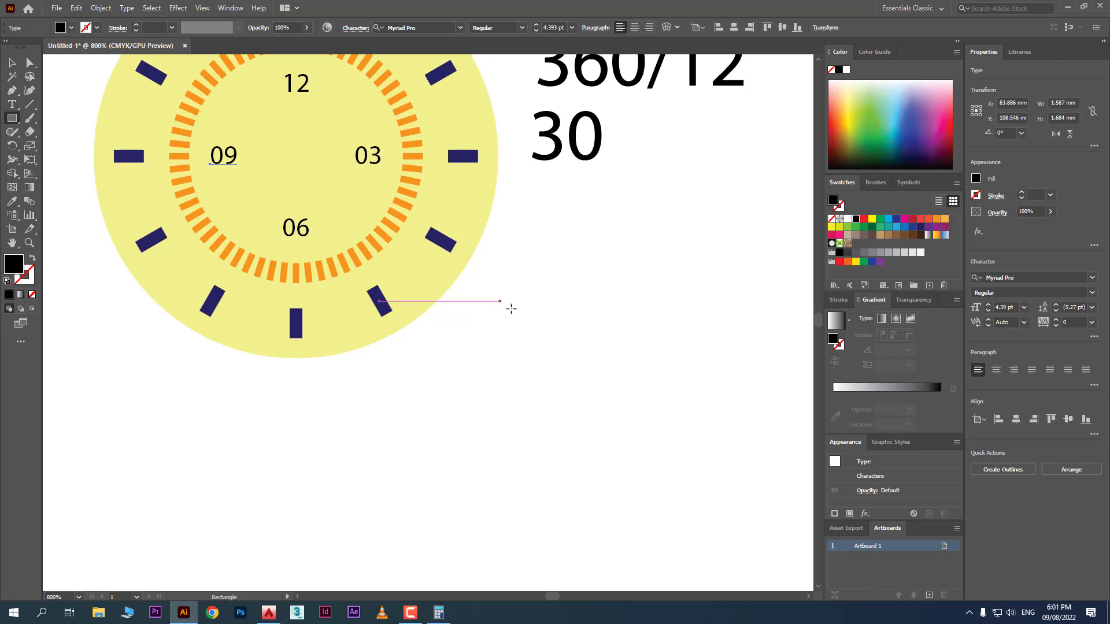
left_click_drag(500, 302, 575, 346)
Round the rectangle's lower-left and upper-right corners to the maximum to form a leaf shape, and deselect it
scroll(572, 346, "up", 1)
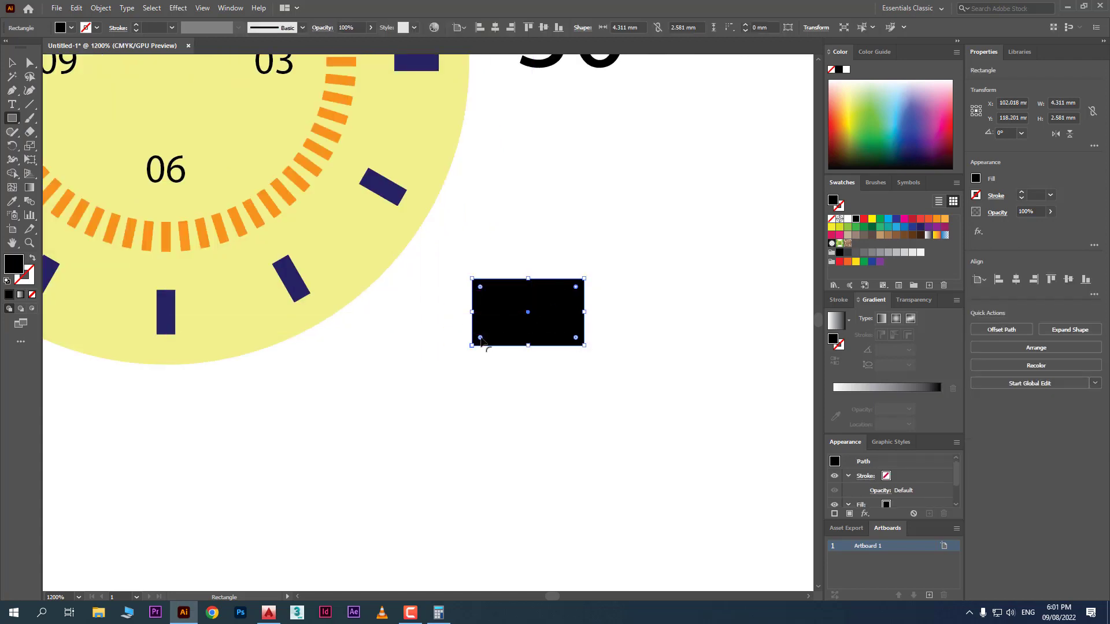
left_click_drag(480, 338, 528, 245)
key("v")
left_click(616, 317)
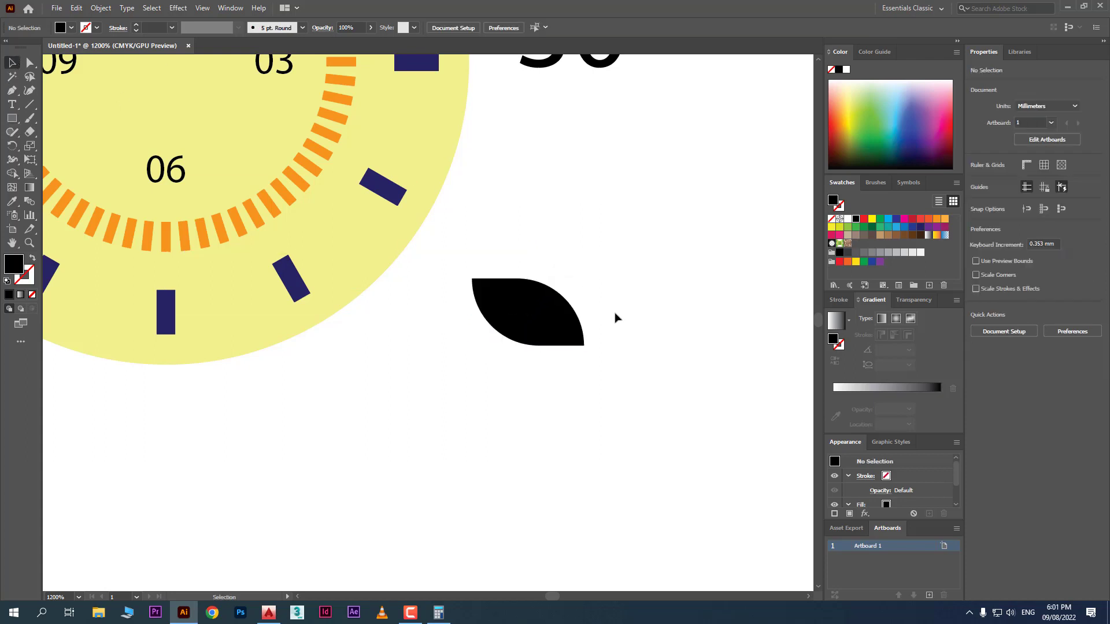
Duplicate the leaf, flip the copy horizontally, and place it tip to tip beside the original as a mirrored pair
left_click_drag(533, 333, 549, 334)
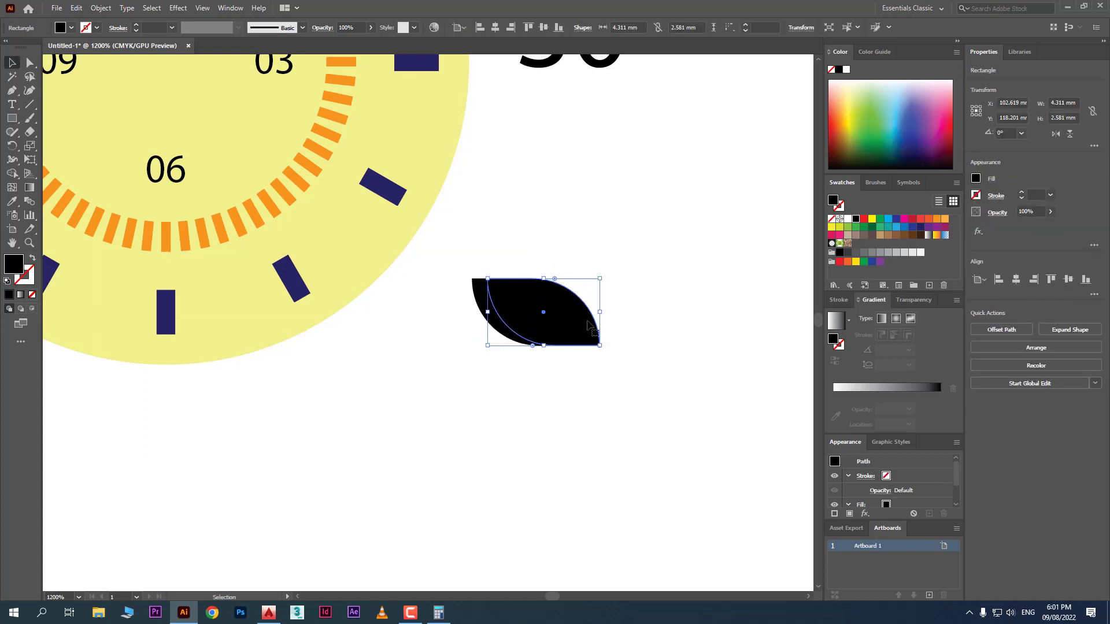
left_click(1055, 134)
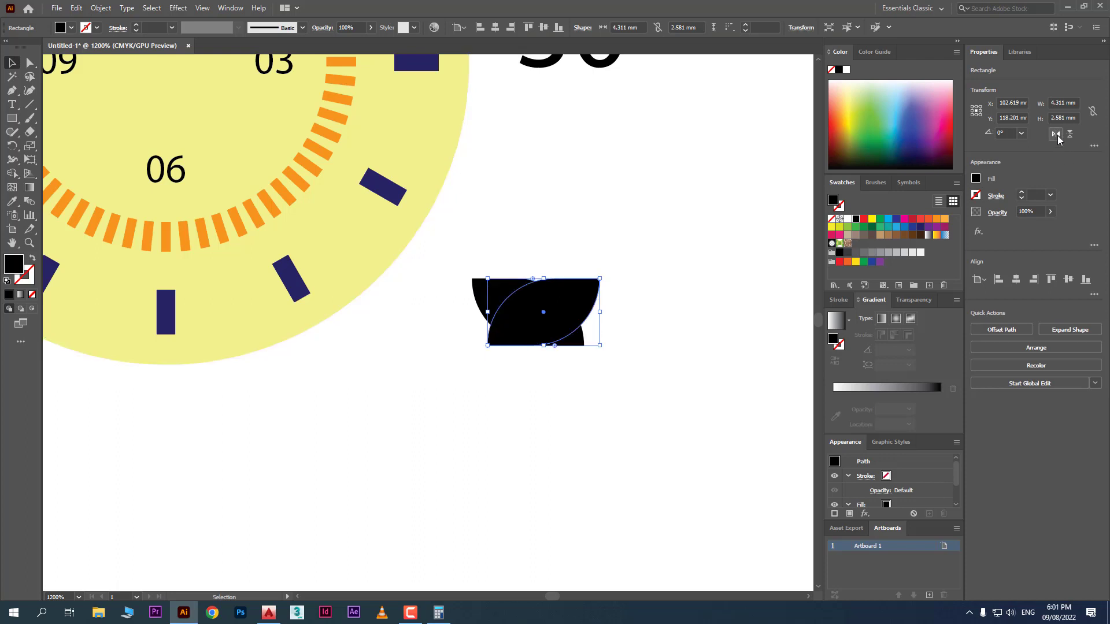
left_click(646, 349)
left_click_drag(556, 328, 641, 314)
left_click(642, 388)
Fill both leaves green, then shrink and rotate the pair upright to about 1.0 by 3.4 mm
left_click_drag(642, 388, 546, 295)
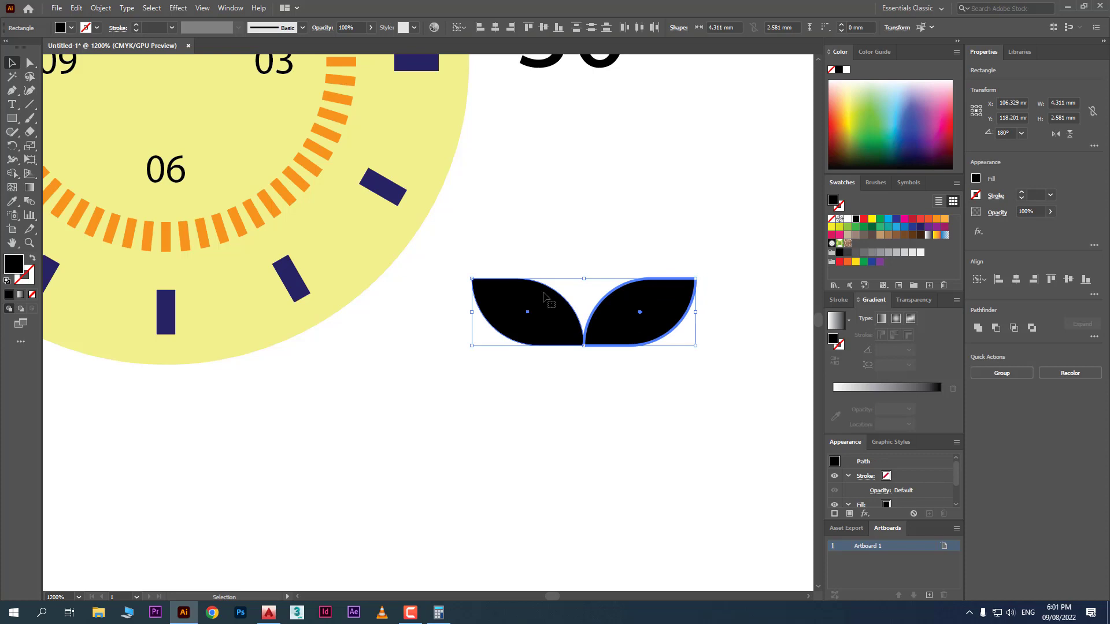
left_click(878, 220)
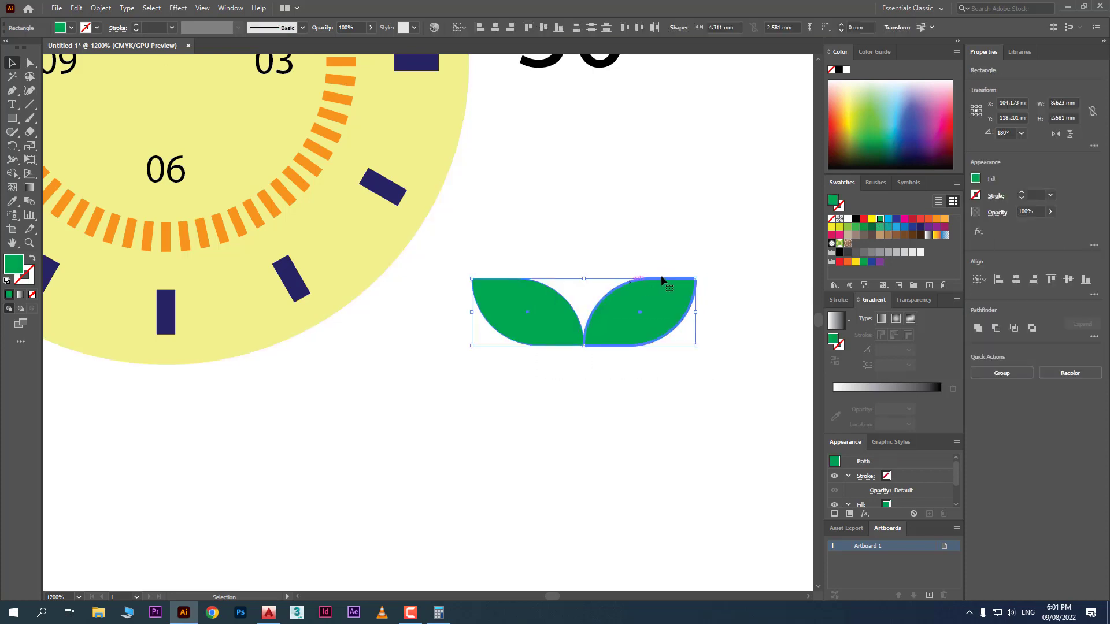
left_click_drag(698, 277, 488, 272)
left_click(565, 397)
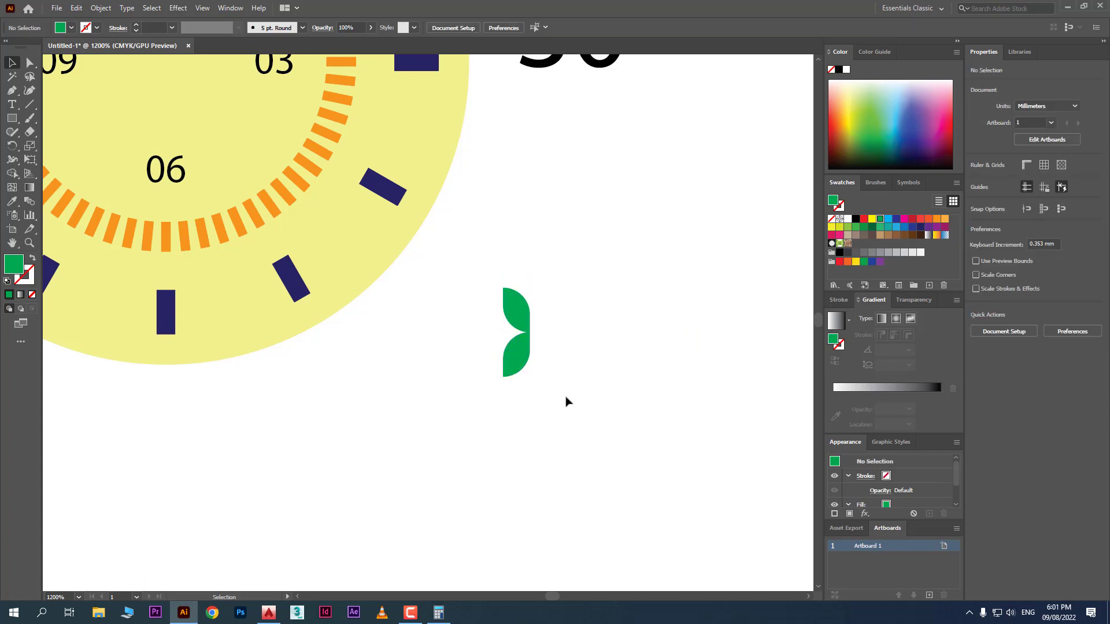
Group the two green leaves and move the group slightly up and to the right
left_click(514, 307)
right_click(514, 313)
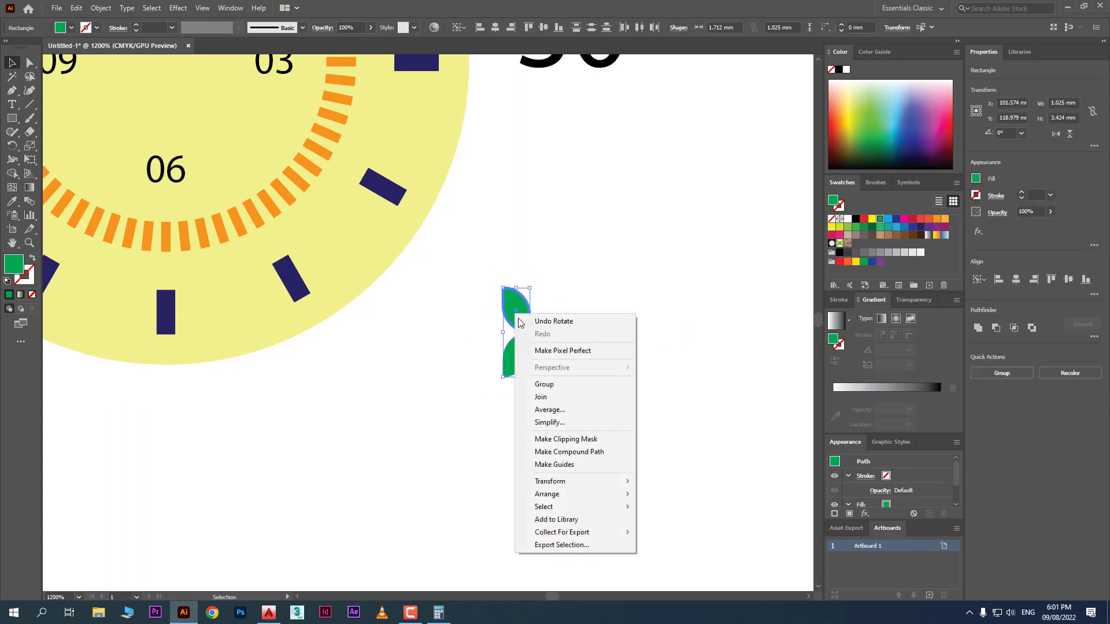
left_click(550, 385)
left_click_drag(531, 338, 575, 247)
left_click(597, 335)
Draw a circle about 8.9 mm in diameter in the empty area below the leaf pair
scroll(580, 324, "down", 2)
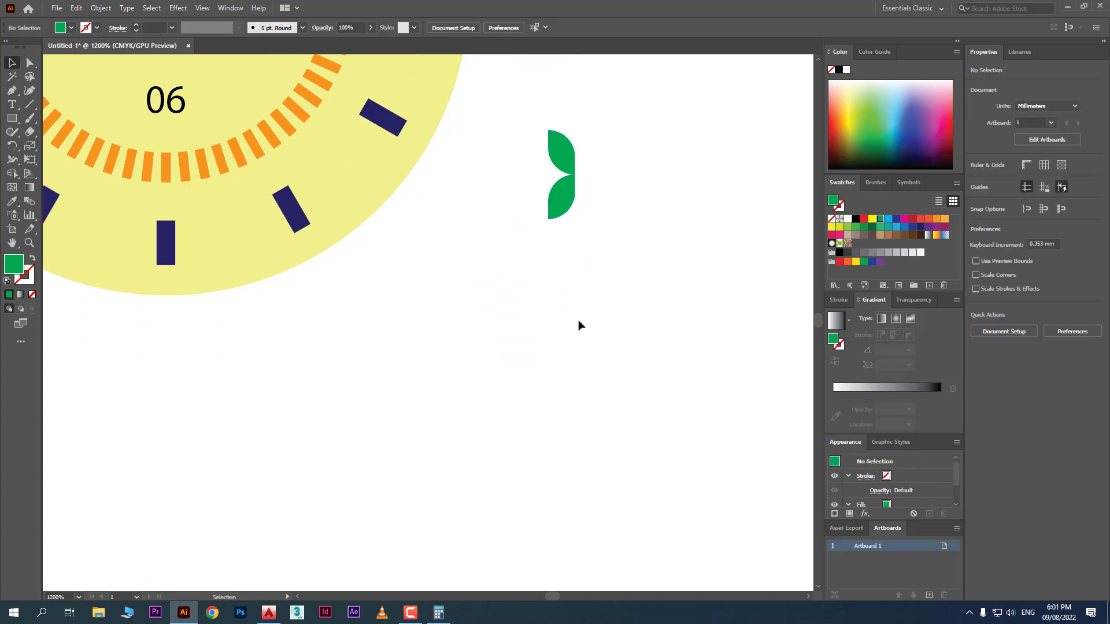
left_click_drag(12, 118, 45, 146)
mouse_move(405, 328)
left_mouse_down()
mouse_move(624, 520)
mouse_move(638, 557)
left_mouse_up()
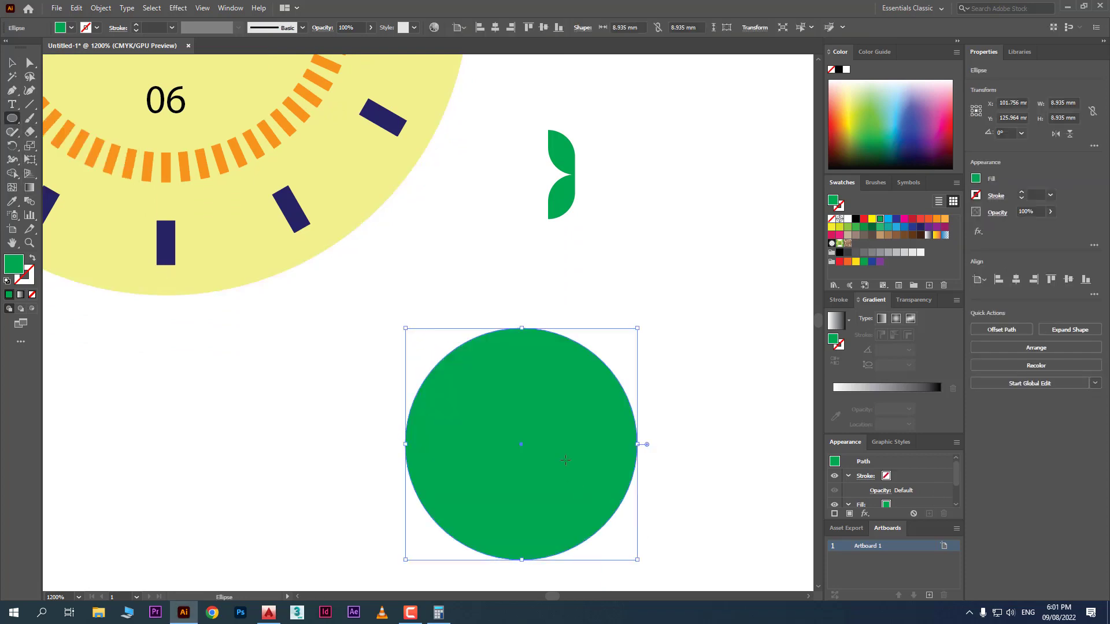
Swap the circle's green fill to its stroke and set the stroke weight to 0.25 pt
scroll(408, 346, "down", 2)
scroll(408, 345, "up", 1)
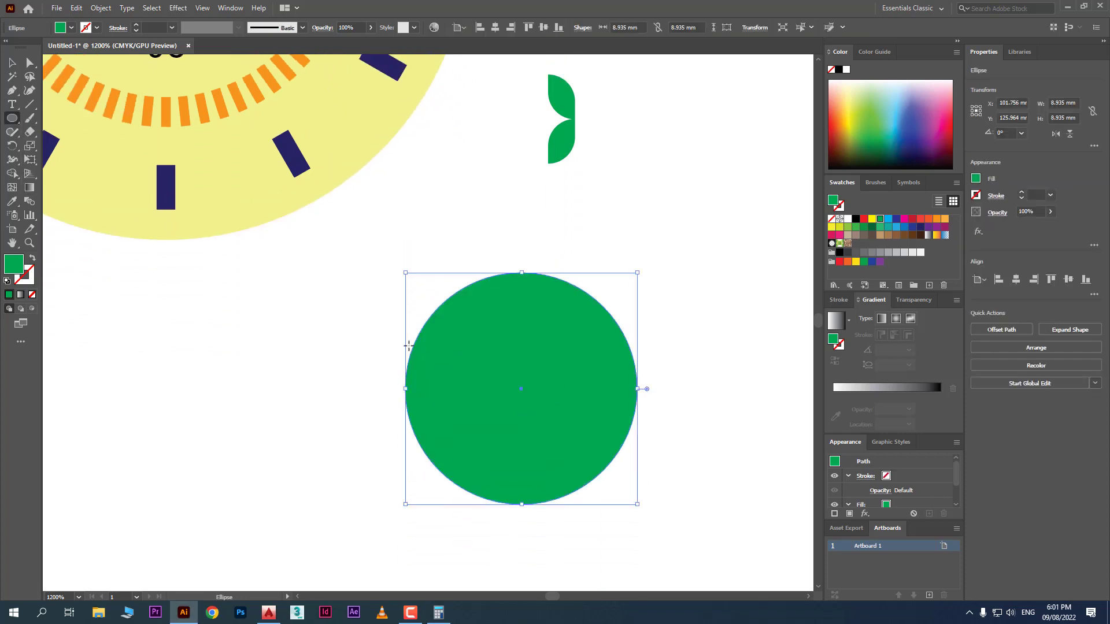
left_click(32, 258)
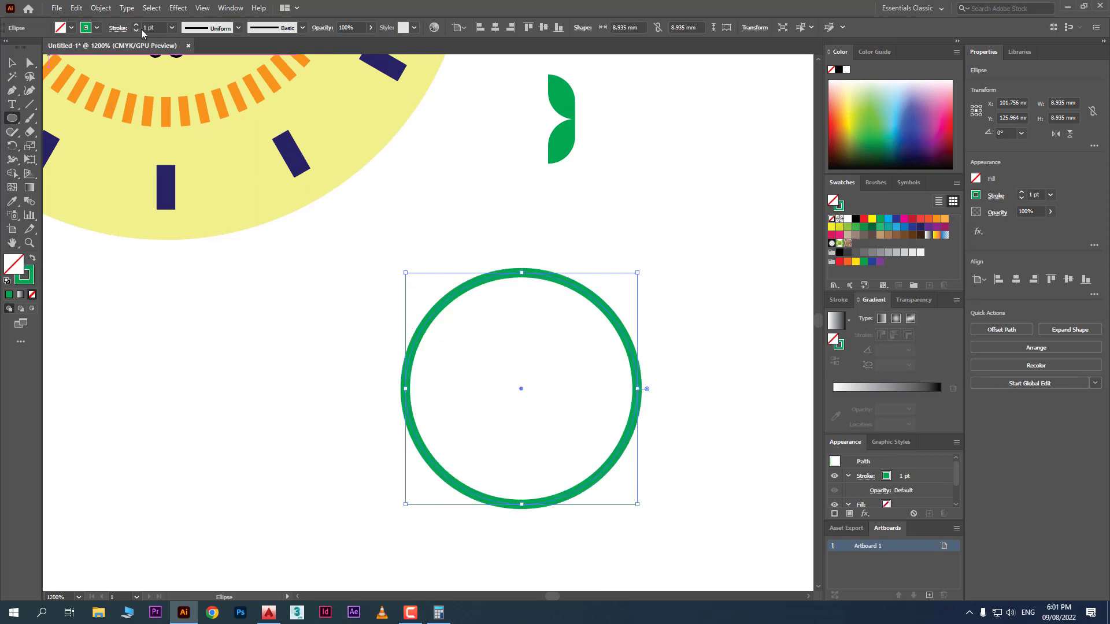
left_click(171, 28)
left_click(184, 41)
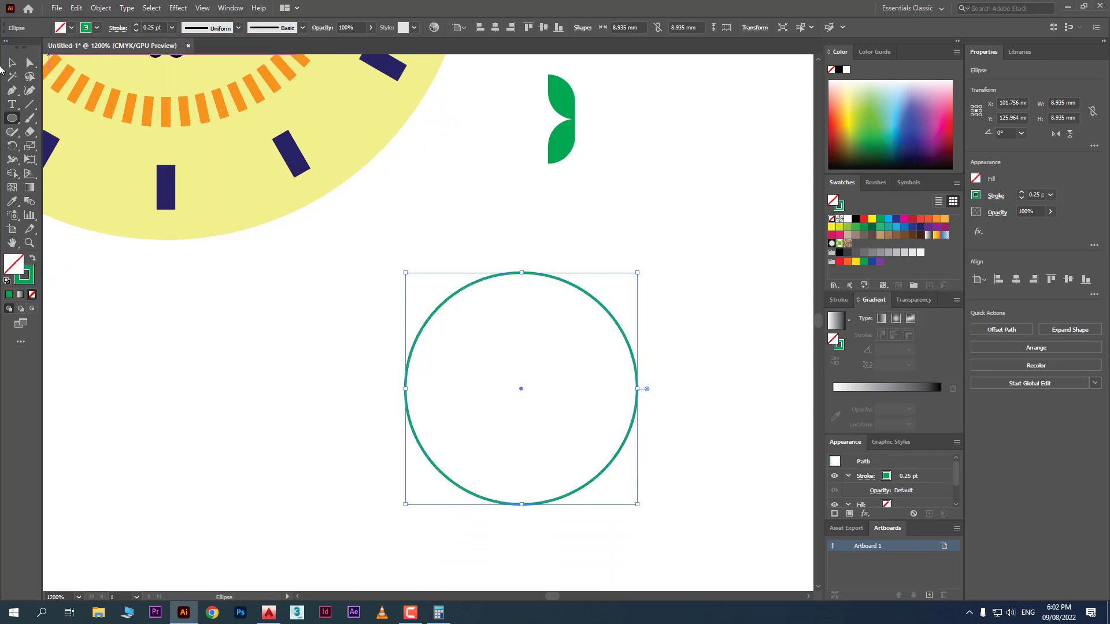
Move the leaf pair onto the top of the circle and center the two horizontally on each other
left_click(12, 63)
left_click(647, 223)
left_click_drag(573, 141, 530, 290)
left_click_drag(580, 241, 498, 318)
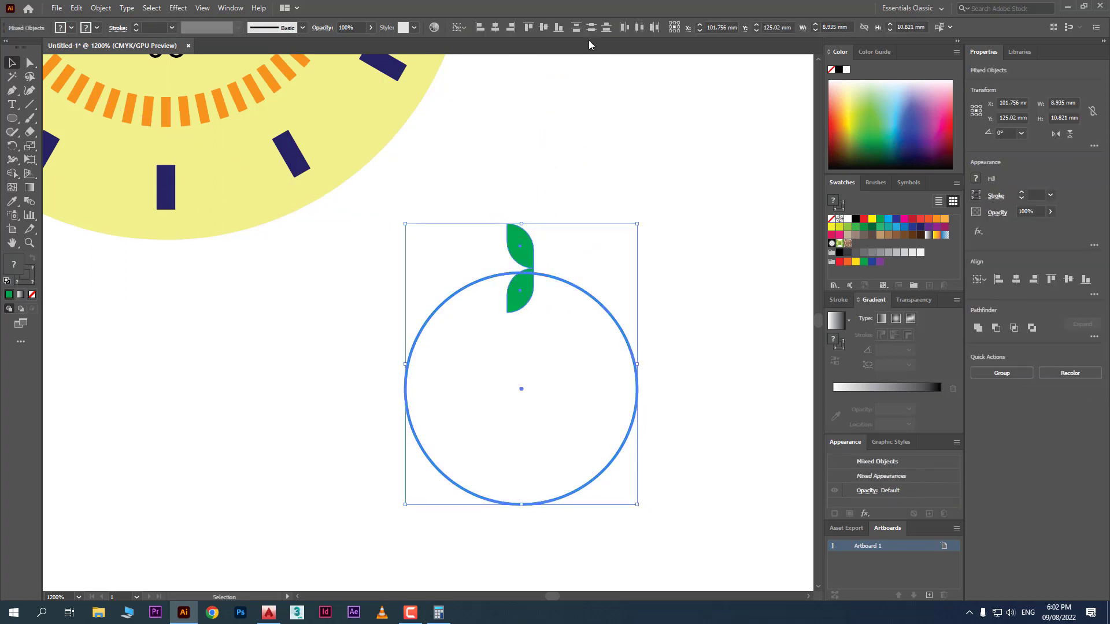
left_click(498, 27)
left_click(532, 235)
Scale the leaf pair down to about 0.8 by 2.6 mm and seat its joint on the circle's top edge
scroll(501, 314, "up", 1)
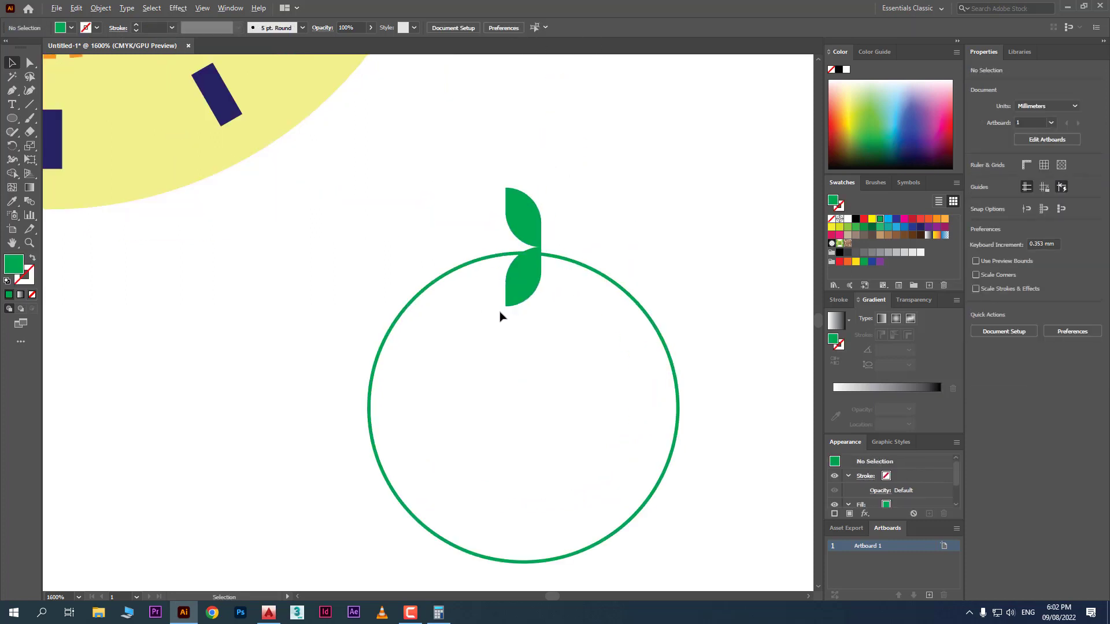
mouse_move(537, 218)
left_mouse_down()
mouse_move(528, 223)
mouse_move(529, 194)
mouse_move(526, 206)
left_mouse_up()
left_click(516, 250)
left_click(518, 237)
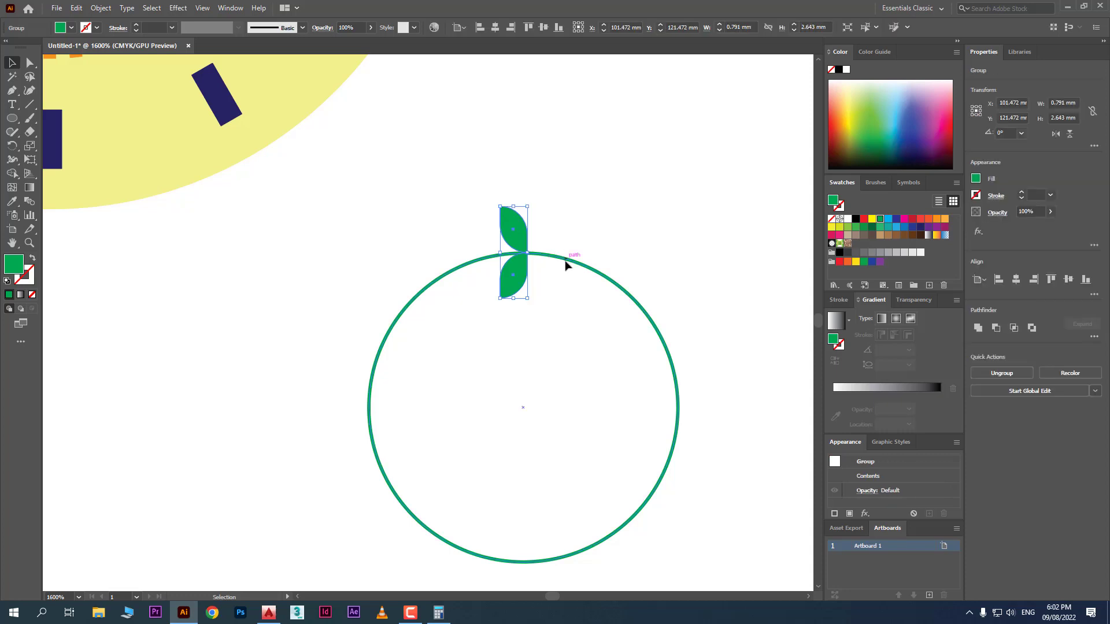
Make a rotated copy of the leaf pair around the circle's center at an angle of 360/30
scroll(565, 265, "down", 1)
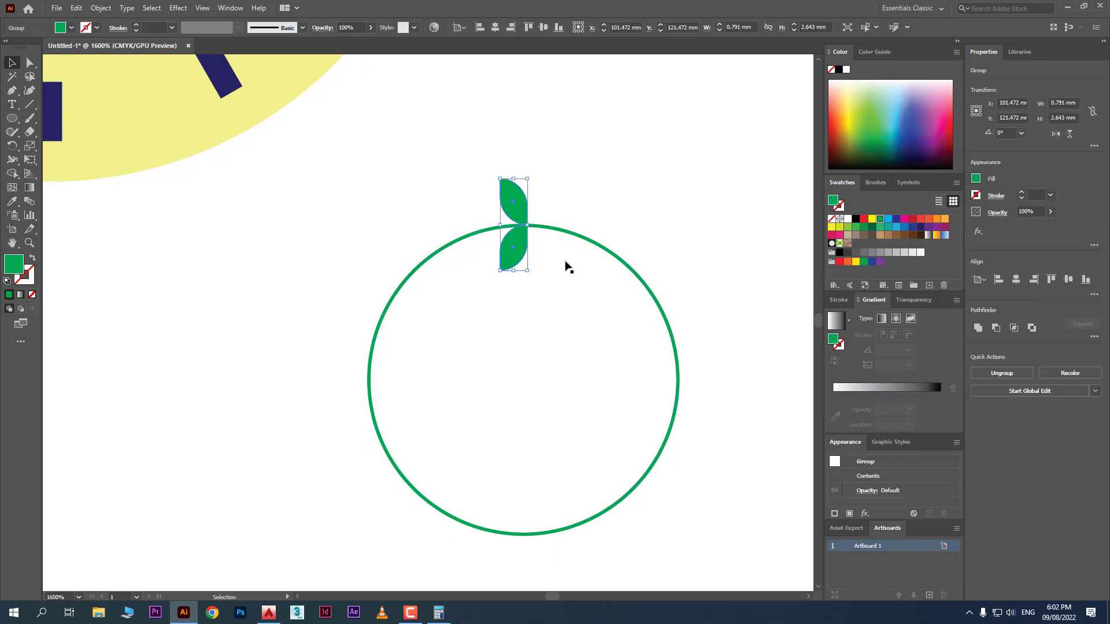
key("r")
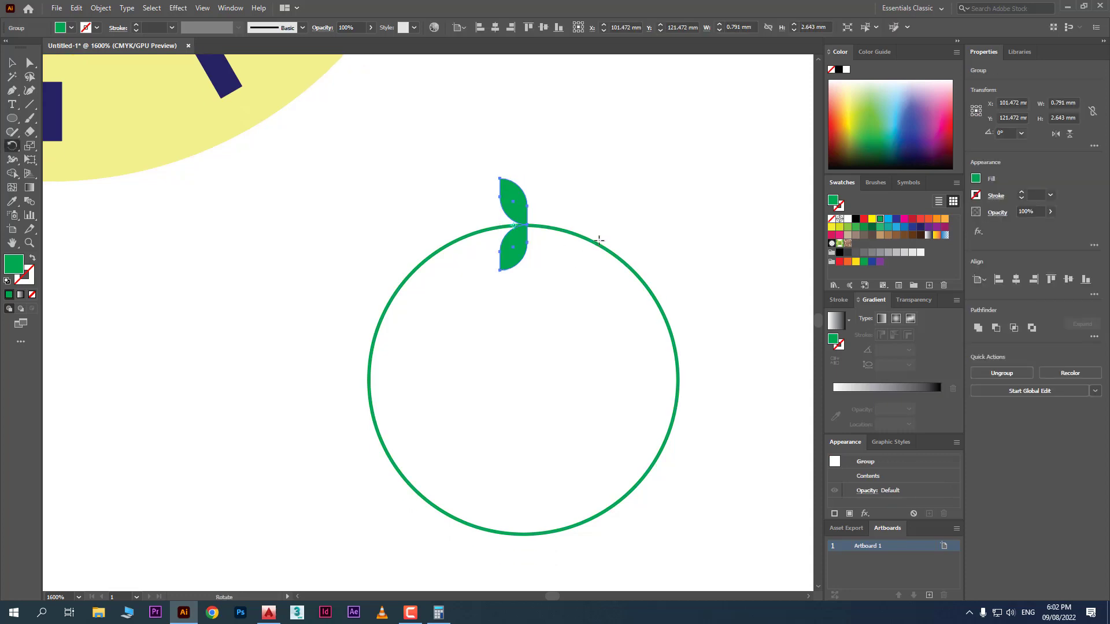
left_click(522, 378, "alt")
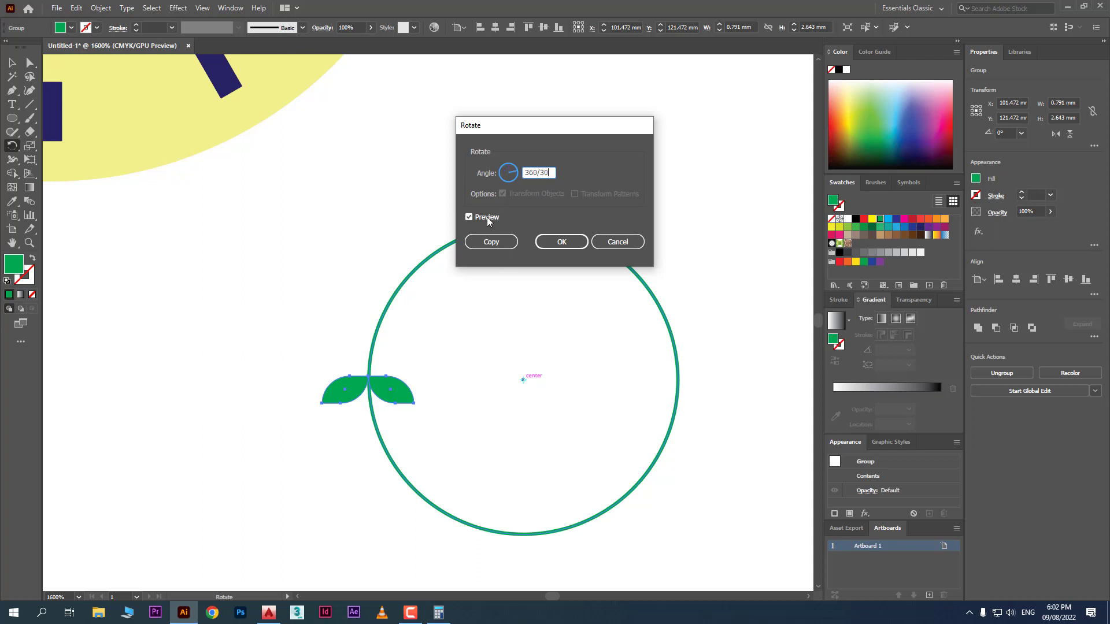
type("360/30")
key("Tab")
left_click(491, 242)
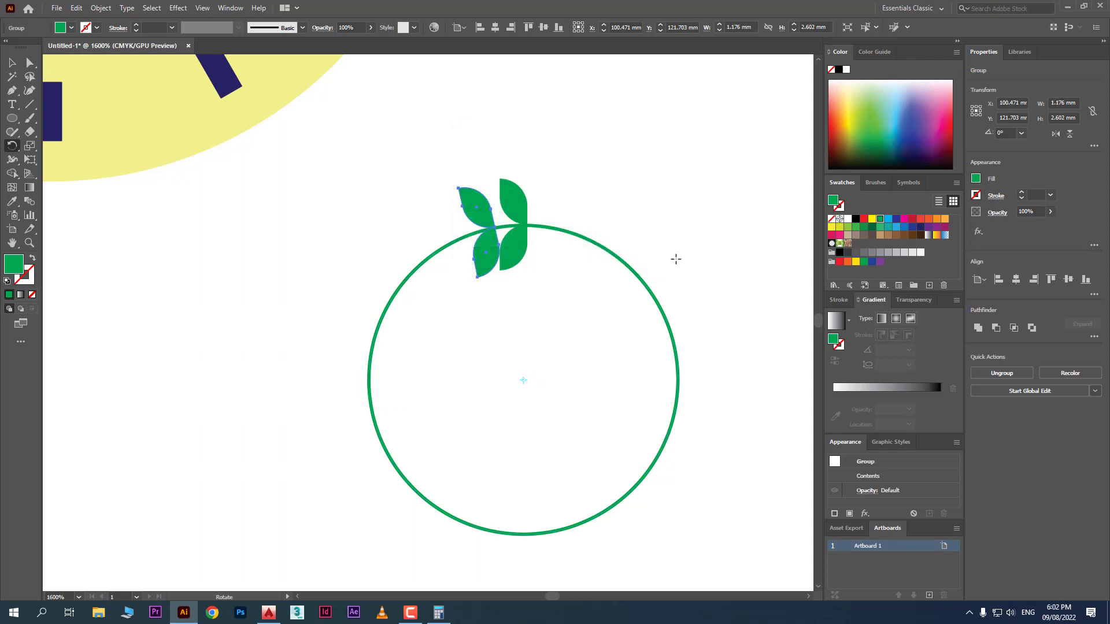
Repeat the rotated copy with Transform Again until 30 leaf pairs complete the wreath around the circle
key("ctrl+d")
key("ctrl+d")
key("ctrl+d")
key("ctrl+d")
key("ctrl+d")
key("ctrl+d")
key("ctrl+d")
key("ctrl+d")
key("ctrl+d")
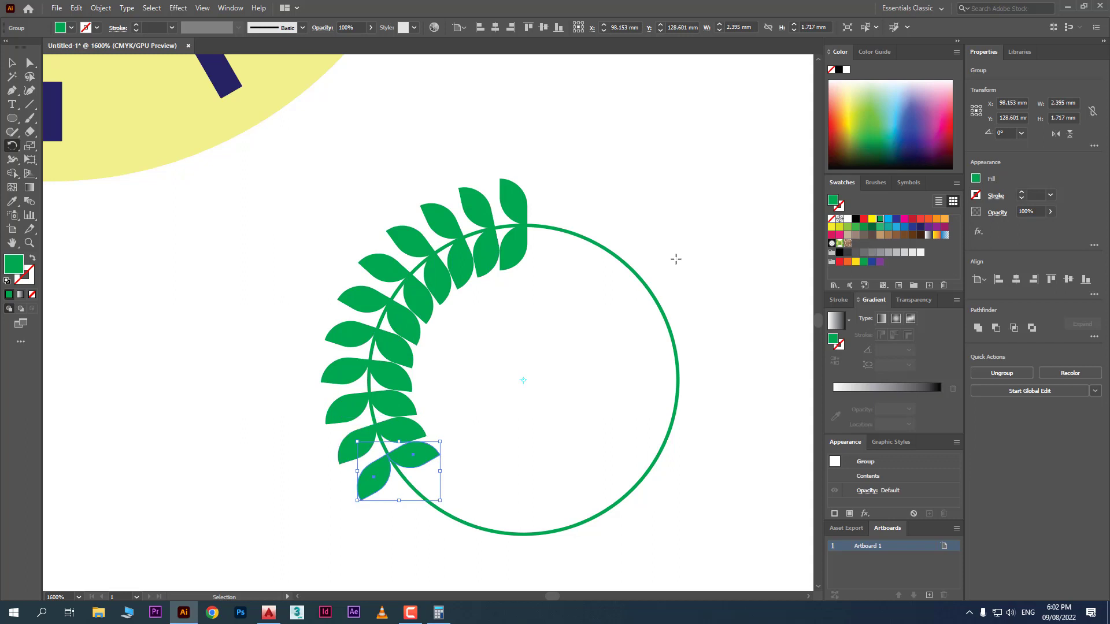
key("ctrl+d")
key("ctrl+d")
key("ctrl+d")
key("ctrl+d")
key("ctrl+d")
key("ctrl+d")
key("ctrl+d")
key("ctrl+d")
key("ctrl+d")
key("ctrl+d")
key("ctrl+d")
key("ctrl+d")
key("ctrl+d")
key("ctrl+d")
key("ctrl+d")
key("ctrl+d")
key("ctrl+d")
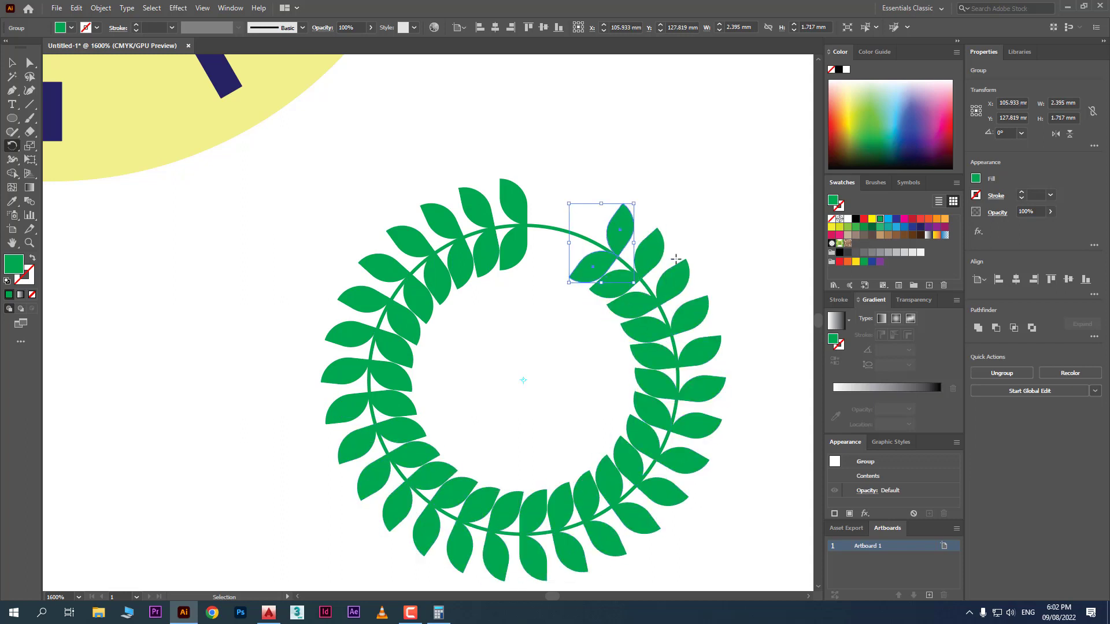
key("ctrl+d")
key("ctrl+d")
Draw a curved stem about 0.9 by 2.4 mm rising from the wreath's top with the Curvature tool, and swap its green fill to the stroke
scroll(676, 260, "down", 2)
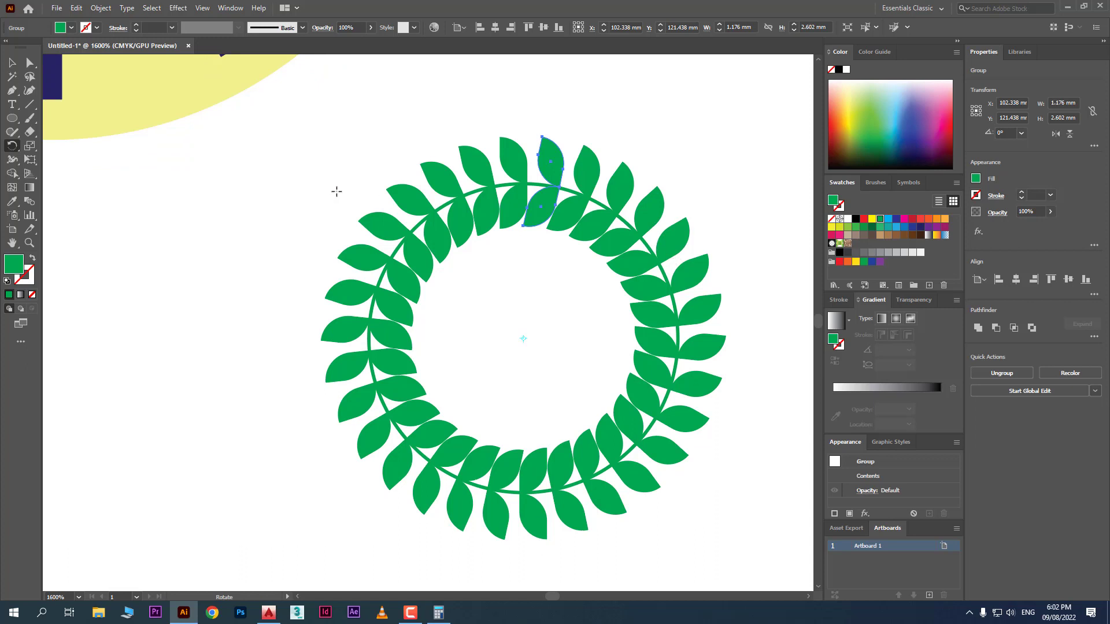
key("shift+grave")
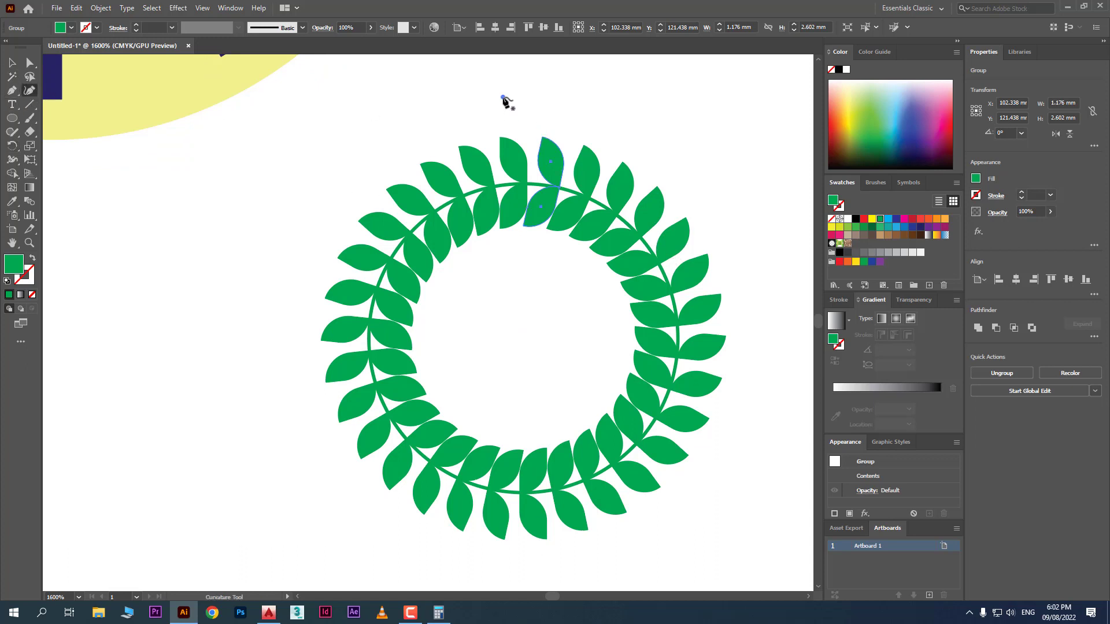
left_click(503, 97)
left_click(529, 144)
left_click(533, 181)
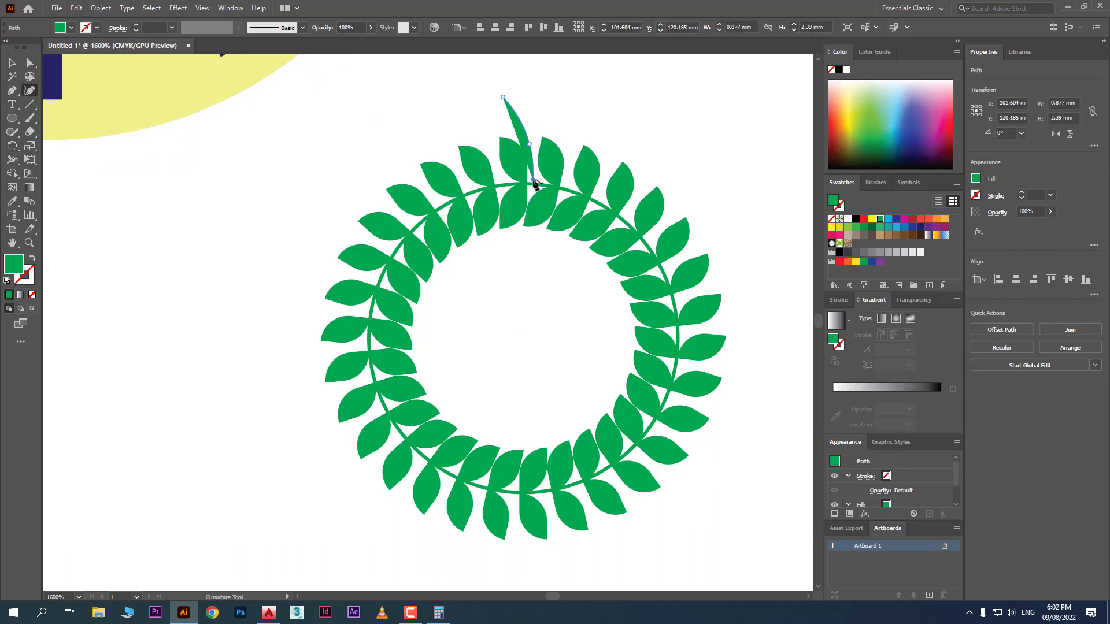
left_click(32, 258)
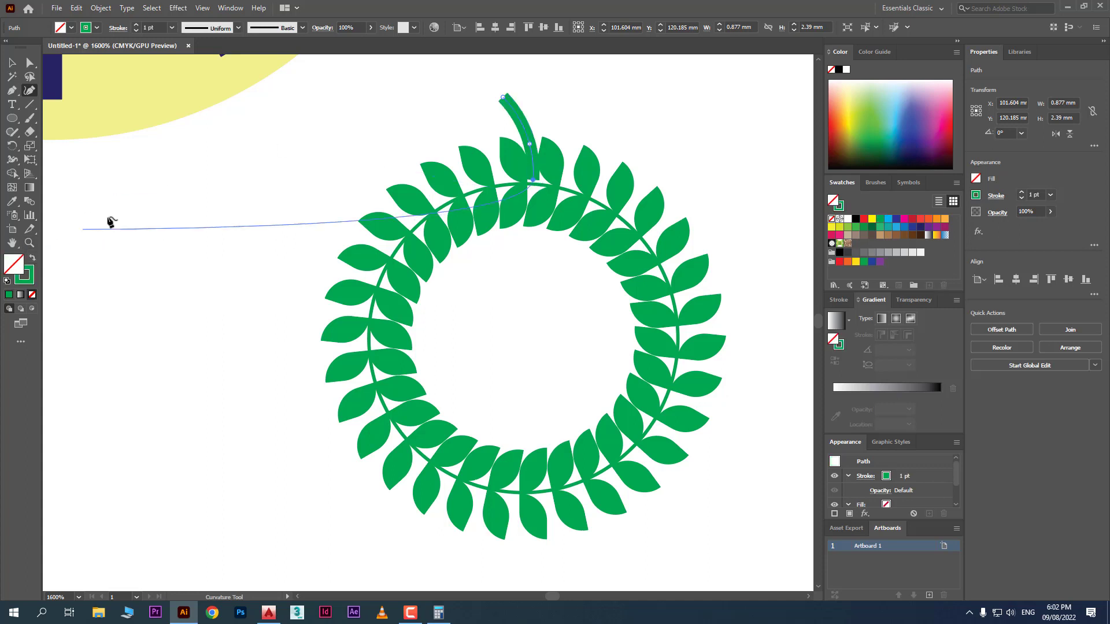
left_click(12, 62)
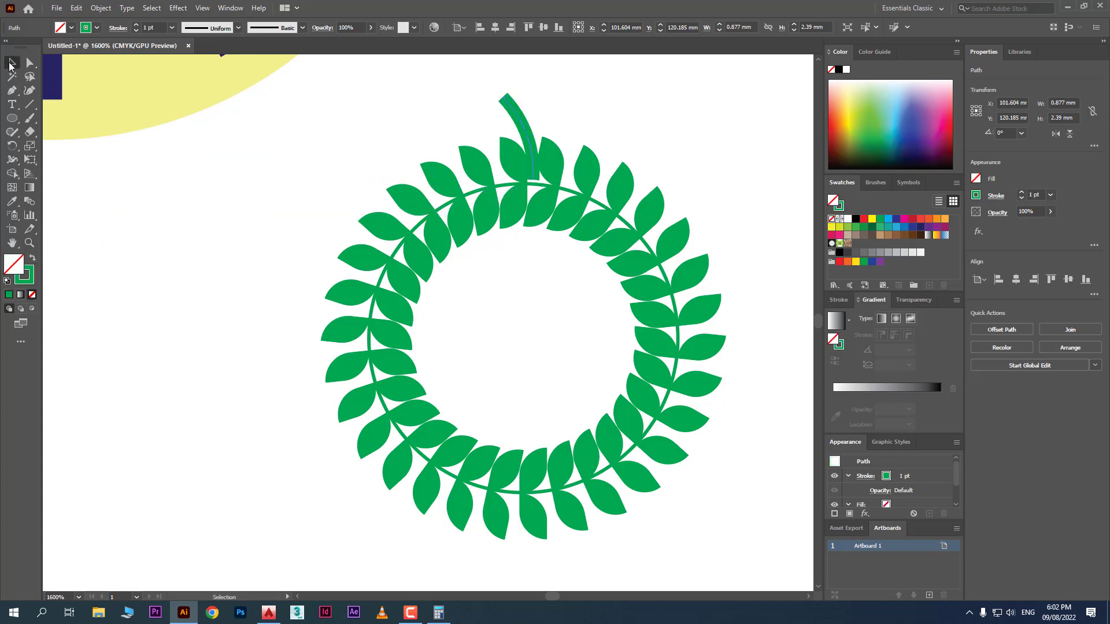
Give the curved stem an orange stroke of 0.25 pt and deselect it
left_click(97, 27)
left_click(114, 51)
left_click(172, 27)
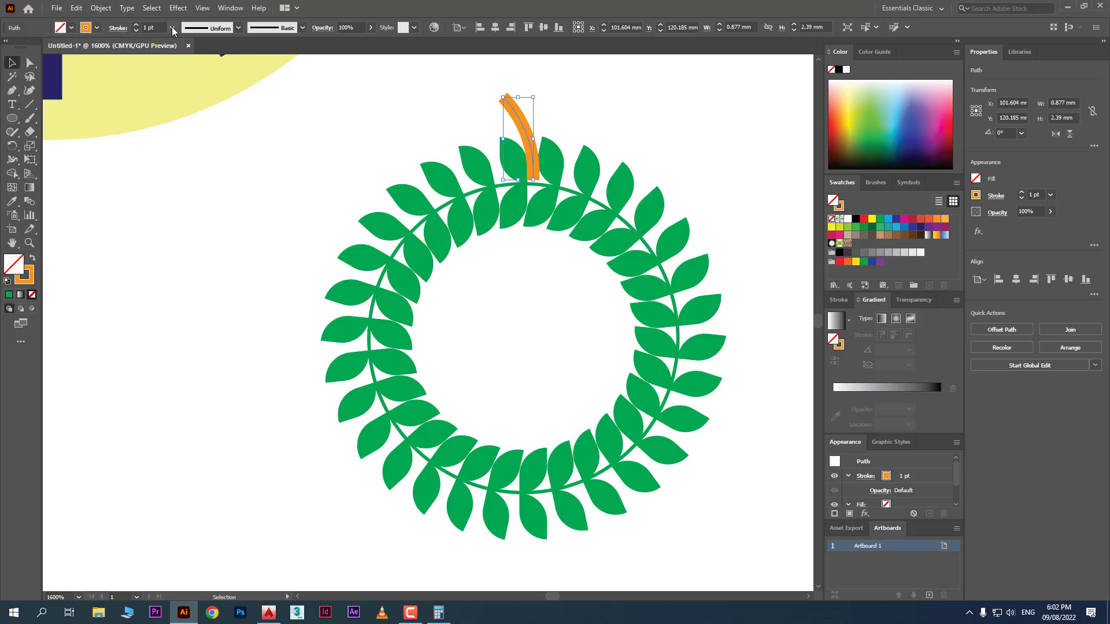
left_click(172, 27)
left_click(183, 41)
left_click(277, 139)
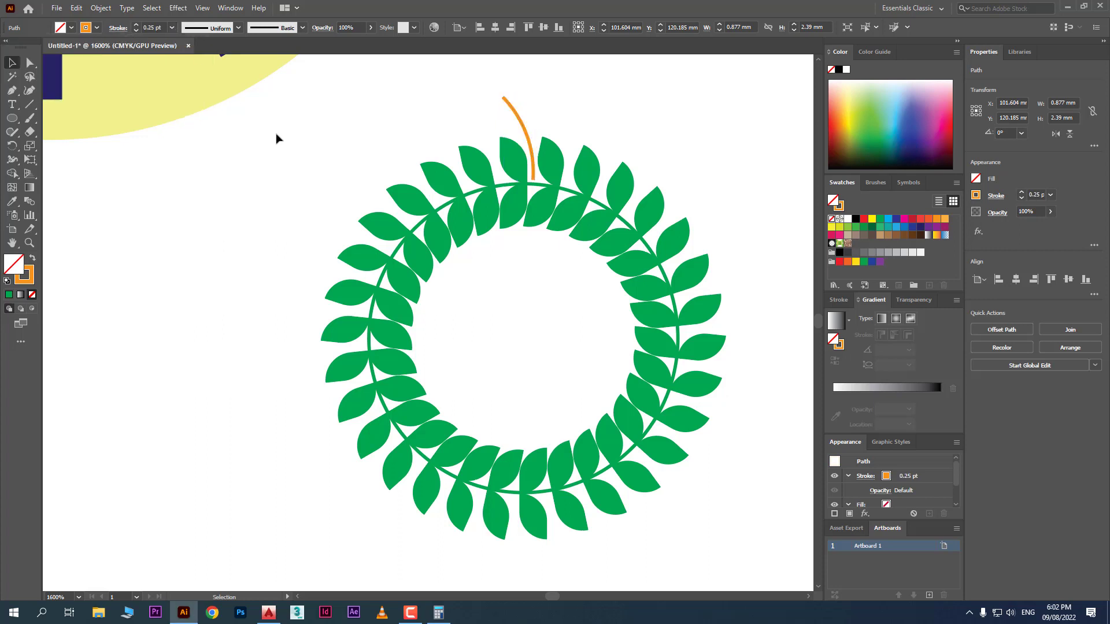
Draw a circle about 0.56 mm in diameter centered near the stem's tip and fill it light orange
left_click(12, 118)
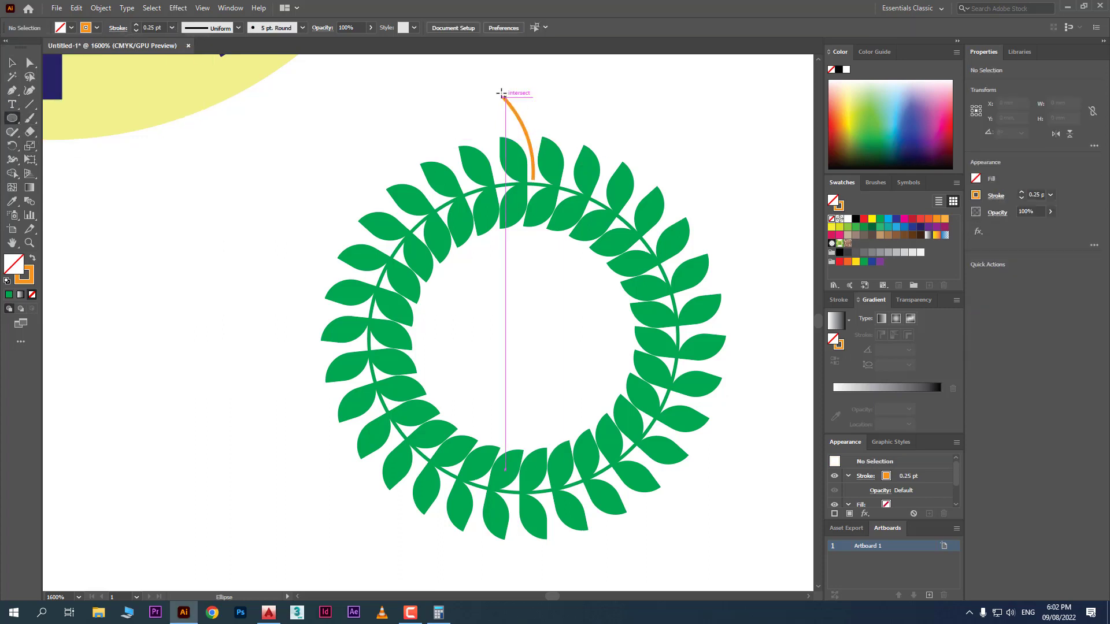
left_click_drag(502, 93, 512, 103)
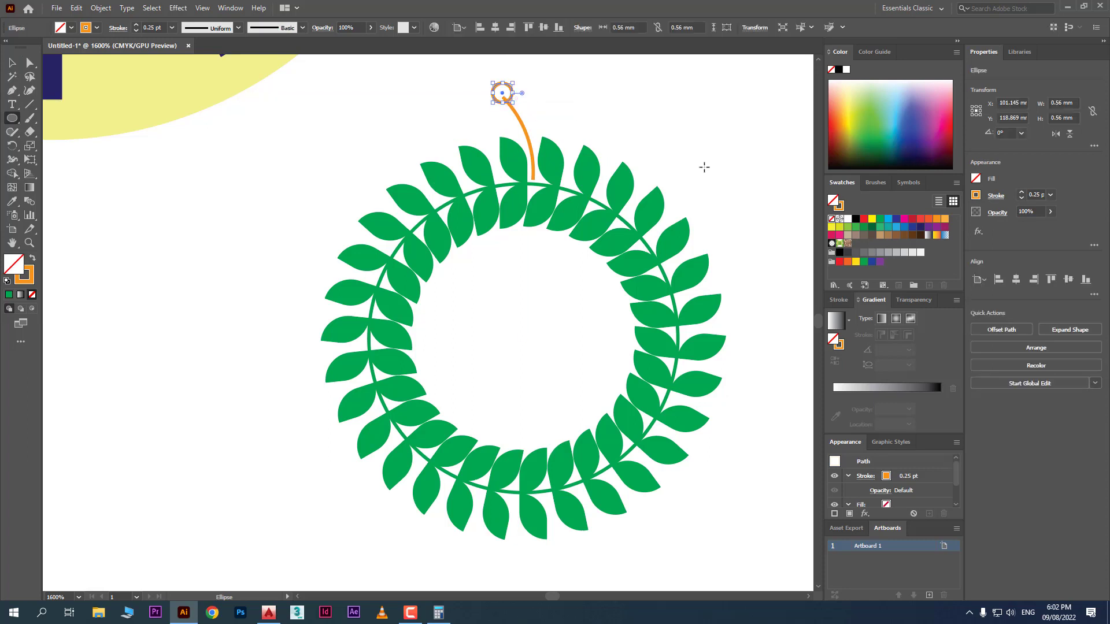
left_click(946, 223)
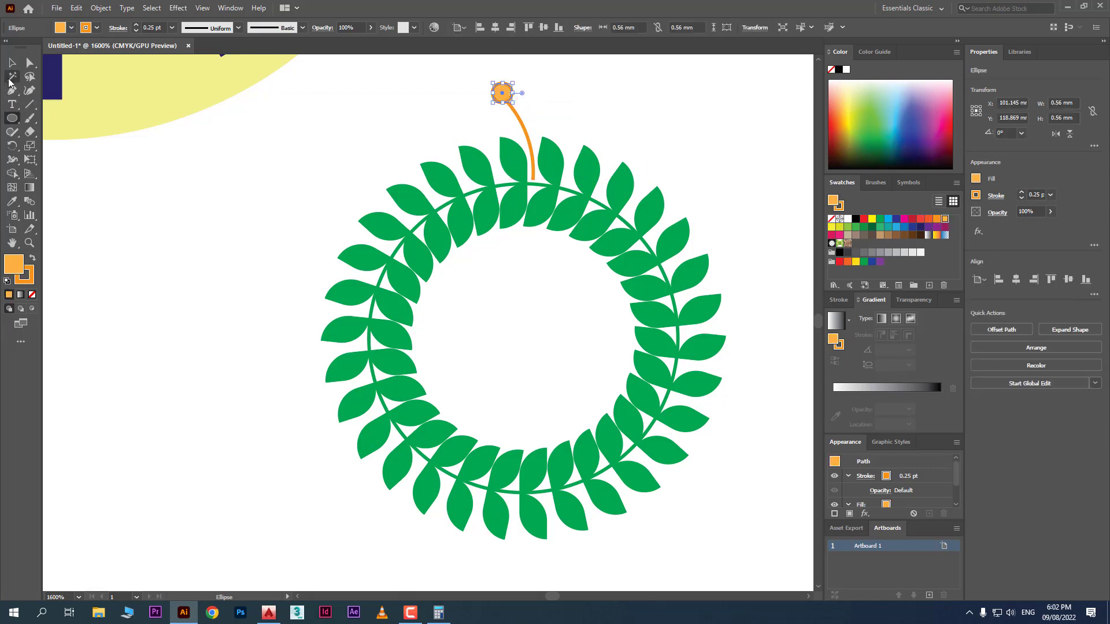
Group the small orange circle with the curved stem
left_click(13, 64)
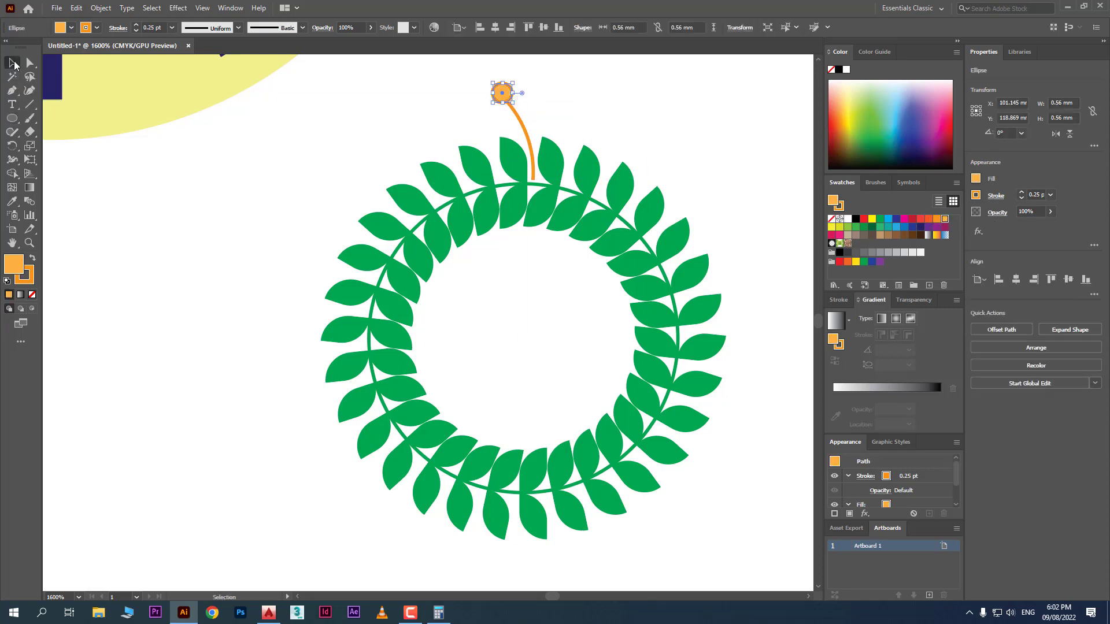
left_click(506, 110, "shift")
right_click(505, 113)
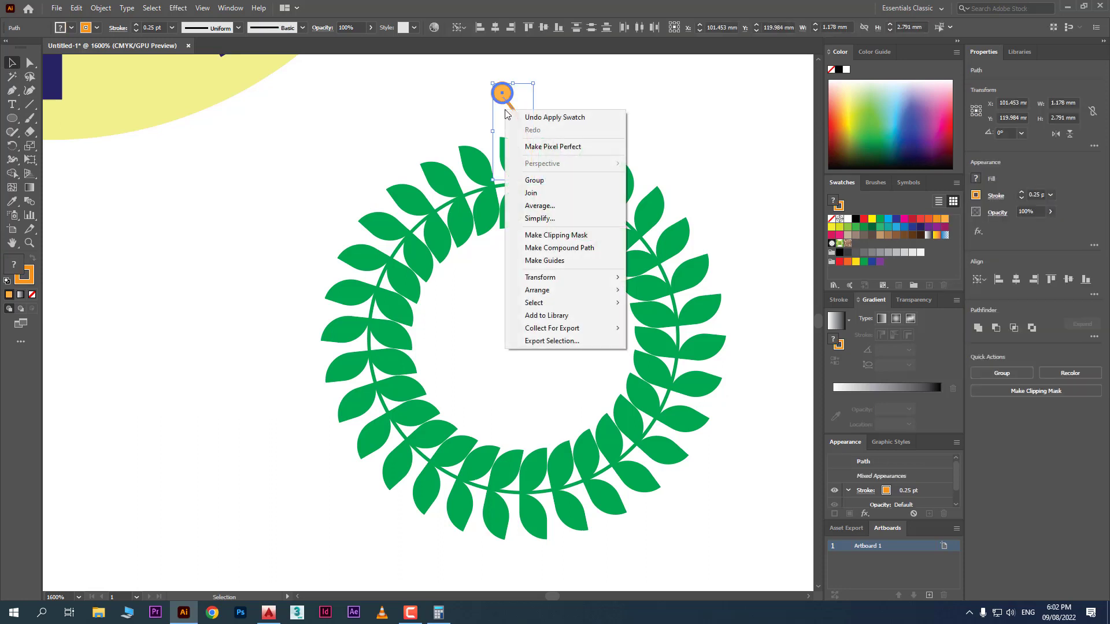
left_click(546, 182)
Make a copy of the orange stem group rotated 12° around the wreath's center
key("r")
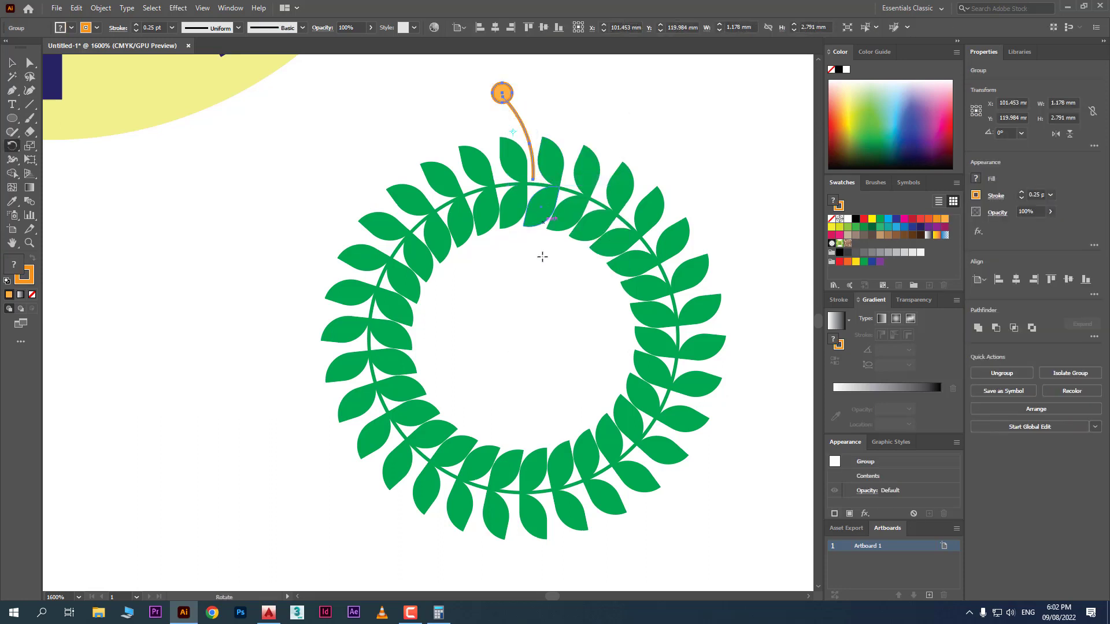
left_click(524, 338, "alt")
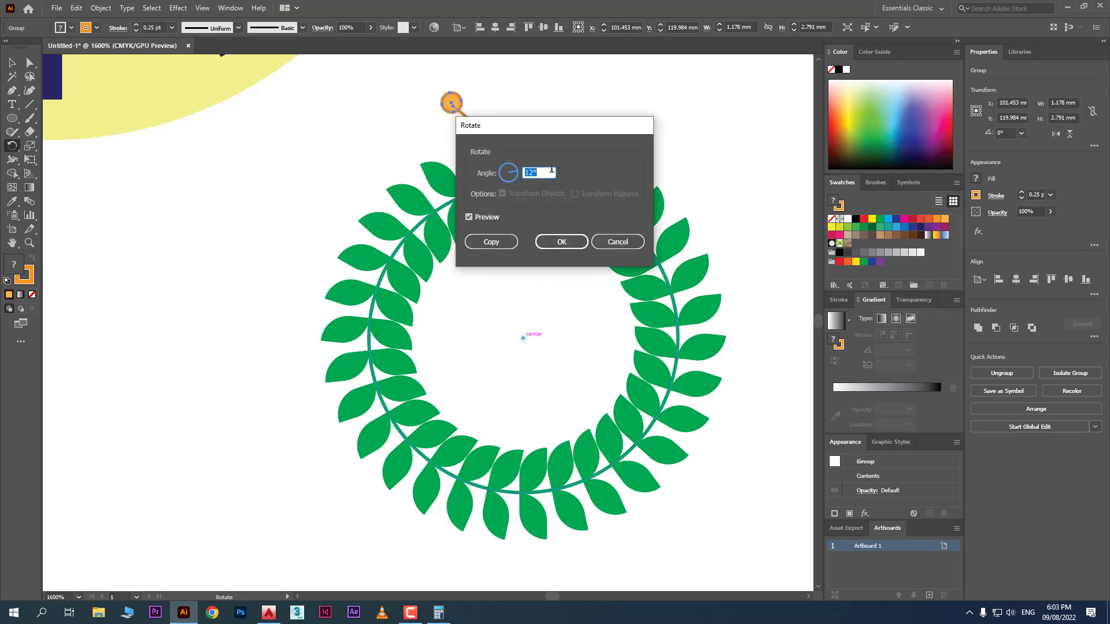
left_click(491, 241)
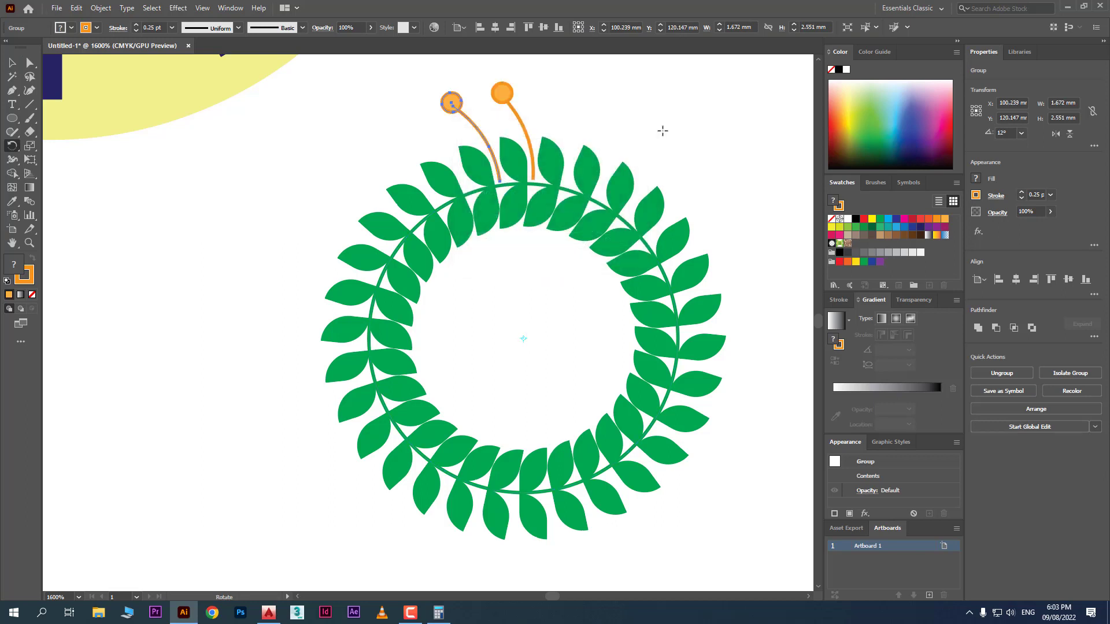
Repeat the 12° rotated copy of the orange stem group until the stems ring the whole wreath
key("ctrl+d")
key("ctrl+d")
key("ctrl+d")
key("ctrl+d")
key("ctrl+d")
key("ctrl+d")
key("ctrl+d")
key("ctrl+d")
key("ctrl+d")
key("ctrl+d")
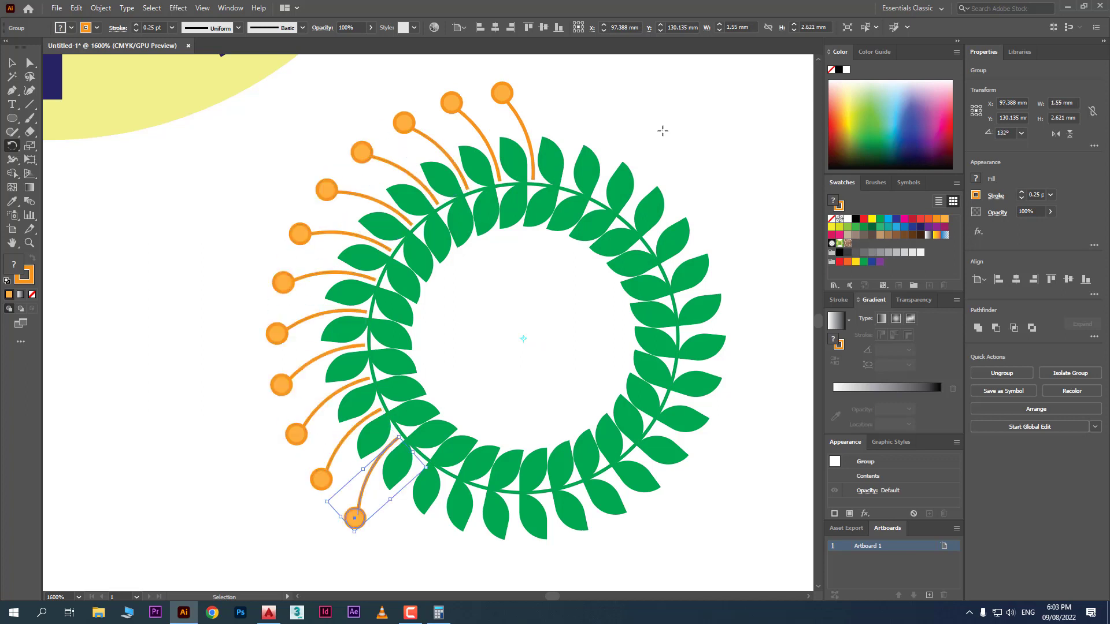
key("ctrl+d")
key("ctrl+d")
key("ctrl+d")
key("ctrl+d")
key("ctrl+d")
key("ctrl+d")
key("ctrl+d")
key("ctrl+d")
key("ctrl+d")
key("ctrl+d")
key("ctrl+d")
key("ctrl+d")
key("ctrl+d")
key("ctrl+d")
key("ctrl+d")
key("ctrl+d")
key("ctrl+d")
key("ctrl+d")
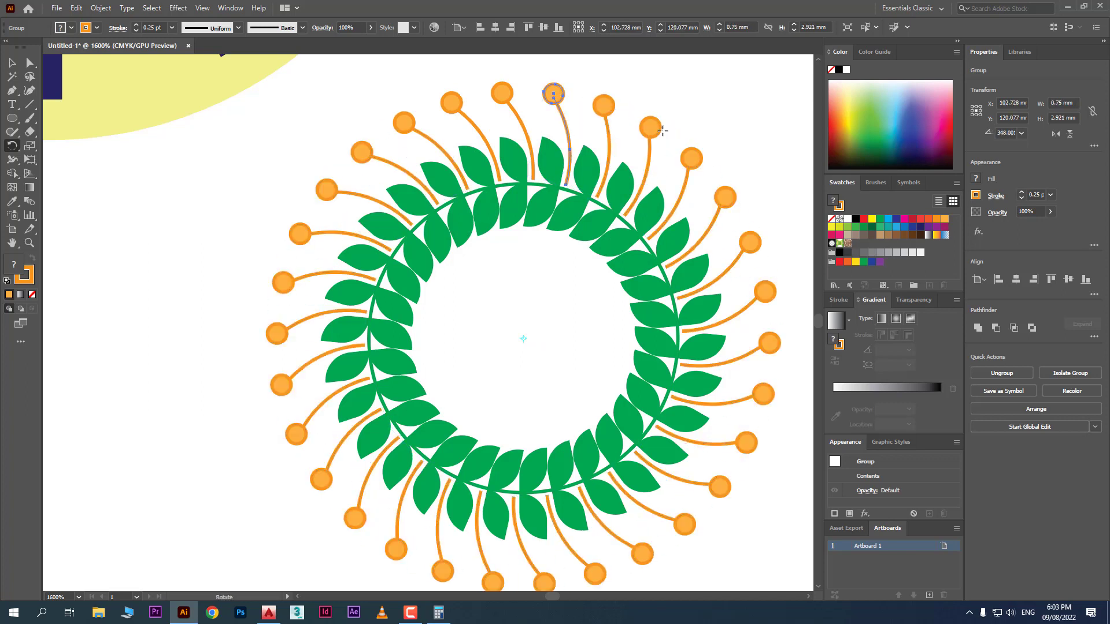
Look over the completed wreath and the clock dial with its angle calculations
scroll(663, 131, "down", 1)
scroll(656, 174, "up", 1)
scroll(650, 219, "down", 1)
scroll(643, 262, "up", 2)
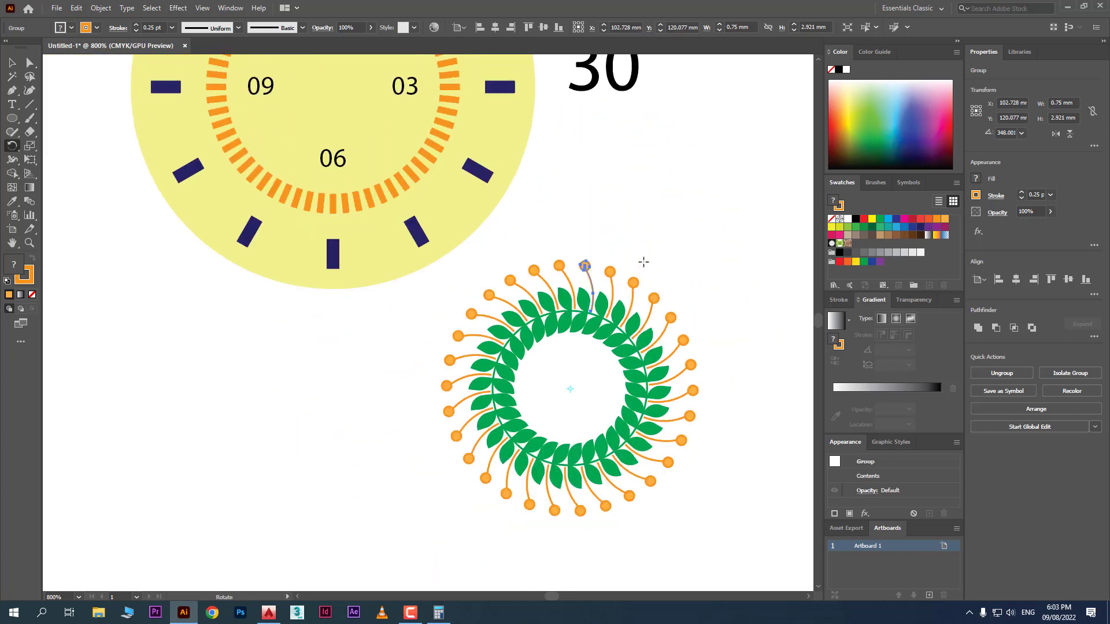
scroll(643, 262, "up", 3)
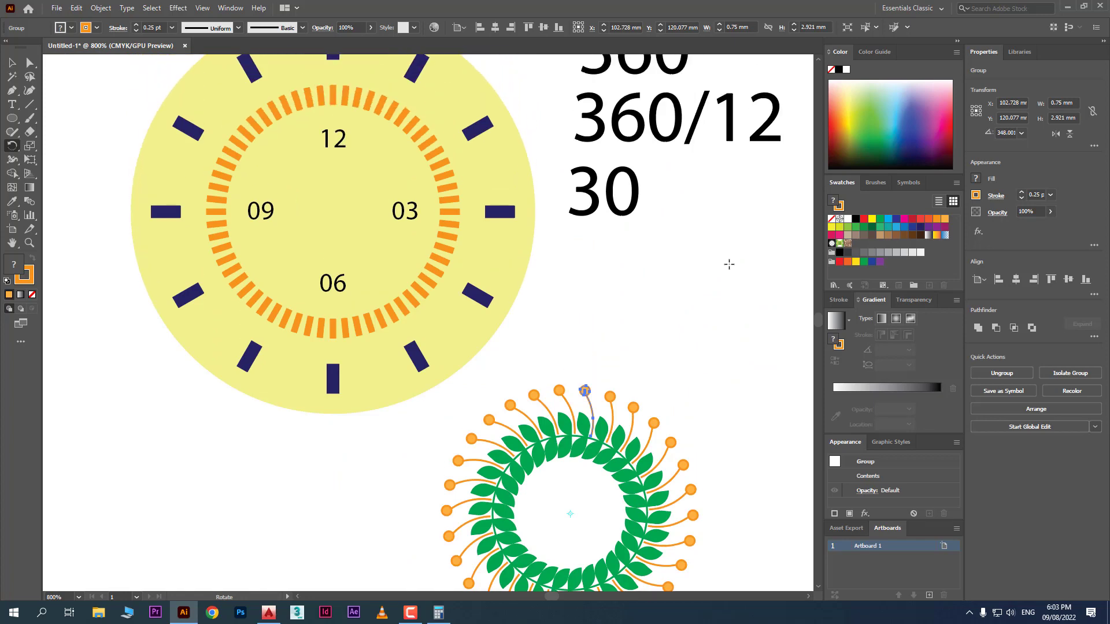
scroll(729, 263, "down", 1)
scroll(736, 255, "up", 1)
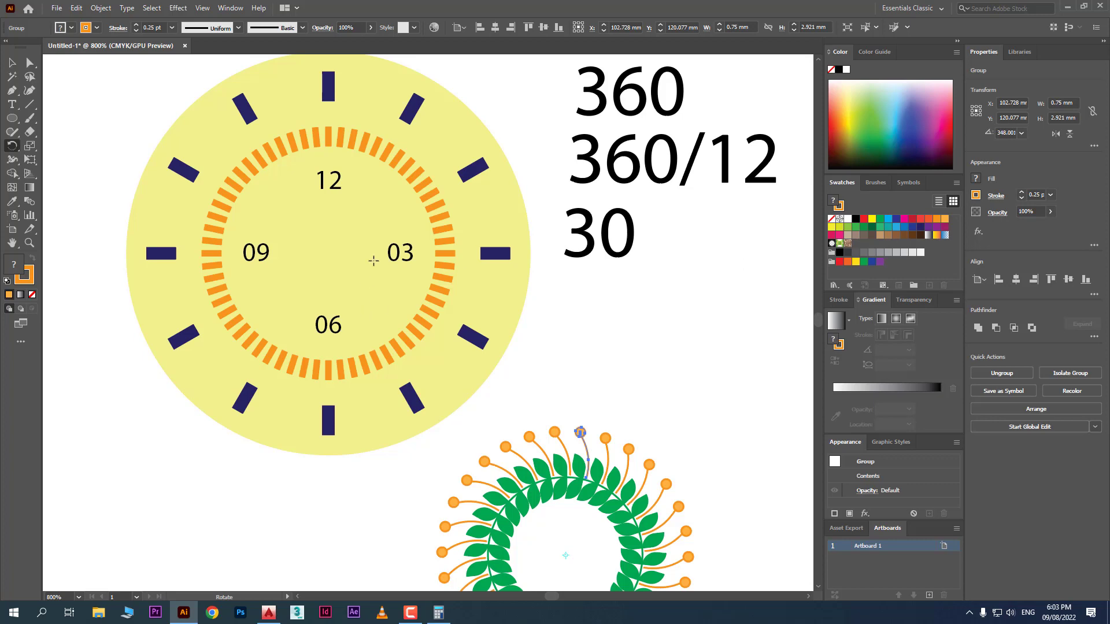
scroll(437, 246, "down", 3)
scroll(438, 246, "up", 1)
scroll(438, 246, "down", 3)
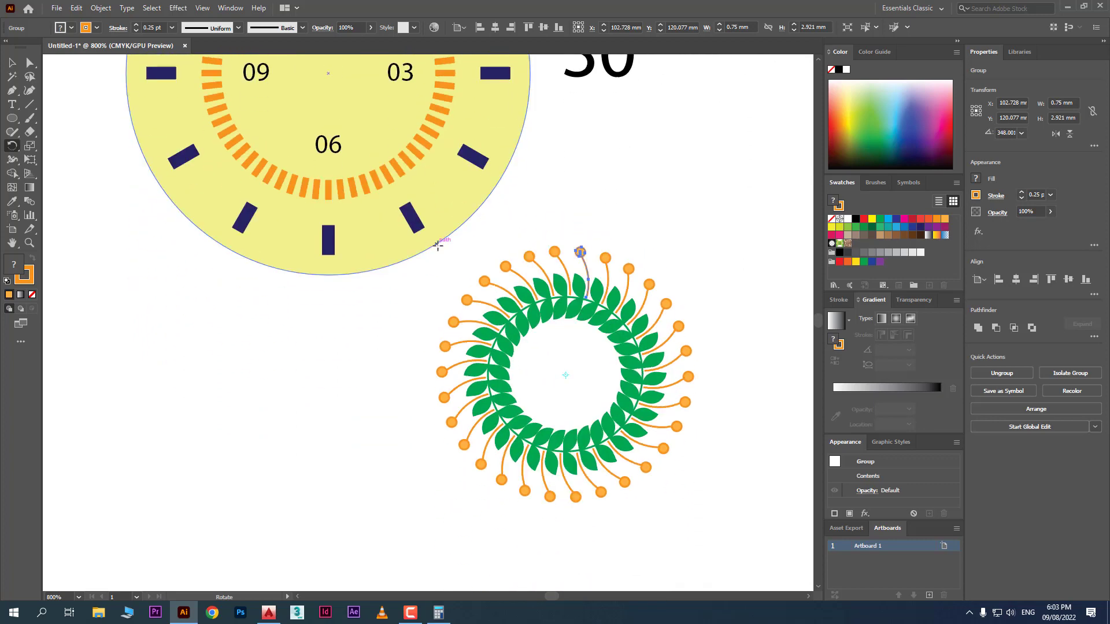
scroll(438, 246, "up", 2)
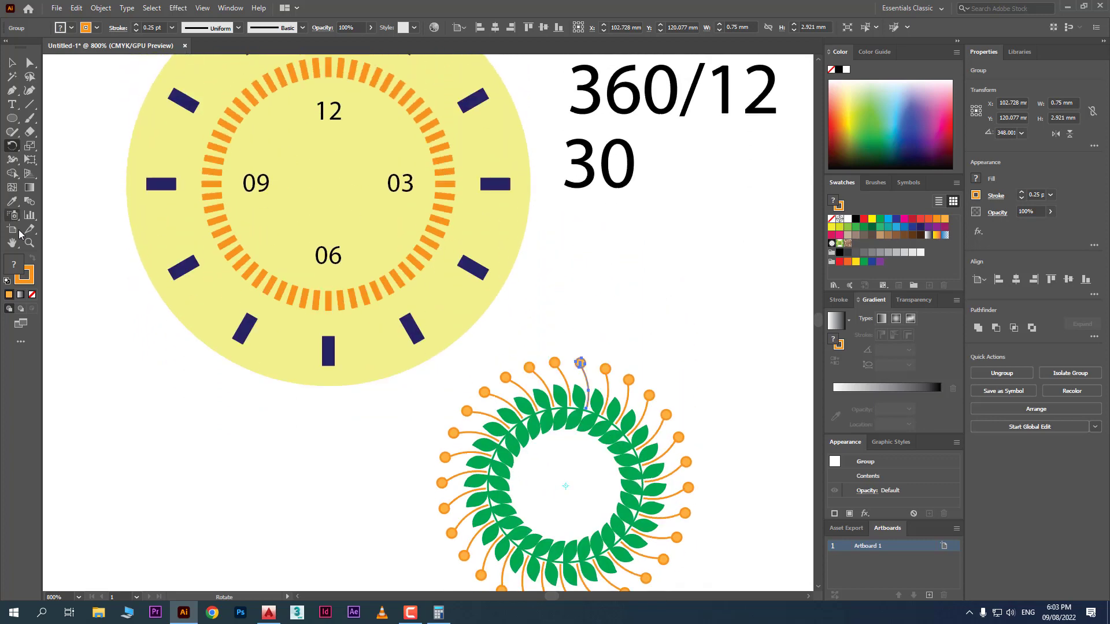
scroll(91, 209, "down", 1)
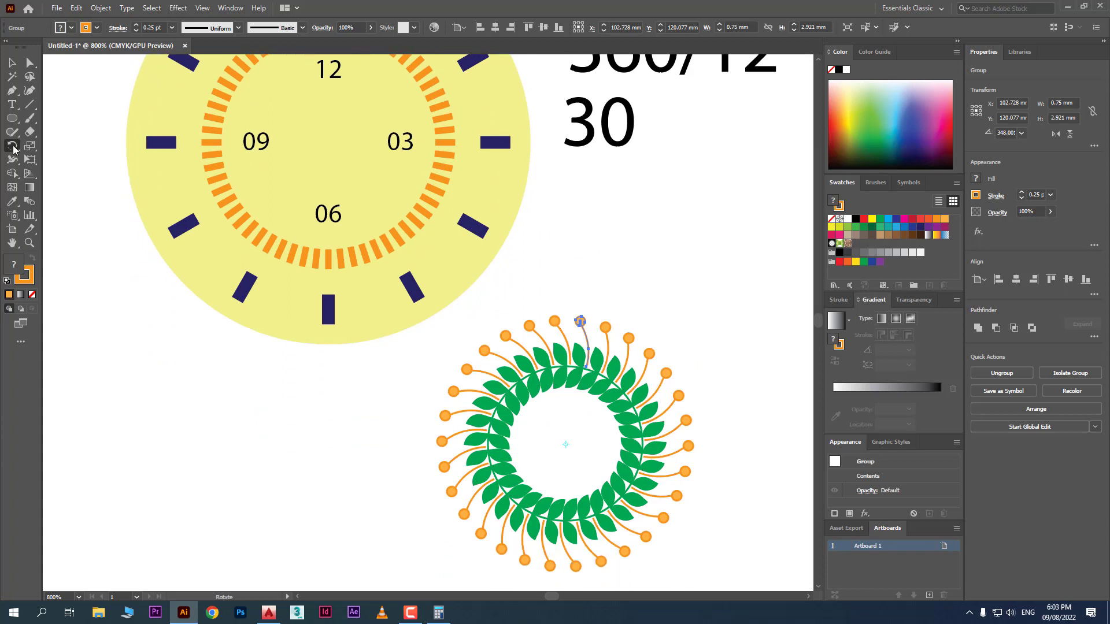
Draw an open two-segment angled path about 4.36 mm wide and 9.91 mm high beneath the clock dial, with no fill
left_click(12, 149)
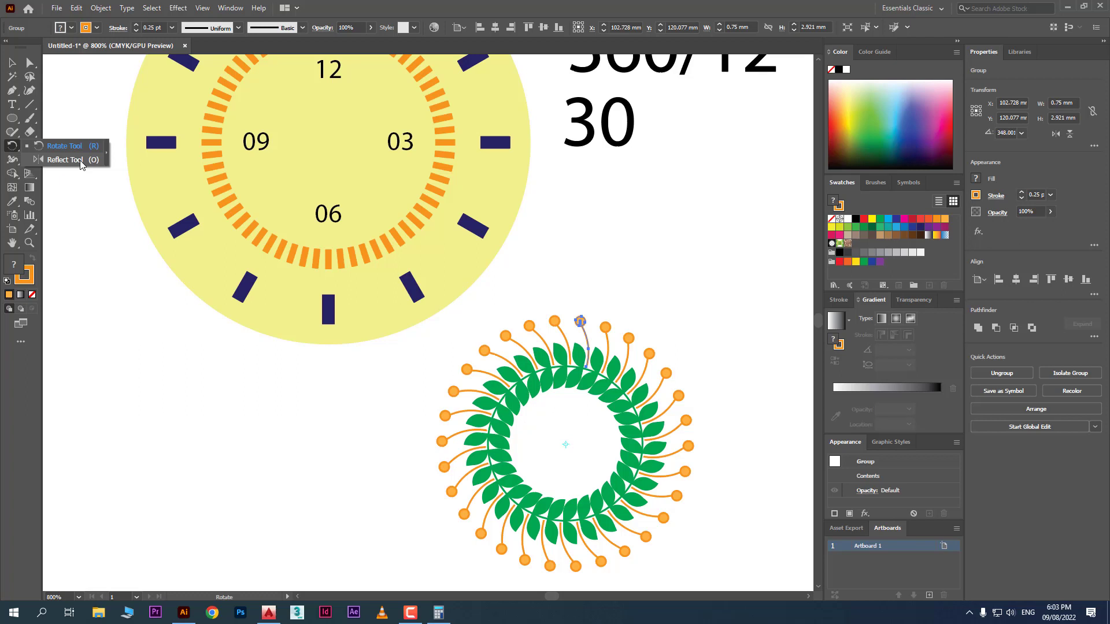
left_click(12, 118)
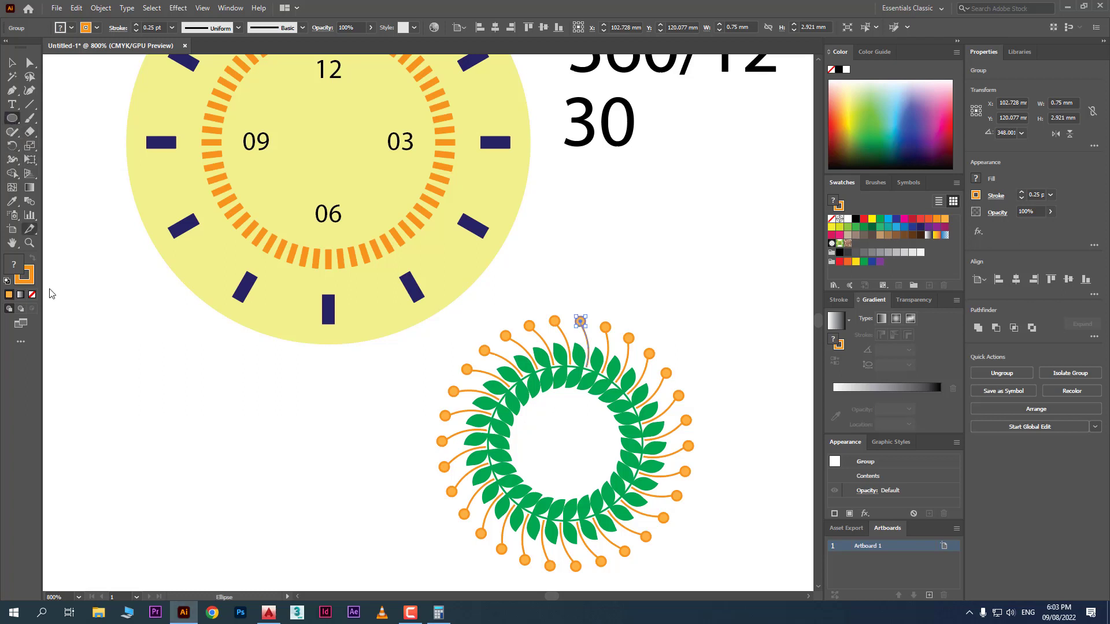
left_click(16, 90)
left_click(201, 370)
left_click(159, 452)
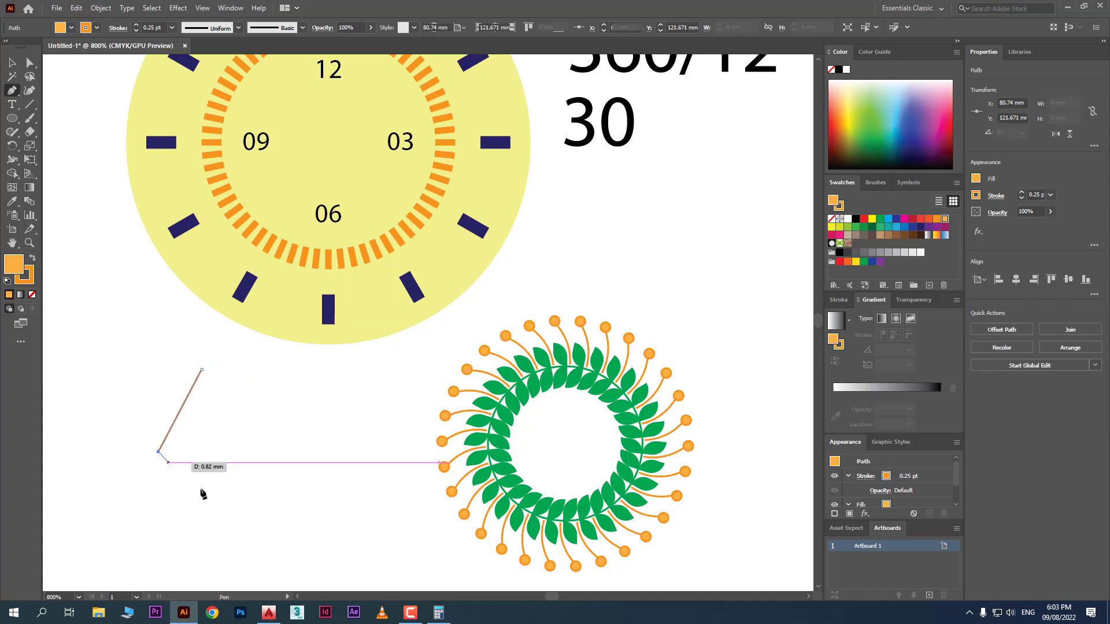
left_click(235, 542)
left_click(11, 63)
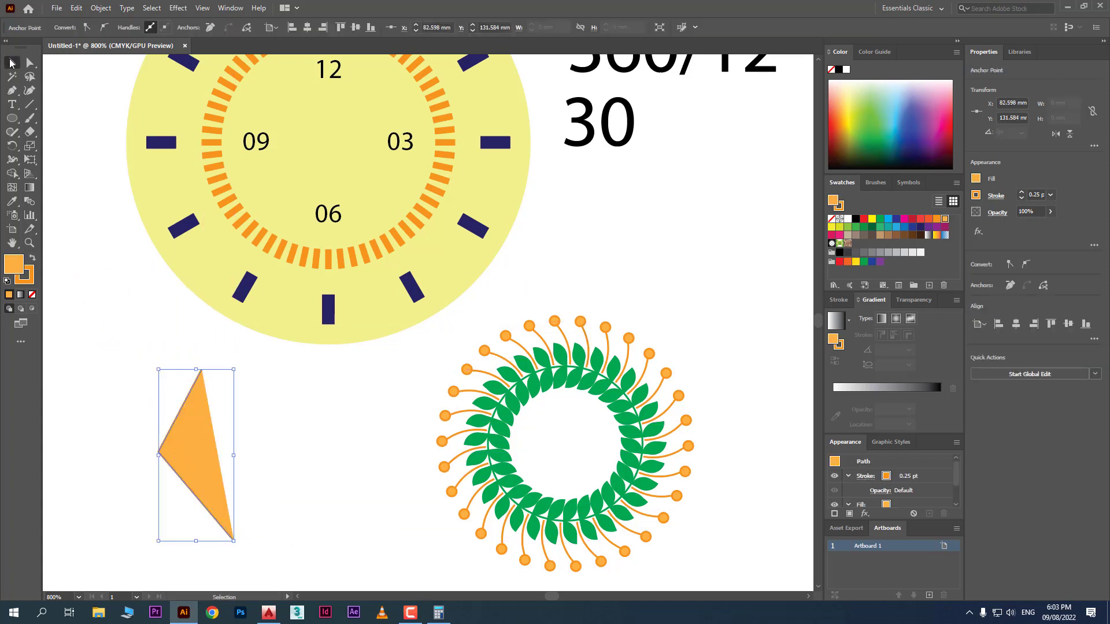
left_click(32, 294)
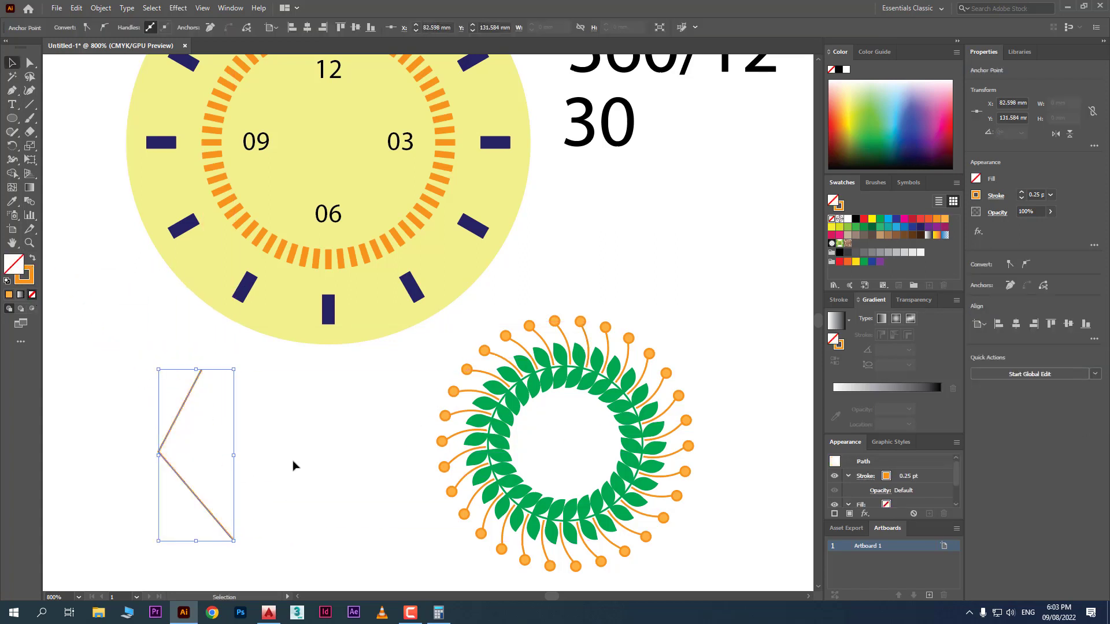
Try flipping the angled path horizontally in place, and undo the flip
left_click(221, 478)
left_click(196, 497)
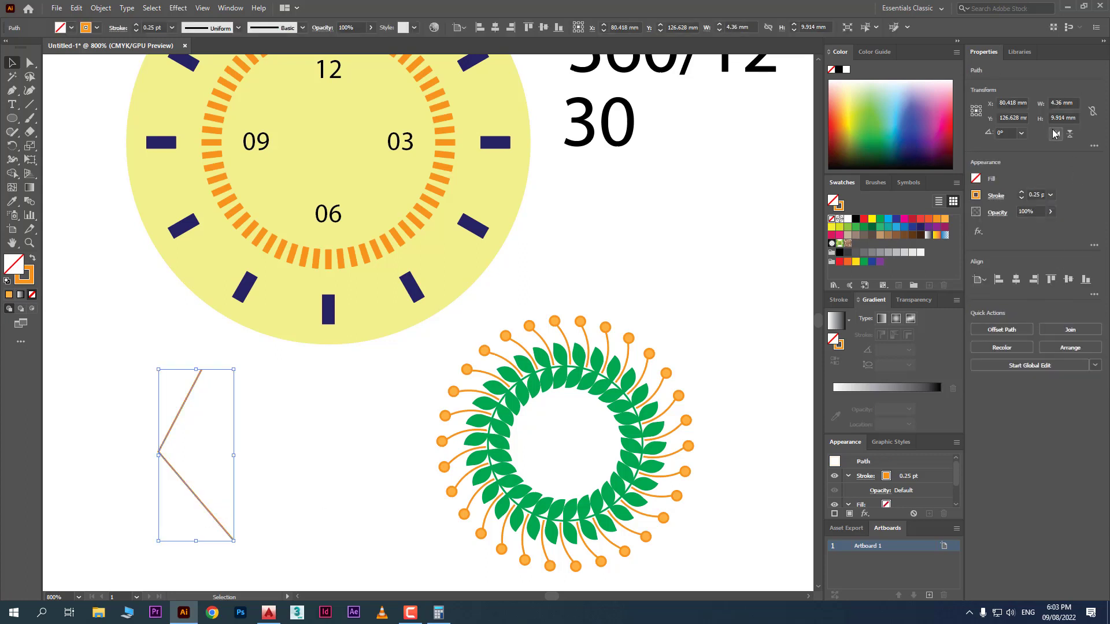
left_click(1056, 134)
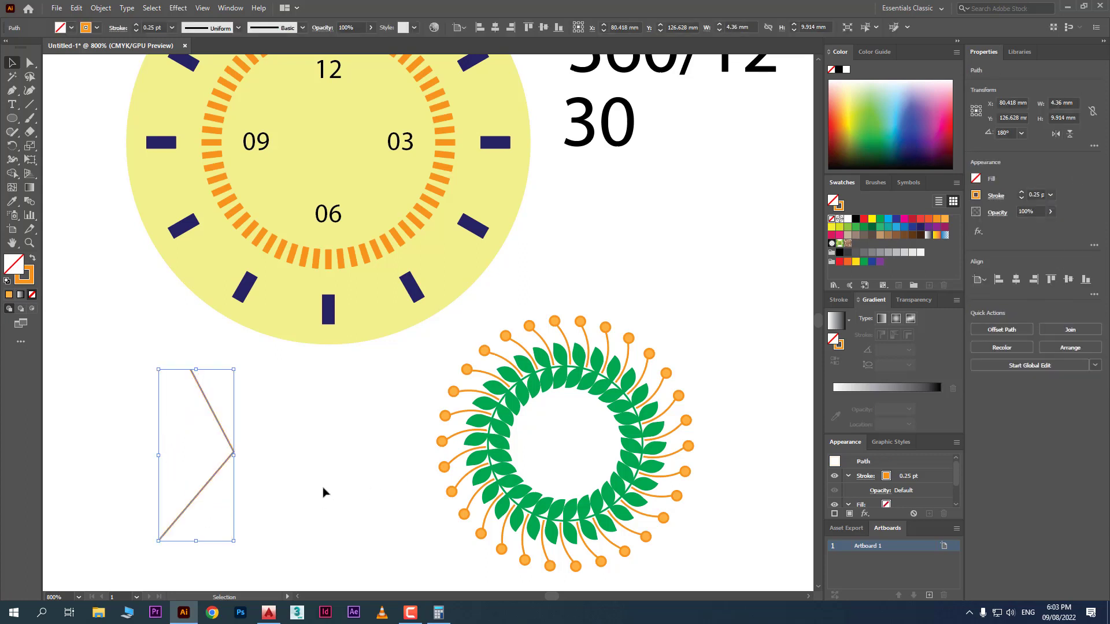
key("ctrl+z")
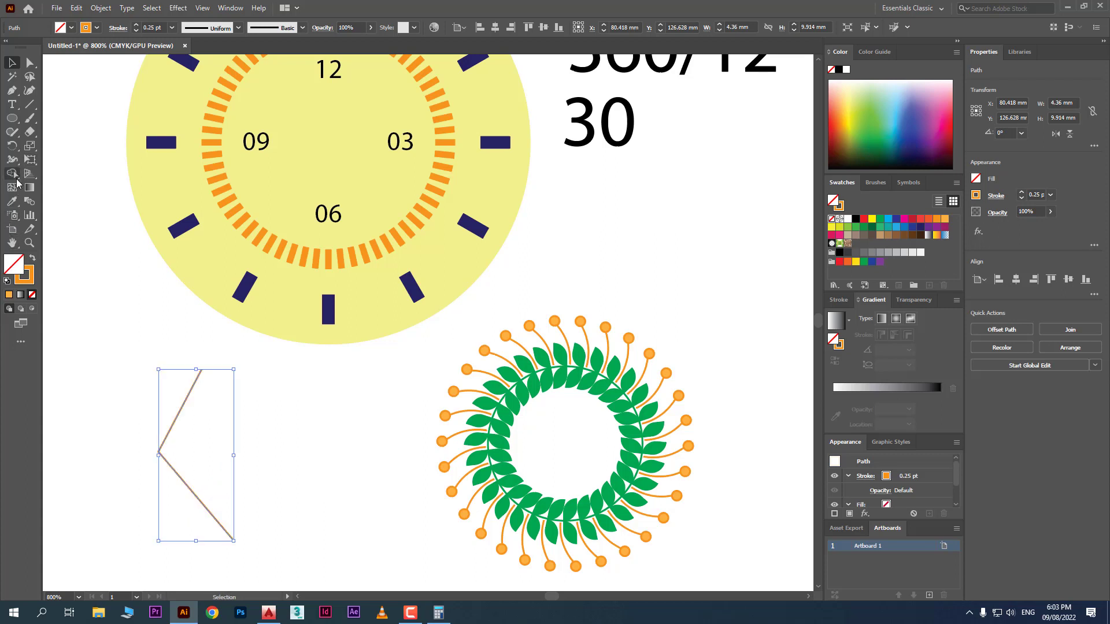
Try making a freehand mirrored copy of the path about its lower endpoint with the Reflect tool, and delete that copy
left_click_drag(13, 146, 61, 158)
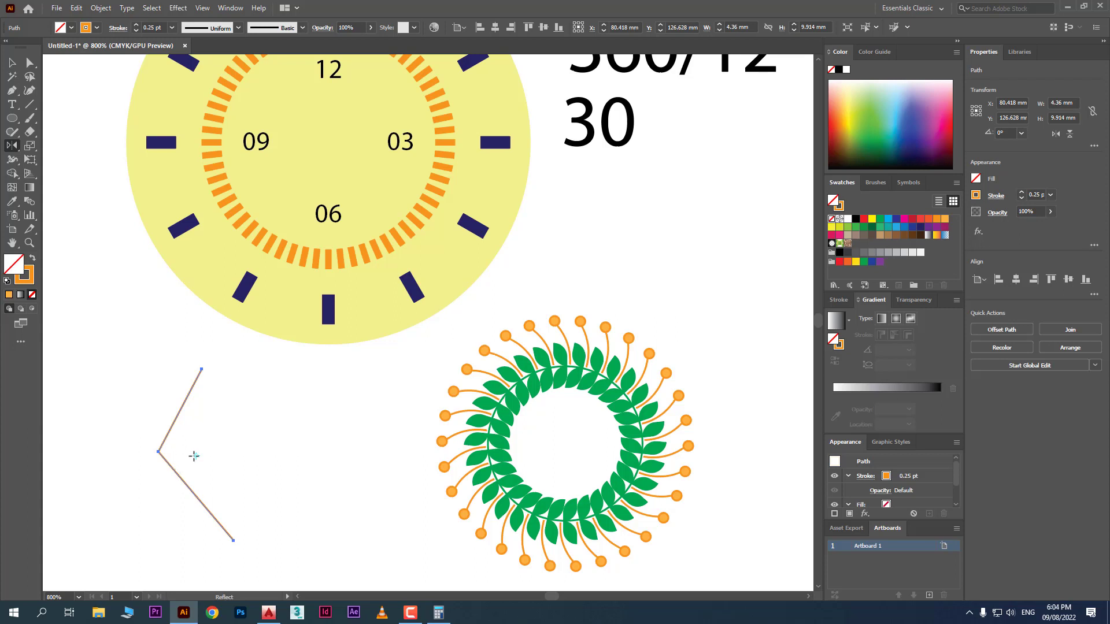
left_click(235, 542)
left_click_drag(228, 525, 226, 358)
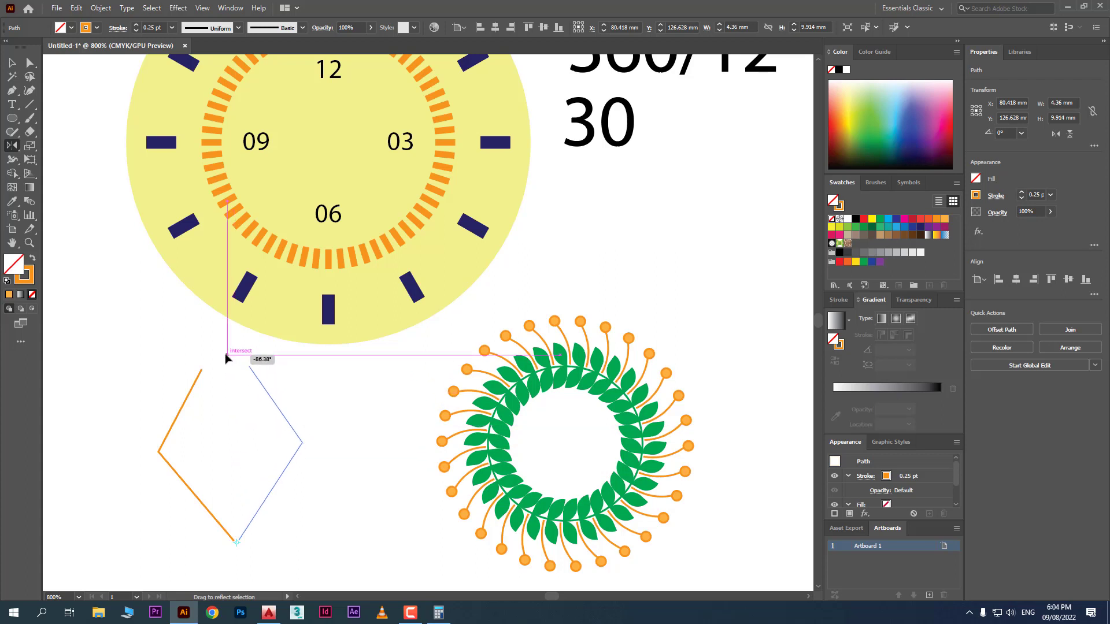
left_click_drag(227, 358, 227, 359)
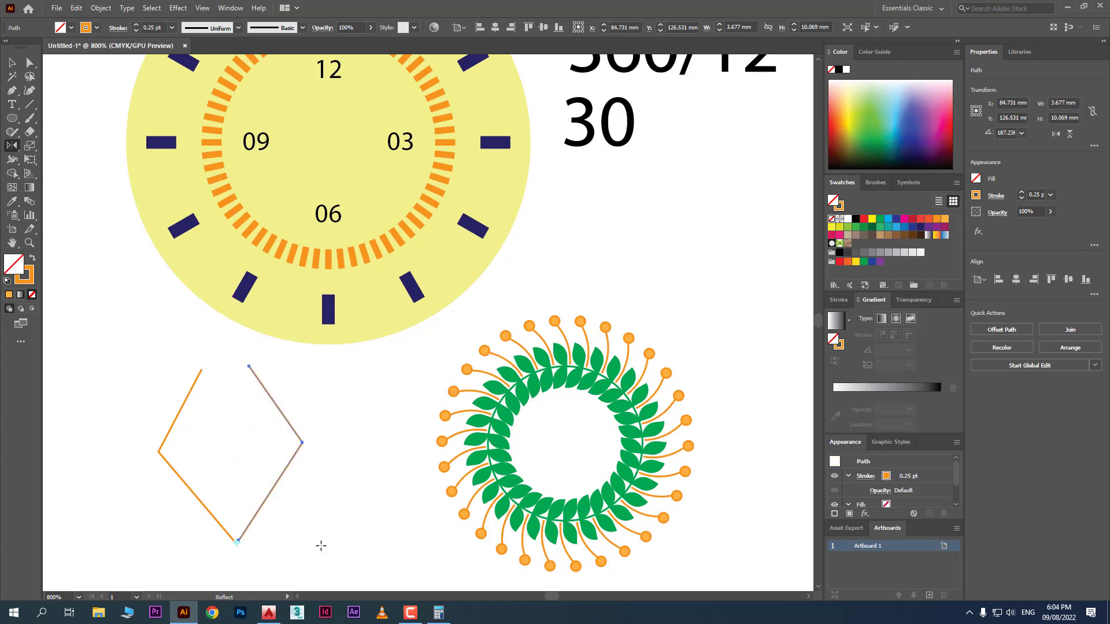
scroll(321, 545, "down", 3)
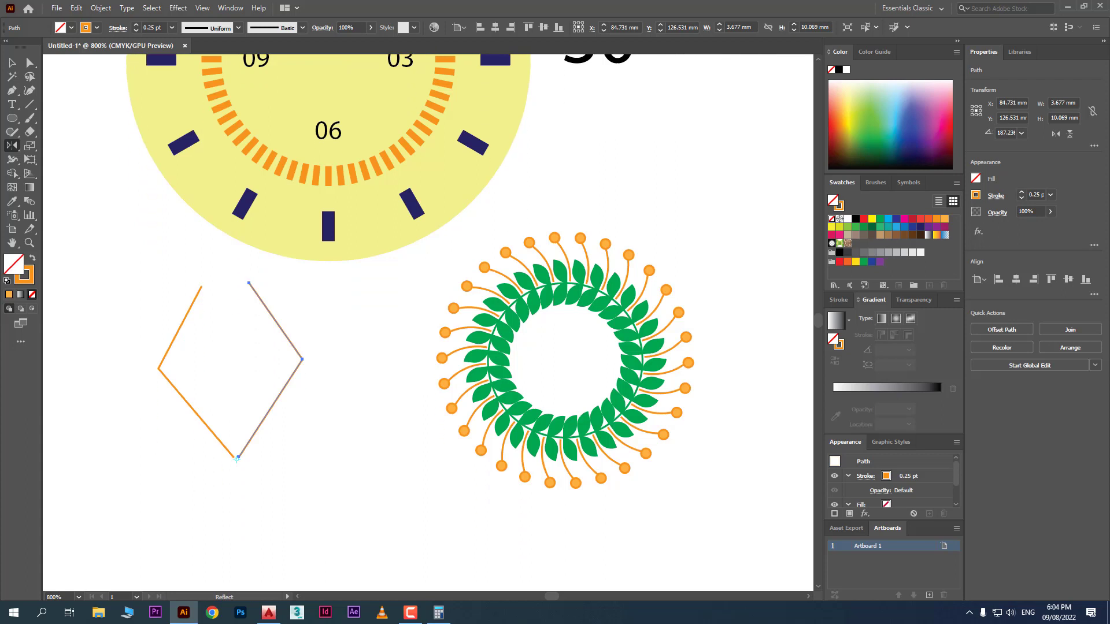
key("v")
left_click_drag(329, 416, 157, 304)
key("Delete")
Make a copy of the path reflected across the vertical axis, and move the original left until the two lower ends meet
right_click(158, 306)
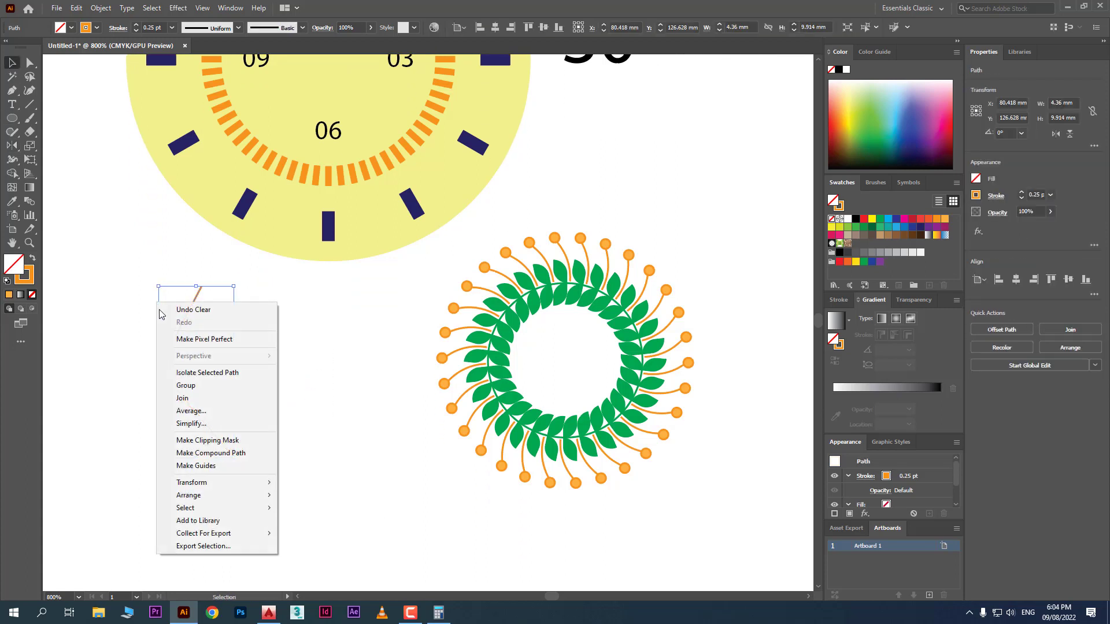
mouse_move(248, 483)
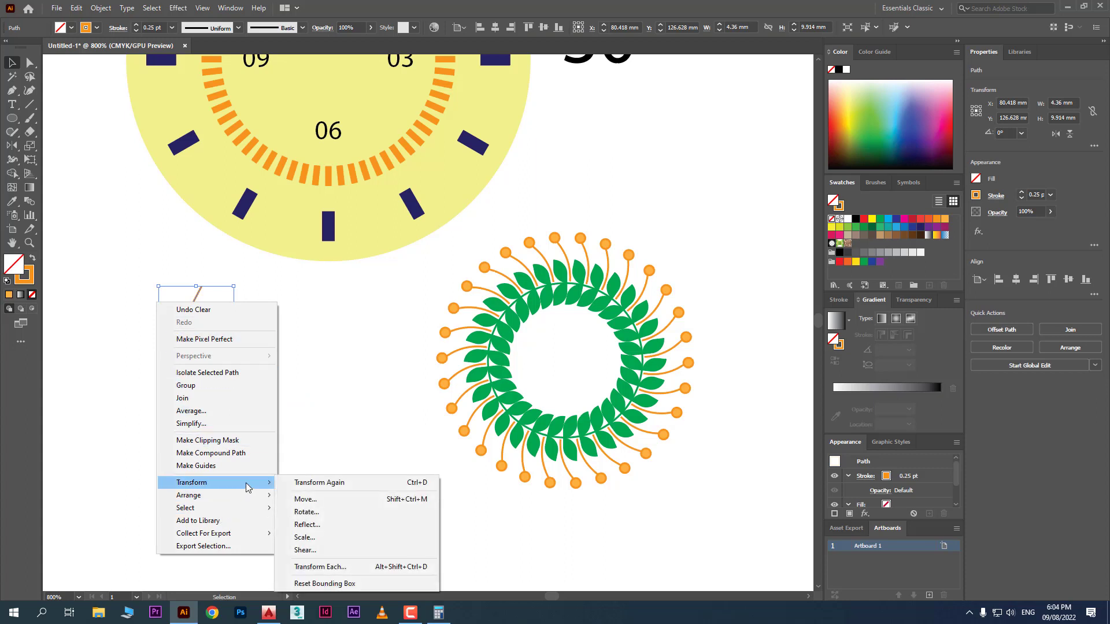
left_click(354, 523)
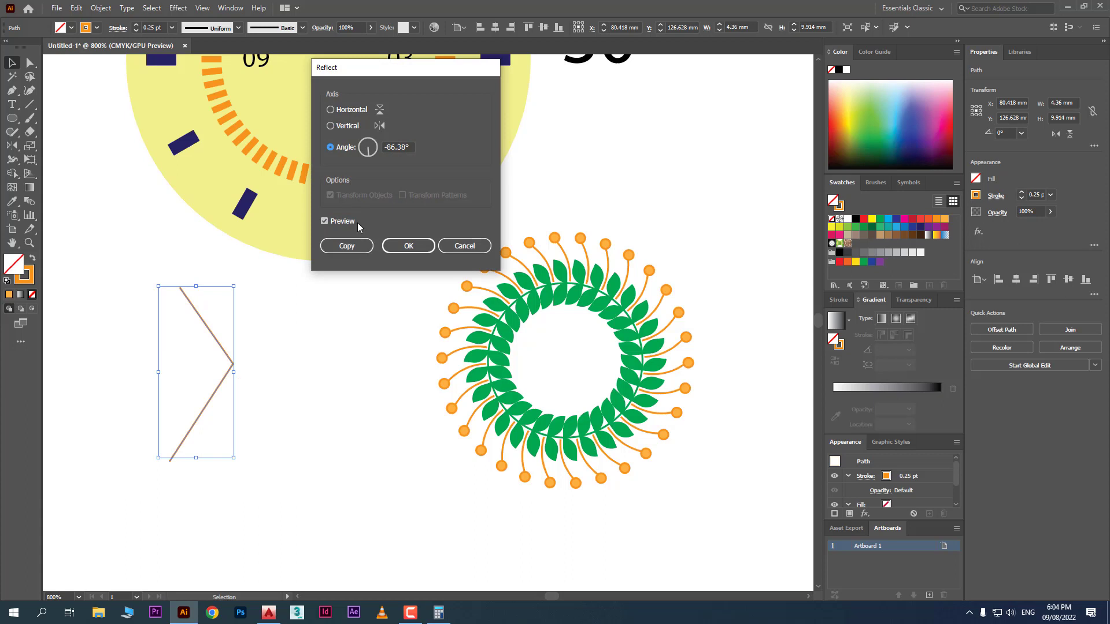
left_click(345, 109)
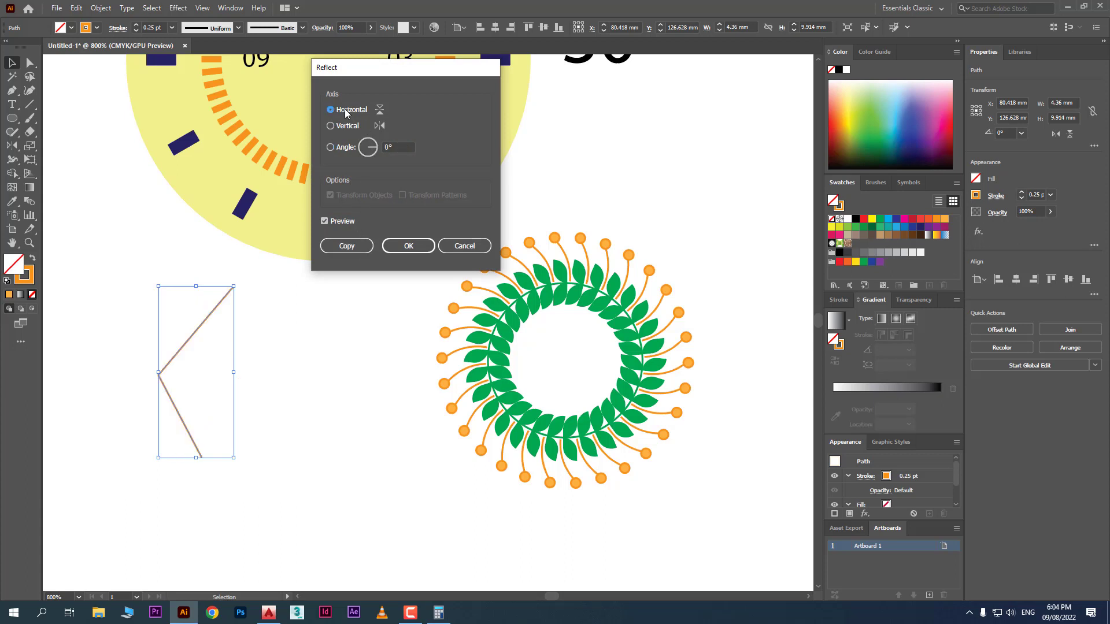
left_click(340, 130)
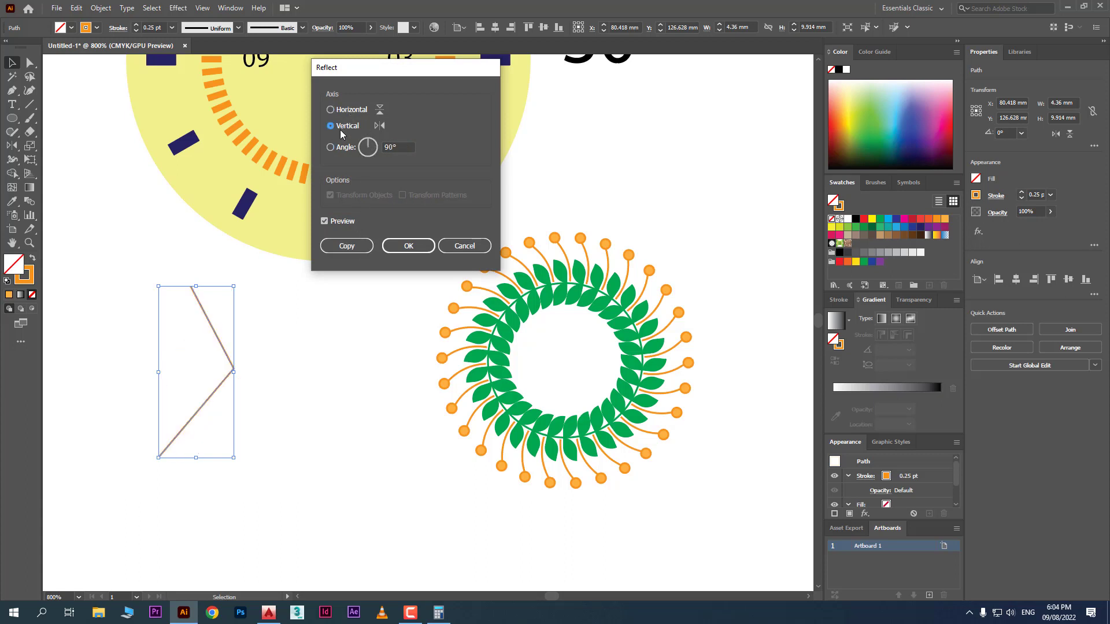
left_click(352, 243)
left_click(144, 317)
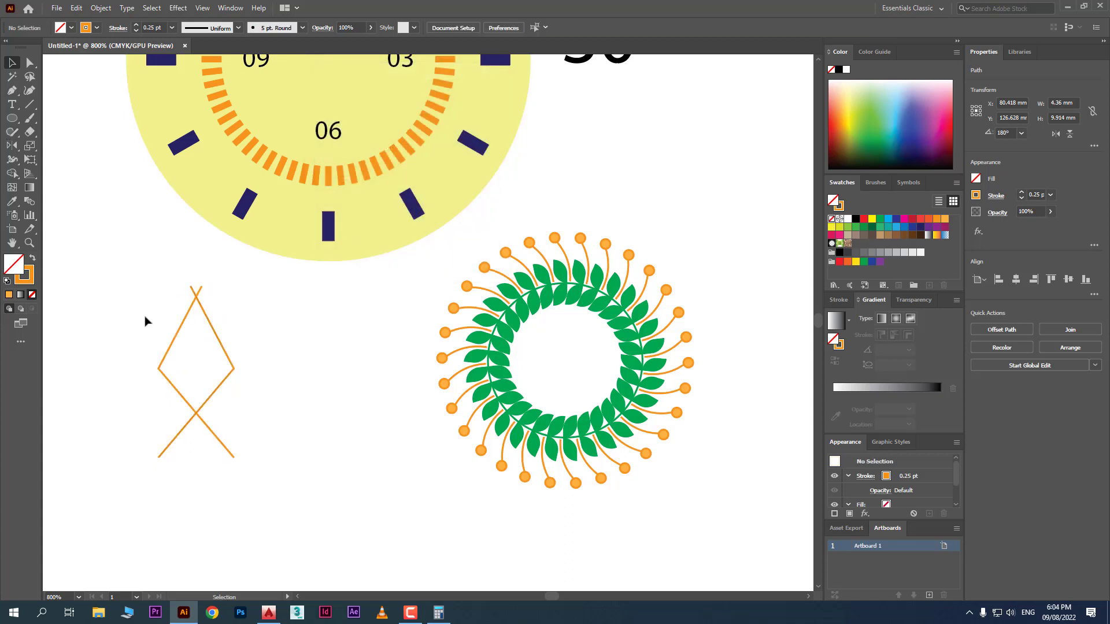
left_click_drag(178, 340, 98, 341)
left_click(248, 480)
Join the two paths at their lower endpoints and at their upper endpoints to form a closed five-sided shape
left_click(30, 62)
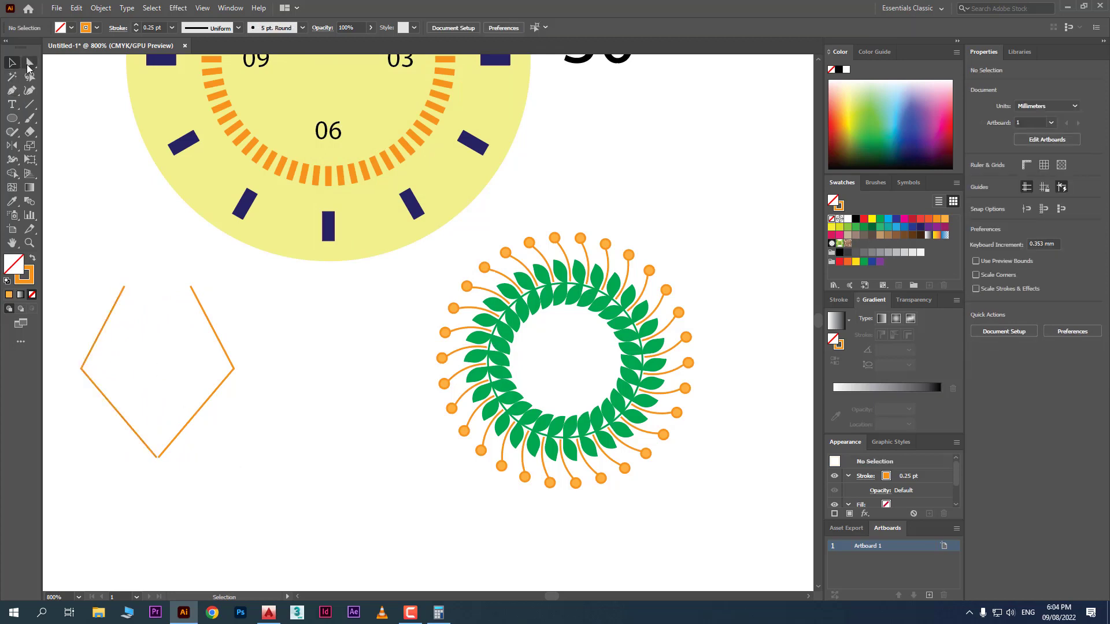
left_click_drag(188, 483, 143, 446)
right_click(159, 433)
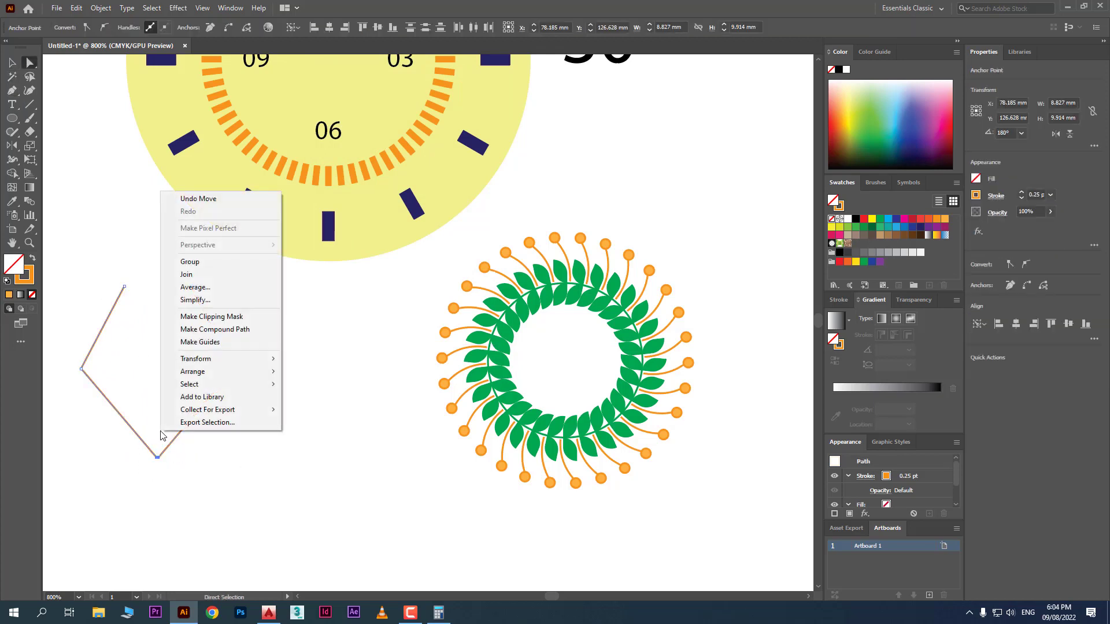
left_click(218, 288)
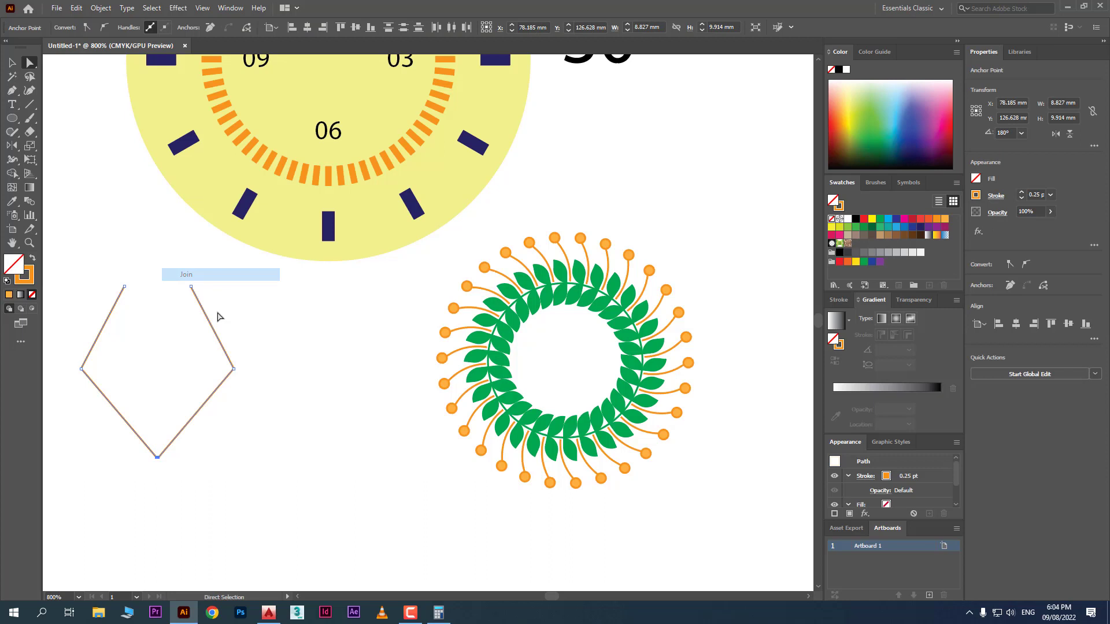
left_click_drag(113, 272, 223, 312)
right_click(145, 291)
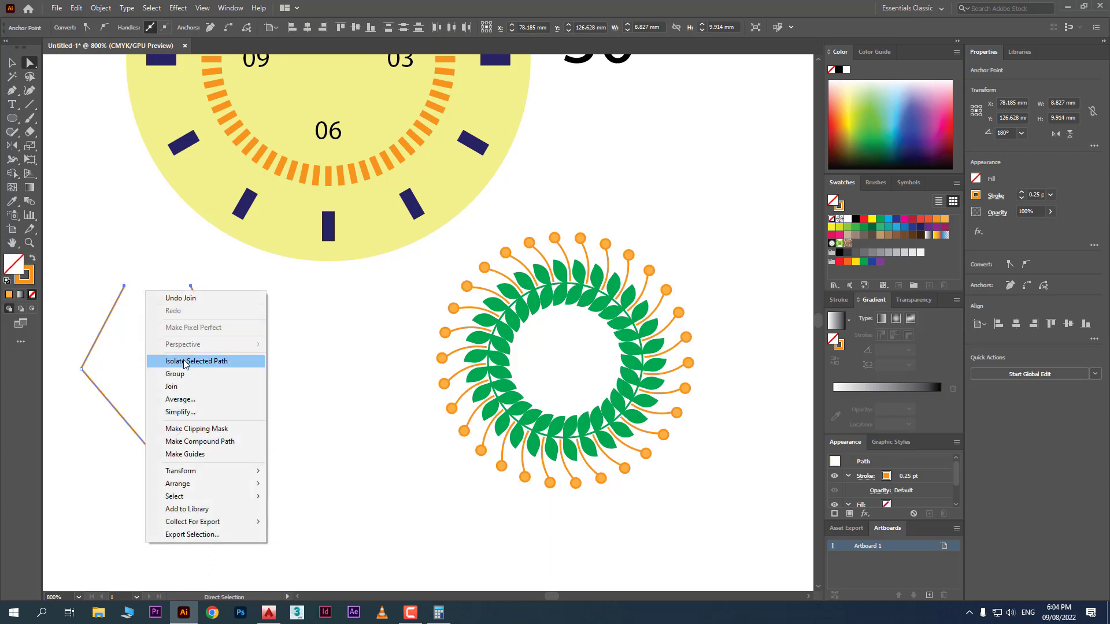
left_click(193, 386)
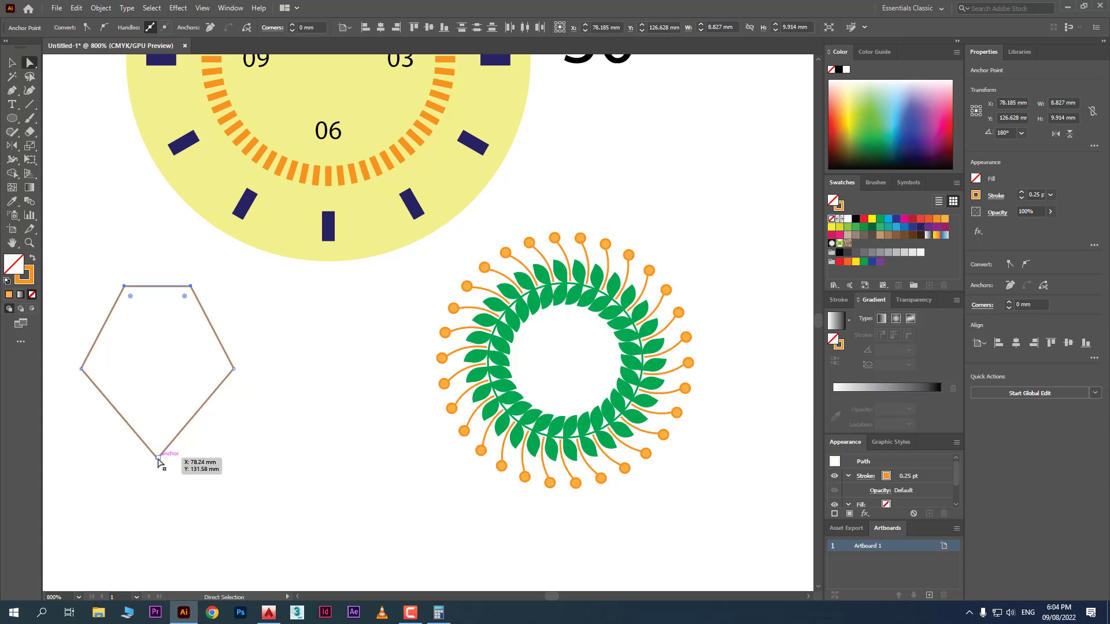
scroll(566, 332, "up", 5)
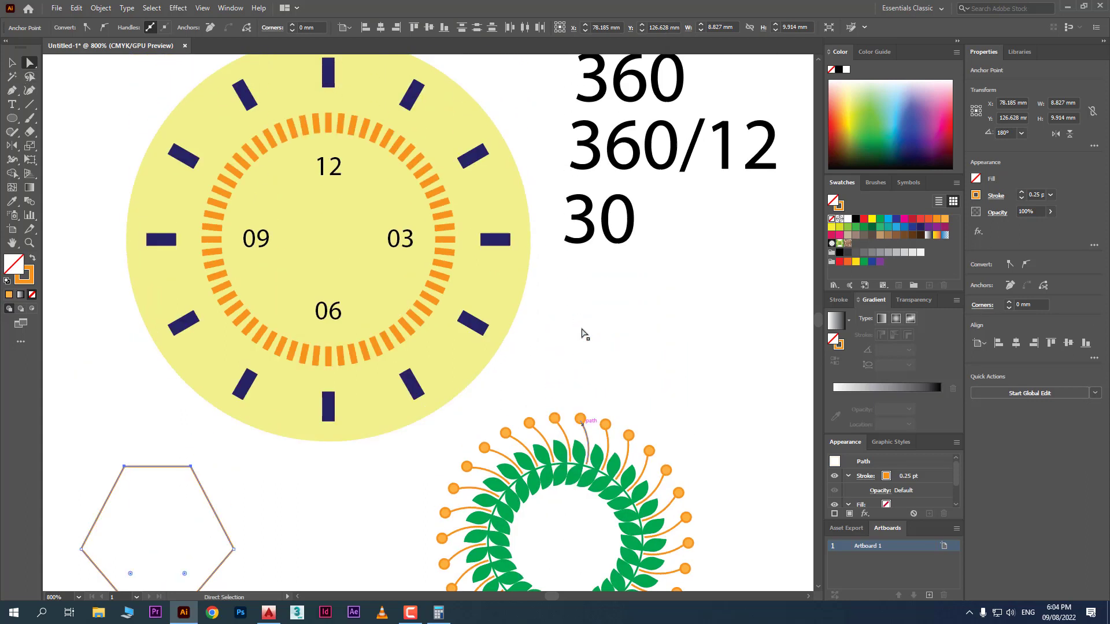
scroll(582, 334, "up", 1)
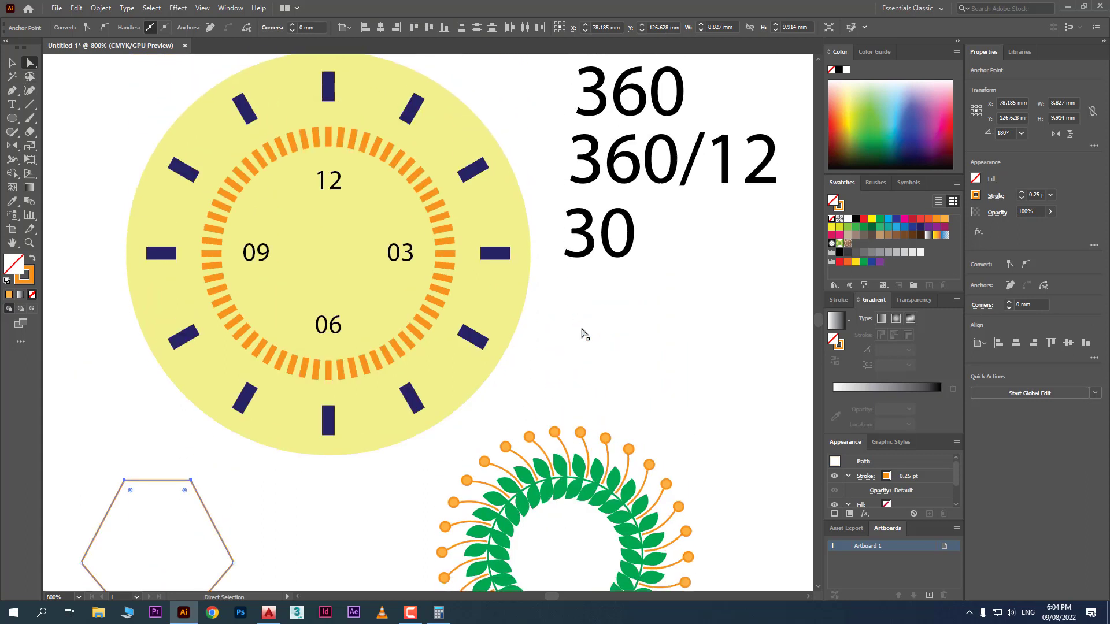